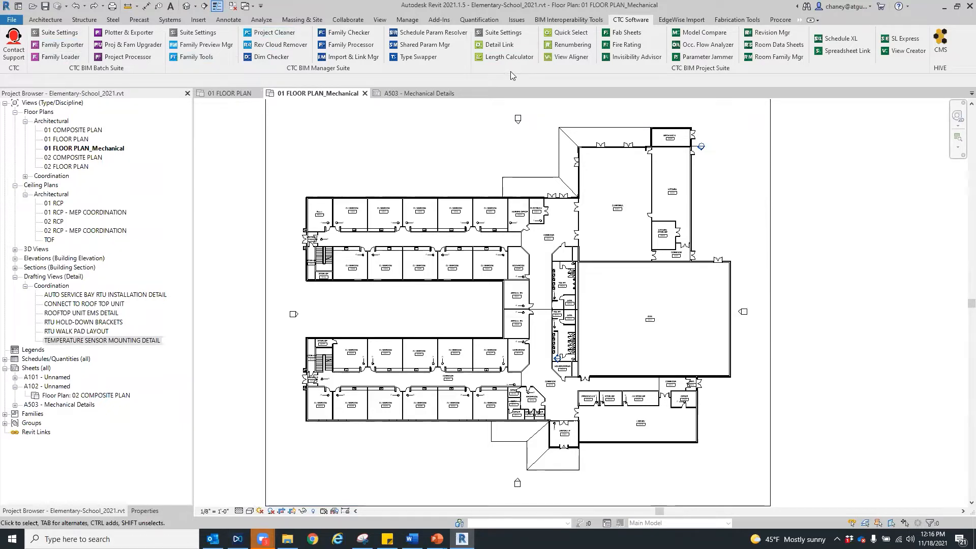
Step: In the BIM Project Suite settings, disable small icons for ungrouped tools, group free tools under a single ribbon button and save
{"action": "left_click", "coordinate": [501, 33]}
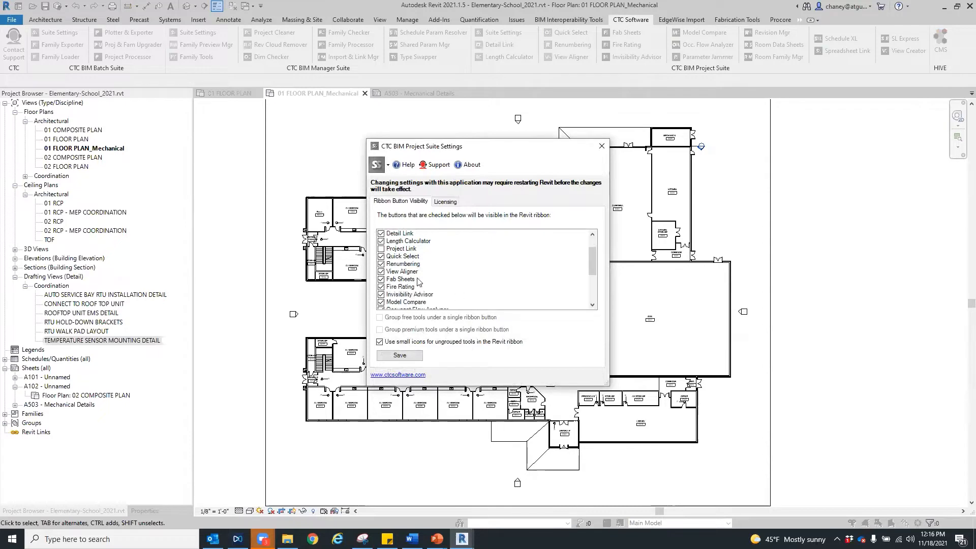
{"action": "scroll", "coordinate": [406, 259], "scroll_direction": "down", "scroll_amount": 7}
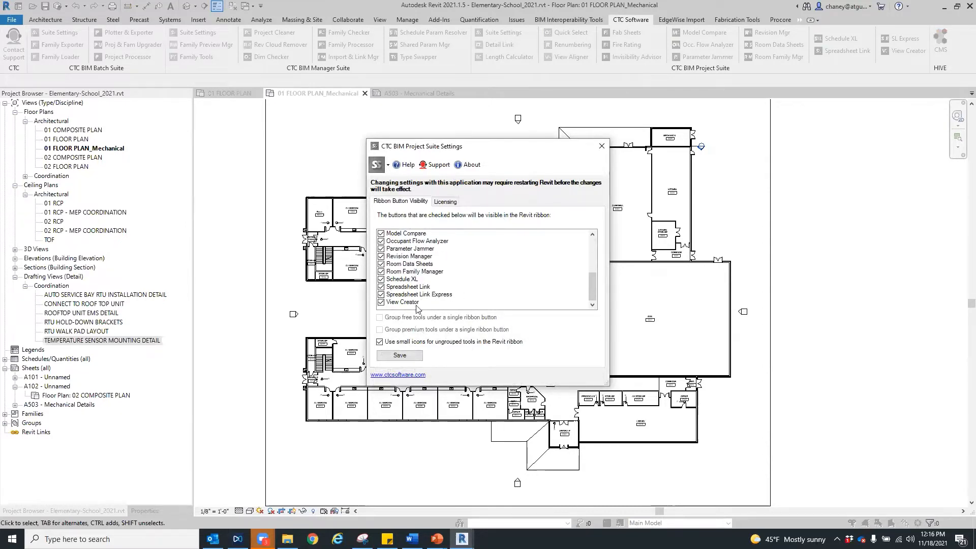
{"action": "left_click", "coordinate": [379, 342]}
{"action": "left_click", "coordinate": [379, 317]}
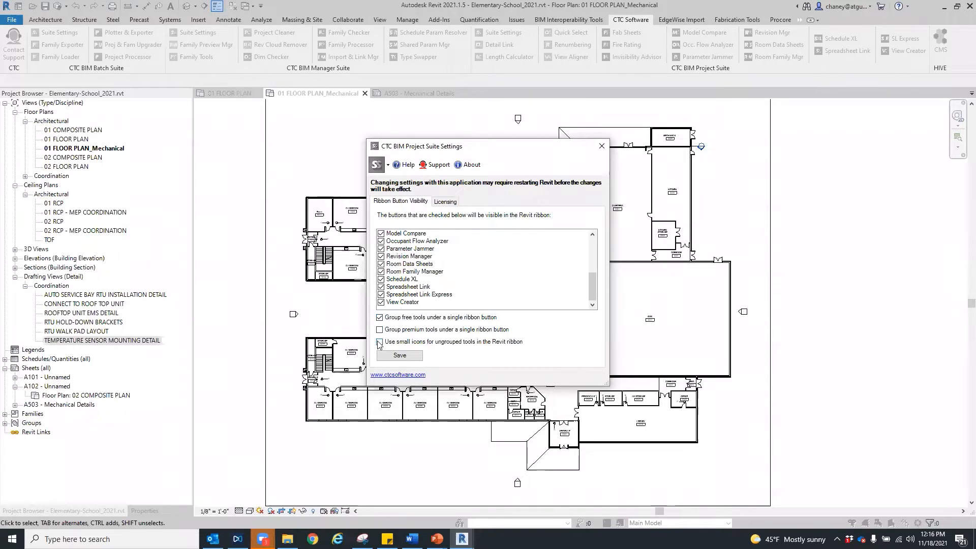
{"action": "left_click", "coordinate": [399, 355]}
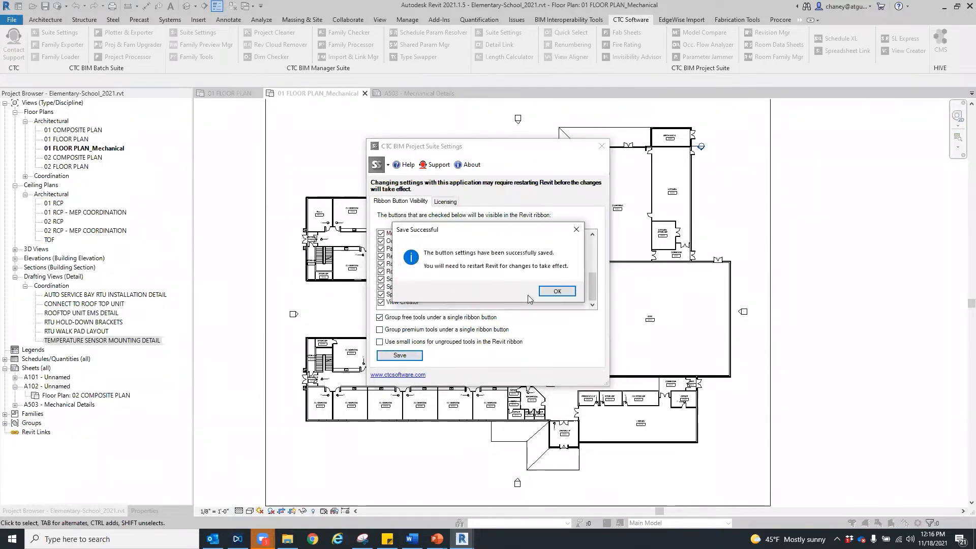
{"action": "left_click", "coordinate": [557, 290]}
Step: Re-enable small icons for ungrouped tools in the Project Suite settings, save and close the settings
{"action": "left_click", "coordinate": [389, 344]}
{"action": "left_click", "coordinate": [387, 358]}
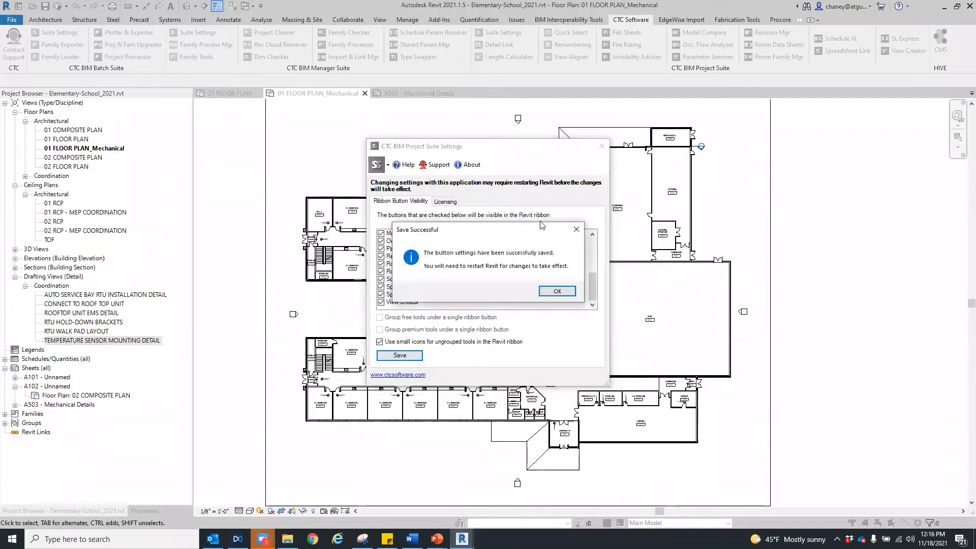
{"action": "left_click", "coordinate": [558, 291]}
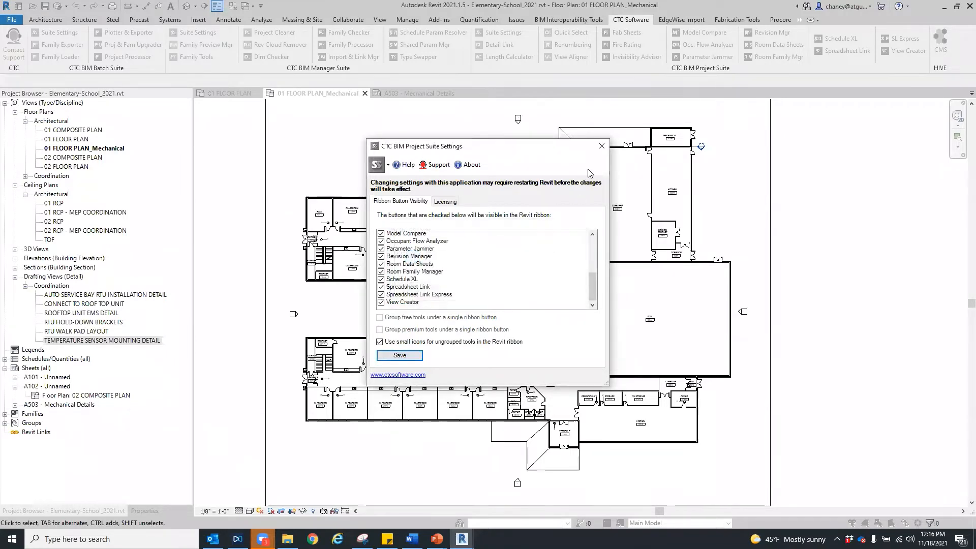
{"action": "left_click", "coordinate": [601, 146]}
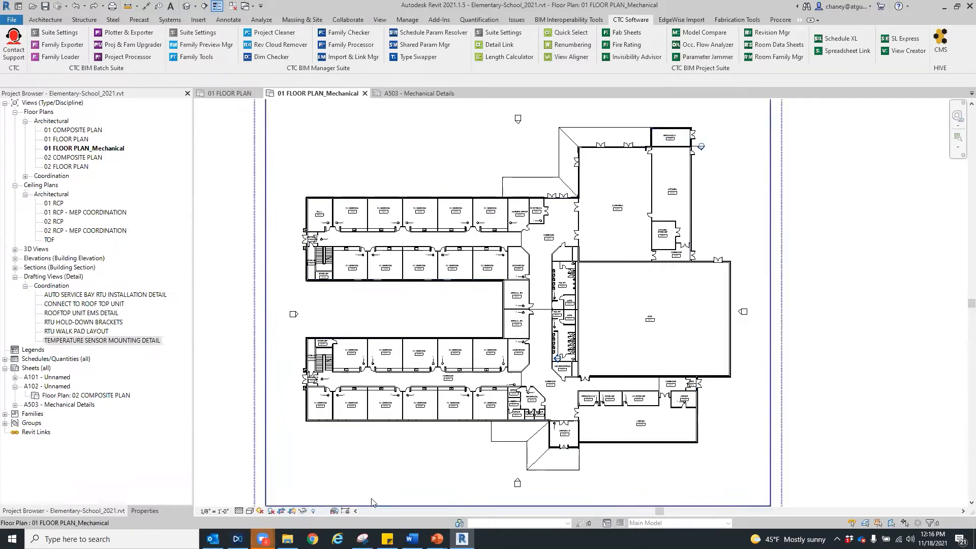
{"action": "scroll", "coordinate": [404, 263], "scroll_direction": "up", "scroll_amount": 1}
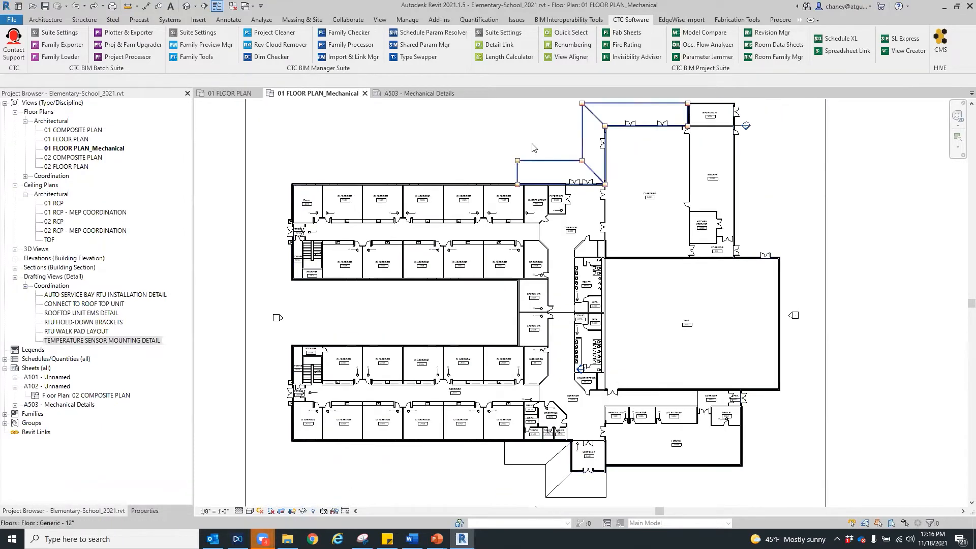
{"action": "scroll", "coordinate": [558, 198], "scroll_direction": "down", "scroll_amount": 3}
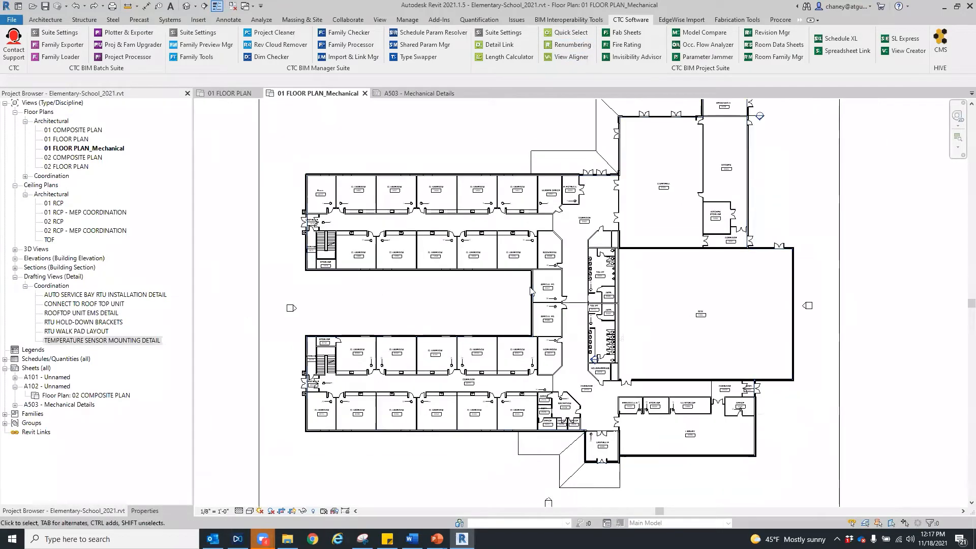
{"action": "middle_click_drag", "start_coordinate": [485, 283], "coordinate": [474, 313]}
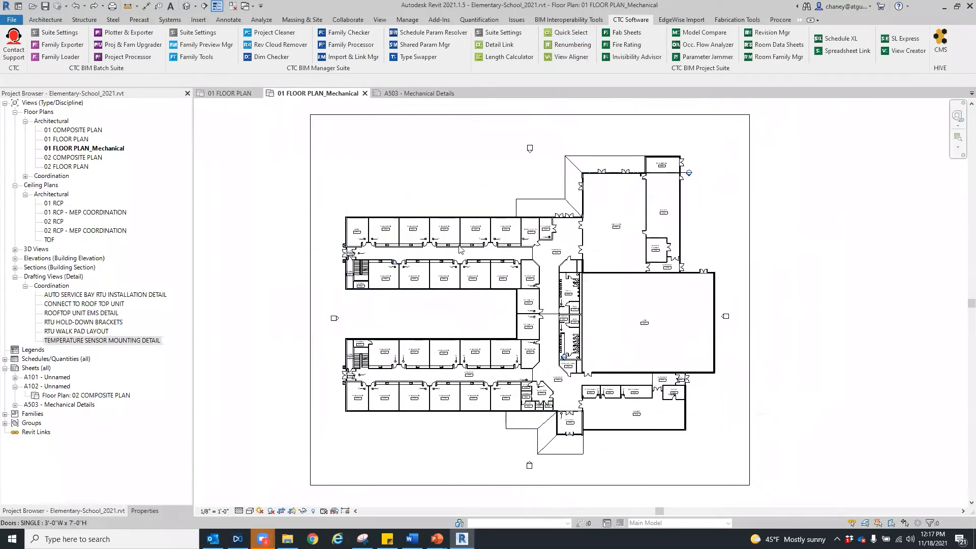
{"action": "scroll", "coordinate": [450, 409], "scroll_direction": "up", "scroll_amount": 4}
{"action": "middle_click_drag", "start_coordinate": [421, 392], "coordinate": [500, 422]}
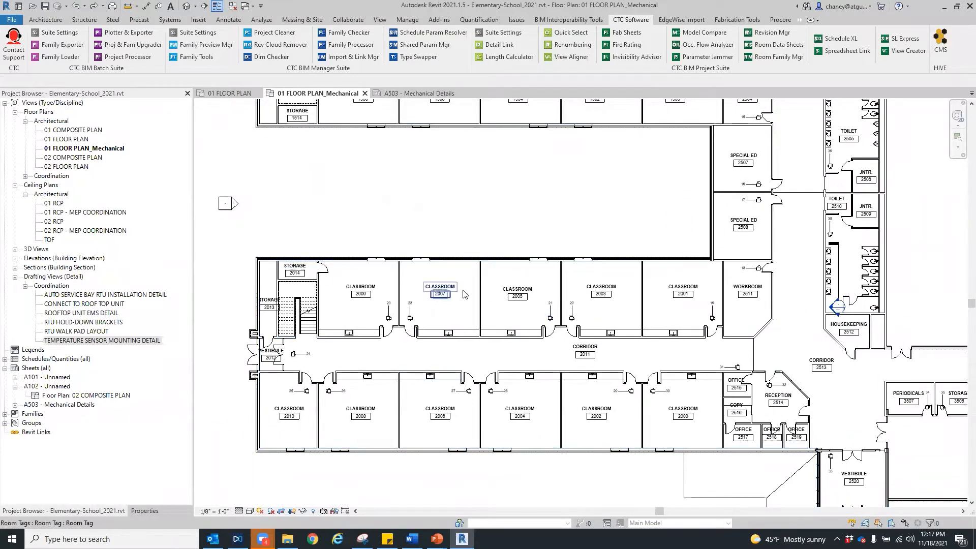
Step: Switch to the 01 FLOOR PLAN view and open the CTC Renumbering tool for the classroom wings
{"action": "left_click", "coordinate": [230, 94]}
{"action": "scroll", "coordinate": [389, 349], "scroll_direction": "up", "scroll_amount": 7}
{"action": "middle_click_drag", "start_coordinate": [535, 158], "coordinate": [429, 248]}
{"action": "scroll", "coordinate": [438, 269], "scroll_direction": "down", "scroll_amount": 3}
{"action": "scroll", "coordinate": [485, 342], "scroll_direction": "down", "scroll_amount": 1}
{"action": "middle_click_drag", "start_coordinate": [483, 343], "coordinate": [466, 347]}
{"action": "left_click", "coordinate": [562, 48]}
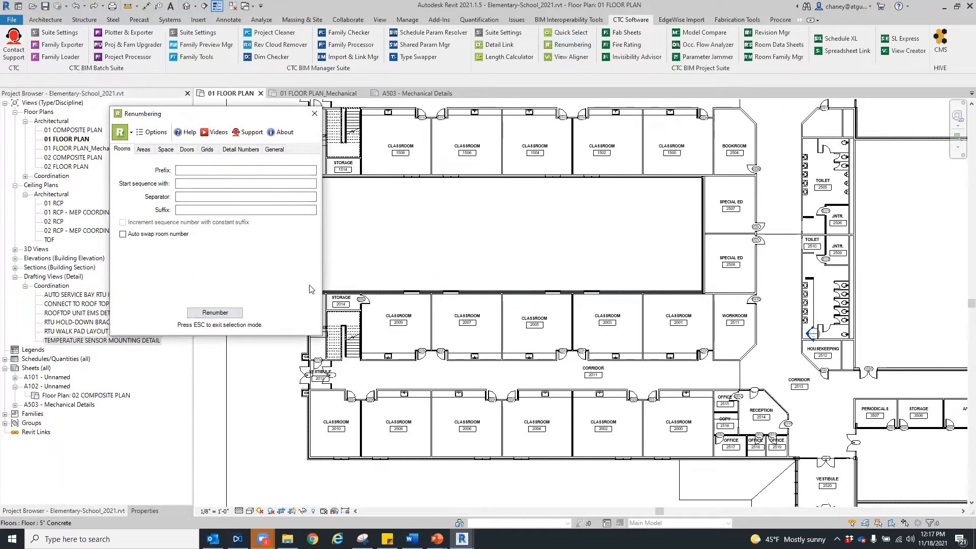
Step: Review the Renumbering options for window position, repeat-renumbering prompts and letters skipped during increment
{"action": "left_click", "coordinate": [131, 134]}
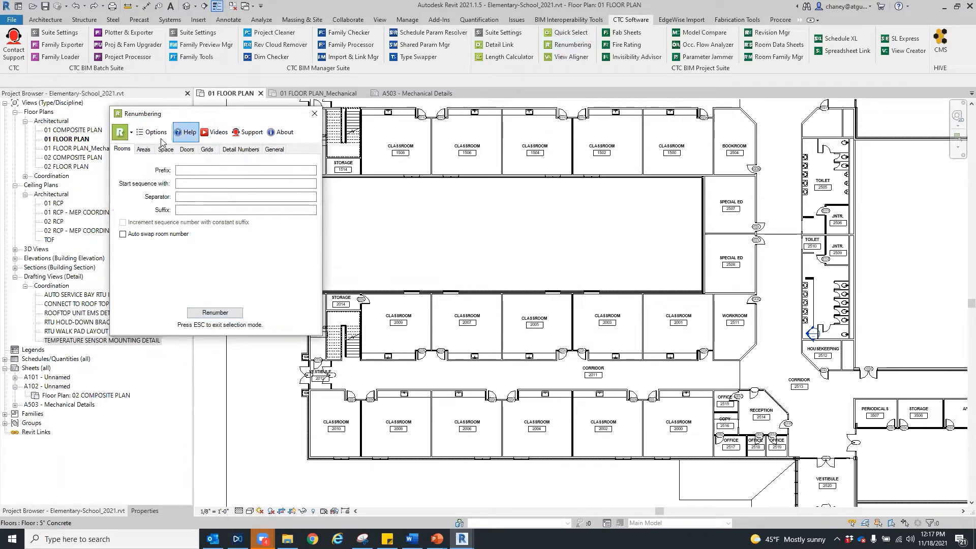
{"action": "left_click", "coordinate": [131, 134]}
{"action": "left_click", "coordinate": [139, 148]}
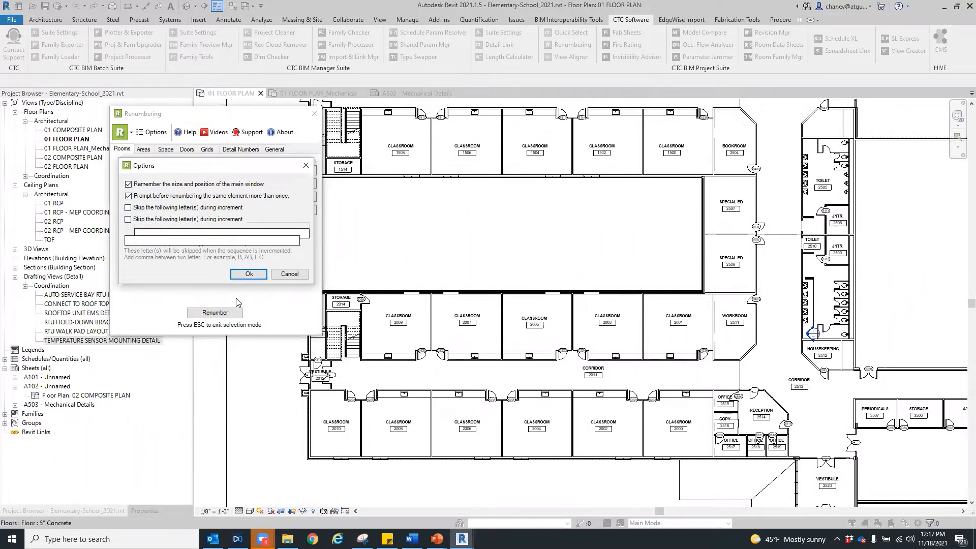
{"action": "left_click", "coordinate": [295, 241]}
{"action": "left_click", "coordinate": [305, 232]}
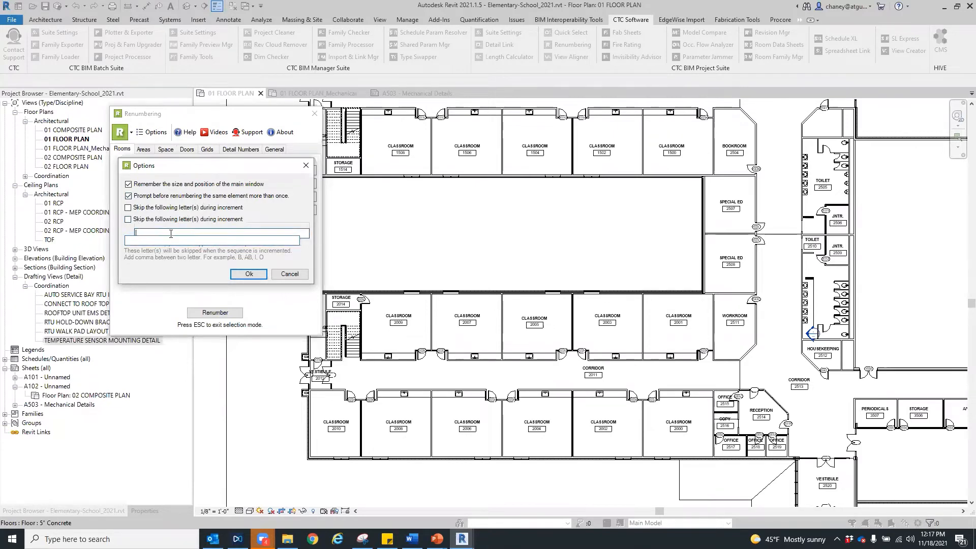
{"action": "left_click", "coordinate": [249, 274]}
{"action": "left_click", "coordinate": [124, 134]}
{"action": "left_click", "coordinate": [136, 148]}
{"action": "left_click", "coordinate": [304, 167]}
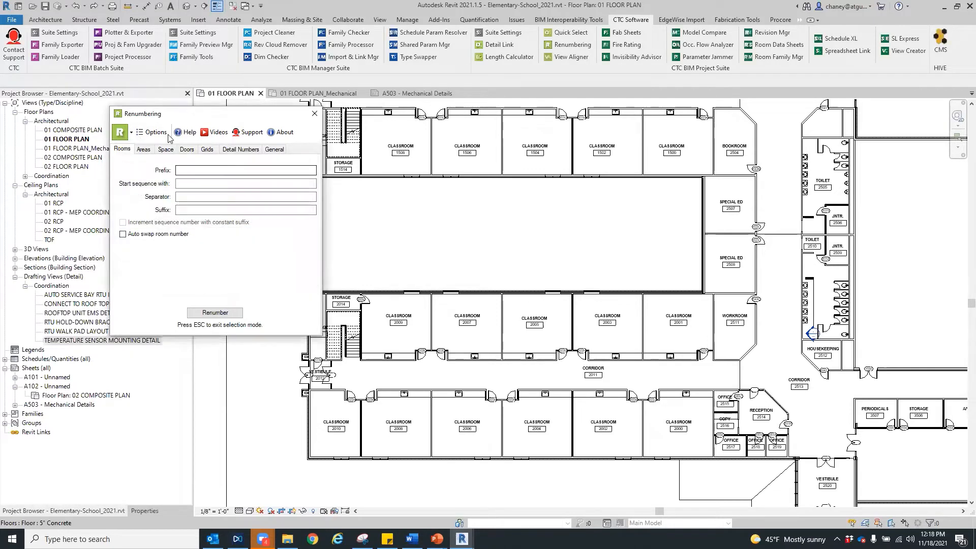
Step: Open the CTC bug report form from the Renumbering tool and look through its fields in the browser
{"action": "left_click", "coordinate": [131, 134]}
{"action": "left_click", "coordinate": [131, 134]}
{"action": "left_click", "coordinate": [127, 138]}
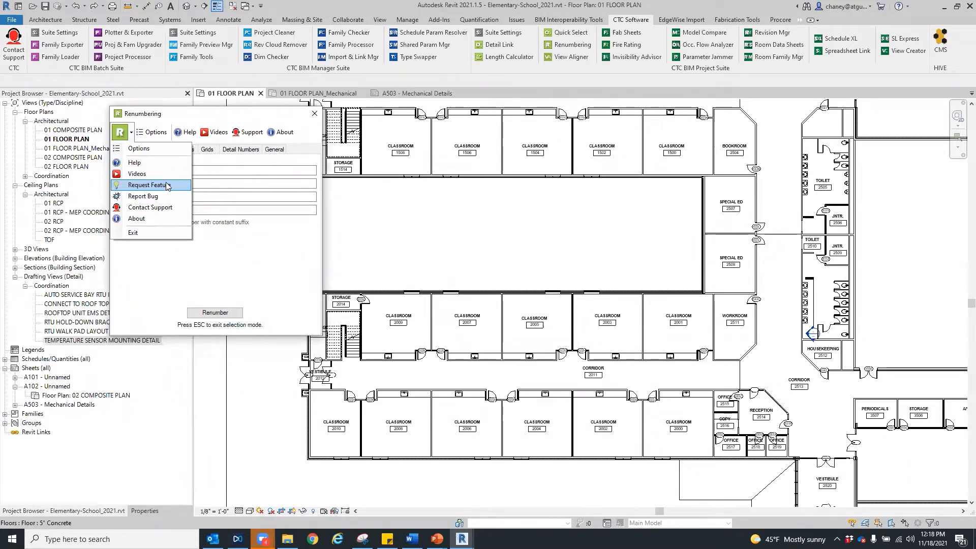
{"action": "left_click", "coordinate": [154, 198]}
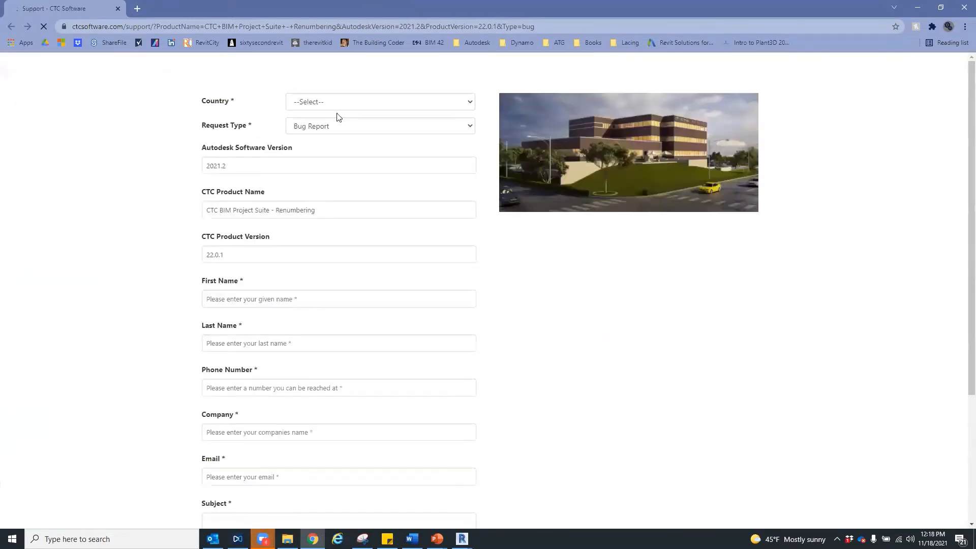
{"action": "scroll", "coordinate": [310, 224], "scroll_direction": "down", "scroll_amount": 3}
{"action": "scroll", "coordinate": [290, 248], "scroll_direction": "up", "scroll_amount": 3}
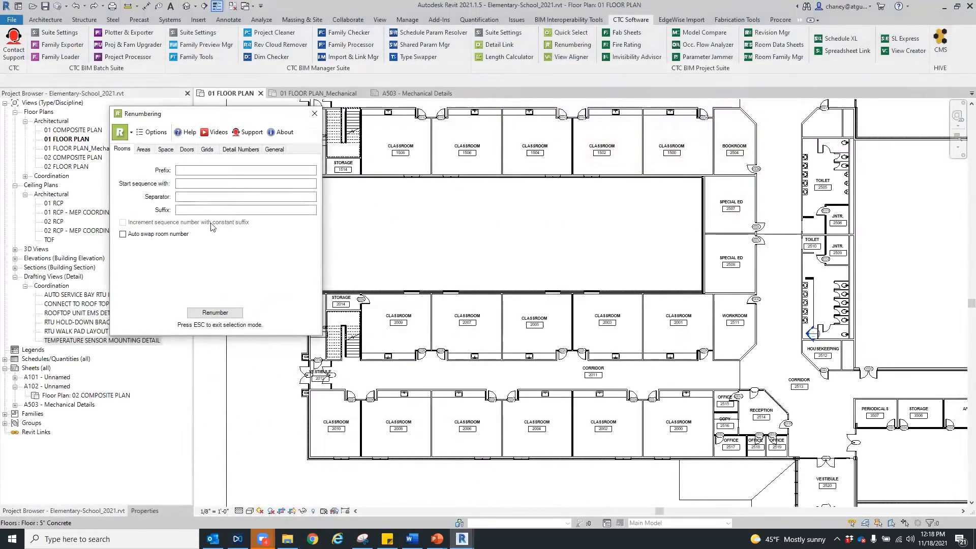
Step: Look at the Renumbering tool's About information and its remaining help and support commands
{"action": "left_click", "coordinate": [130, 132]}
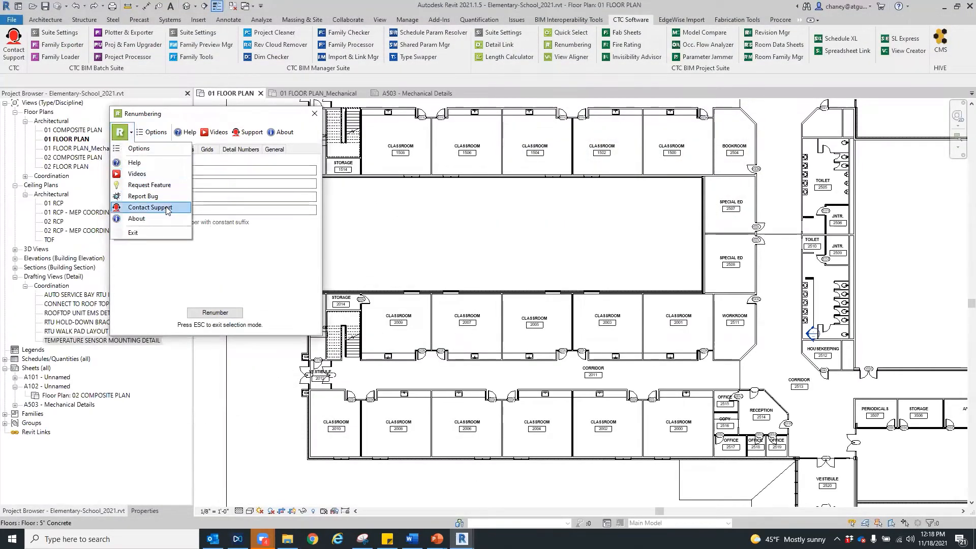
{"action": "left_click", "coordinate": [141, 220]}
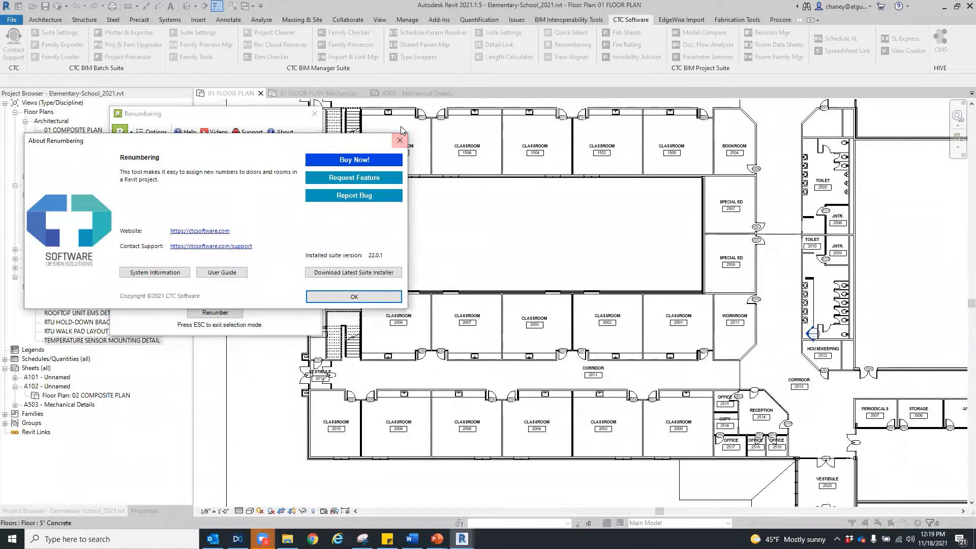
{"action": "left_click", "coordinate": [399, 142]}
{"action": "left_click", "coordinate": [121, 132]}
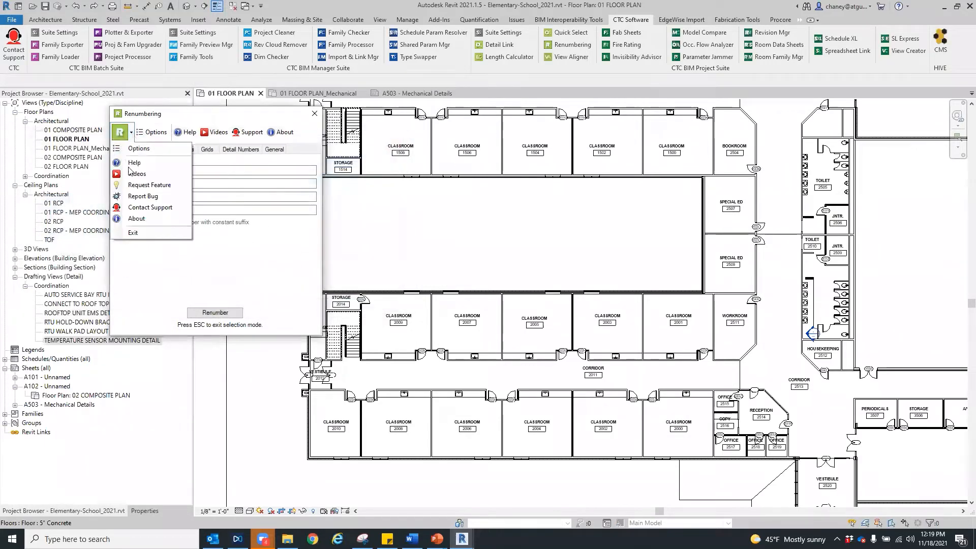
{"action": "left_click", "coordinate": [212, 254]}
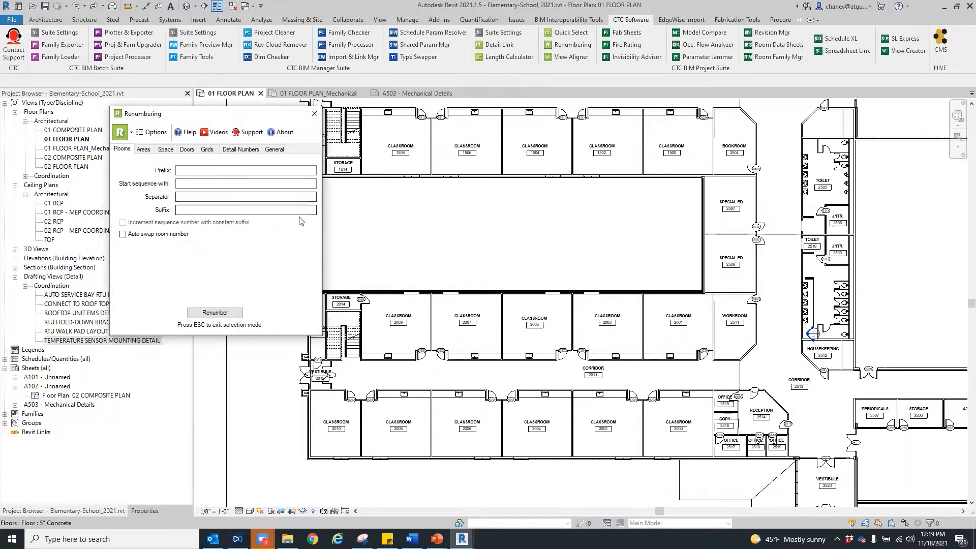
Step: Examine the General settings for renumbering the Mark parameter and return to the room numbering fields
{"action": "left_click", "coordinate": [274, 149]}
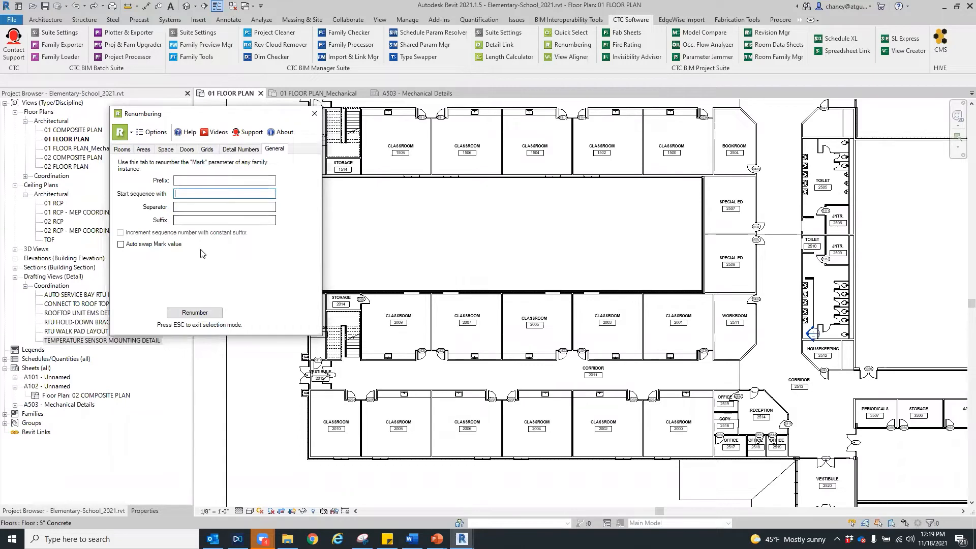
{"action": "left_click", "coordinate": [127, 150]}
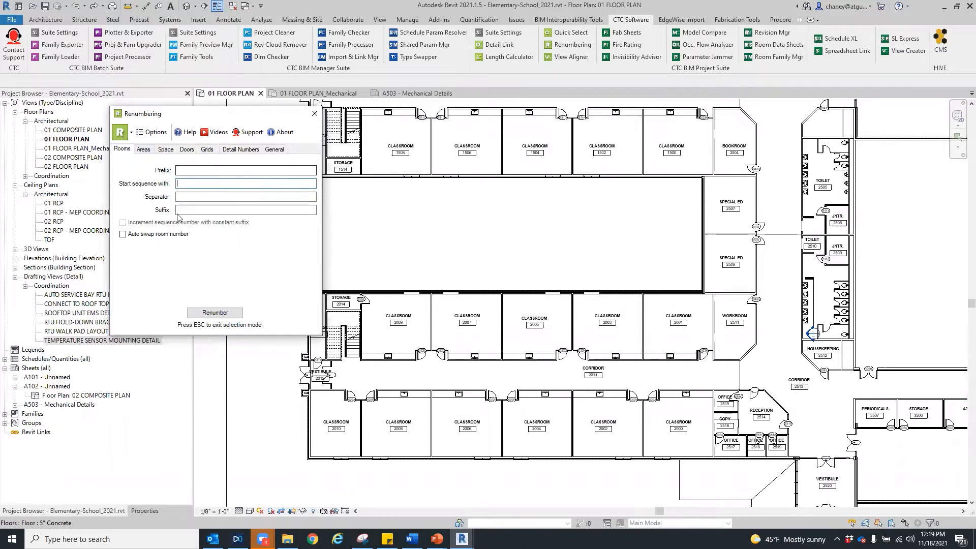
{"action": "left_click", "coordinate": [184, 170]}
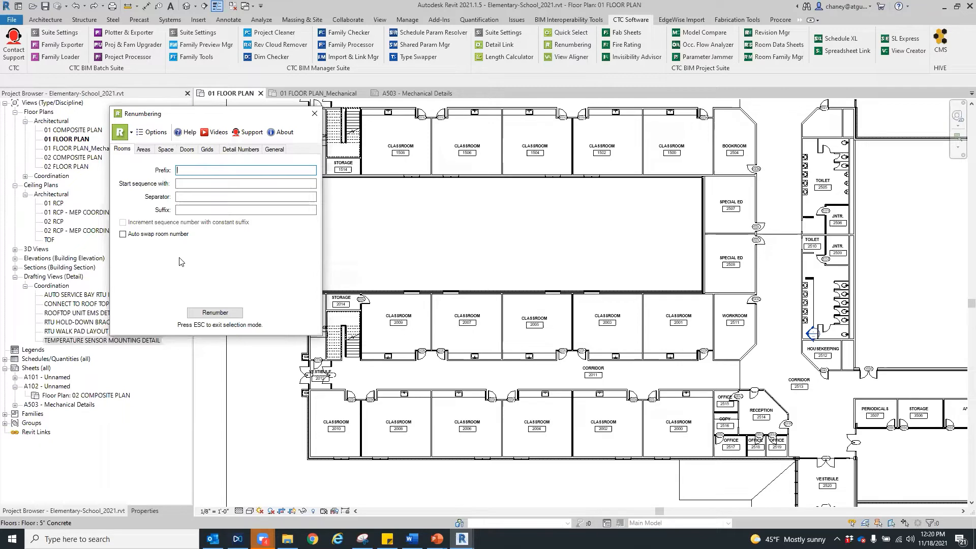
{"action": "key", "text": "Tab"}
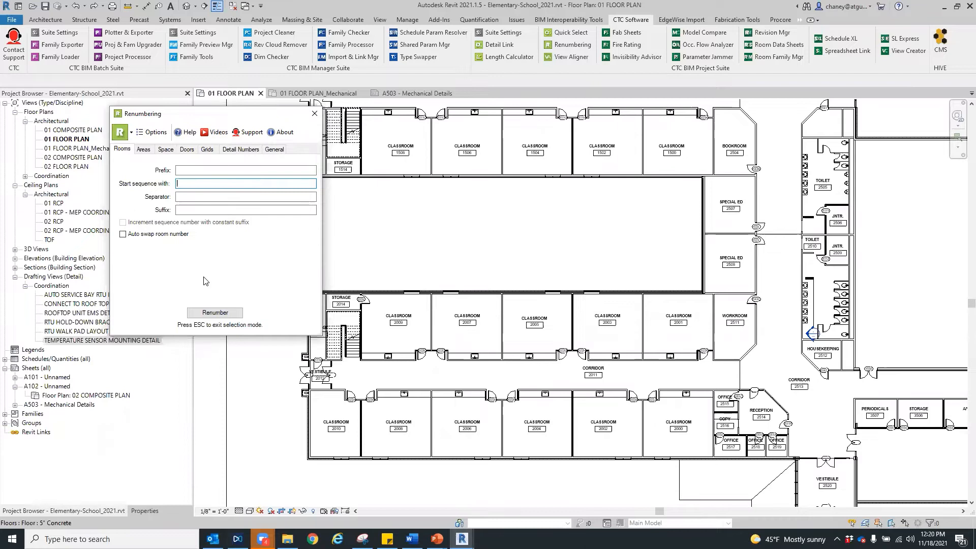
Step: Try 101 and 201 as the starting room sequence number, and clear the entry
{"action": "type", "text": "101"}
{"action": "key", "text": "BackSpace"}
{"action": "key", "text": "BackSpace"}
{"action": "type", "text": "201"}
{"action": "key", "text": "BackSpace"}
{"action": "key", "text": "BackSpace"}
{"action": "left_click", "coordinate": [195, 195]}
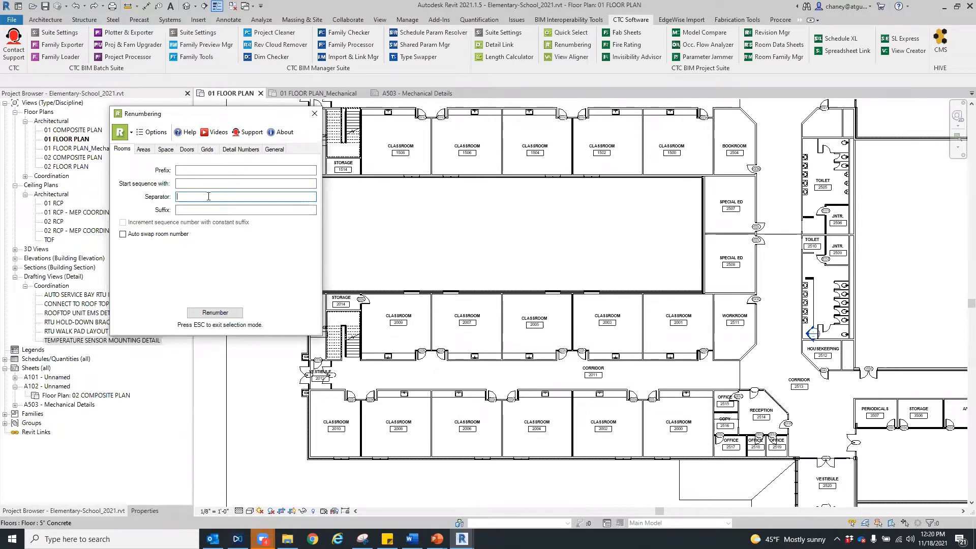
Step: Set the room numbering to prefix A, starting sequence 101, separator "-" and suffix ES
{"action": "left_click", "coordinate": [210, 169]}
{"action": "type", "text": "A"}
{"action": "left_click", "coordinate": [214, 183]}
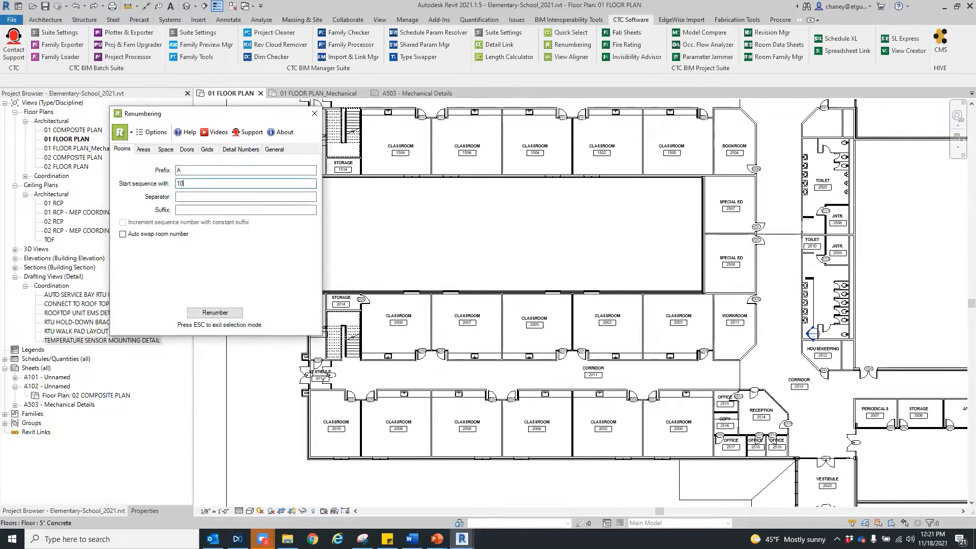
{"action": "type", "text": "101"}
{"action": "left_click", "coordinate": [214, 196]}
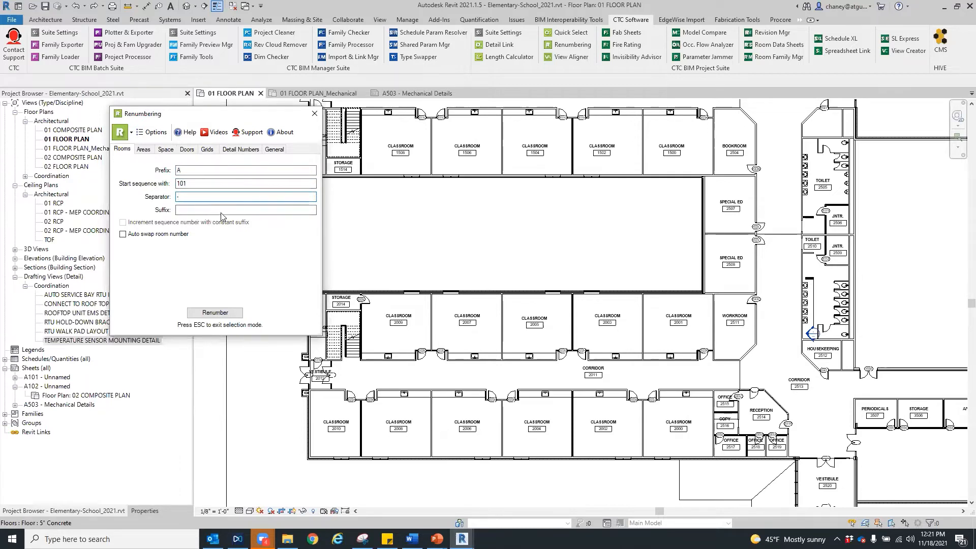
{"action": "left_click", "coordinate": [198, 209]}
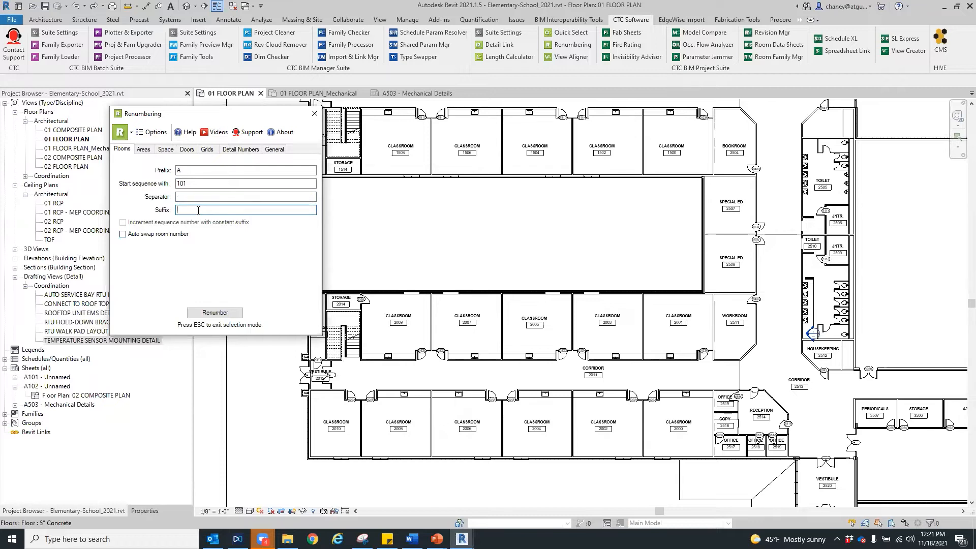
{"action": "type", "text": "ES"}
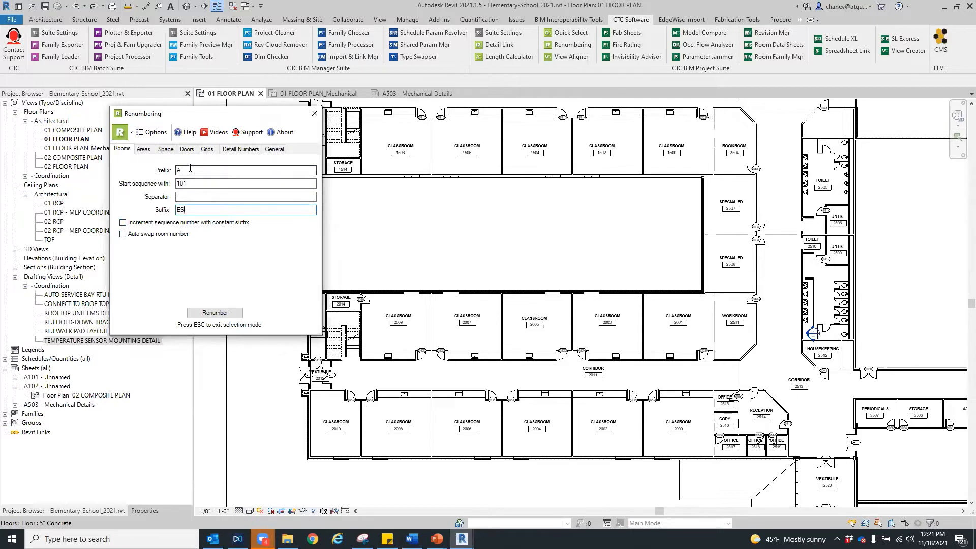
Step: Clear the room numbering's suffix and separator, and set the prefix to "A."
{"action": "key", "text": "BackSpace"}
{"action": "key", "text": "BackSpace"}
{"action": "left_click", "coordinate": [201, 198]}
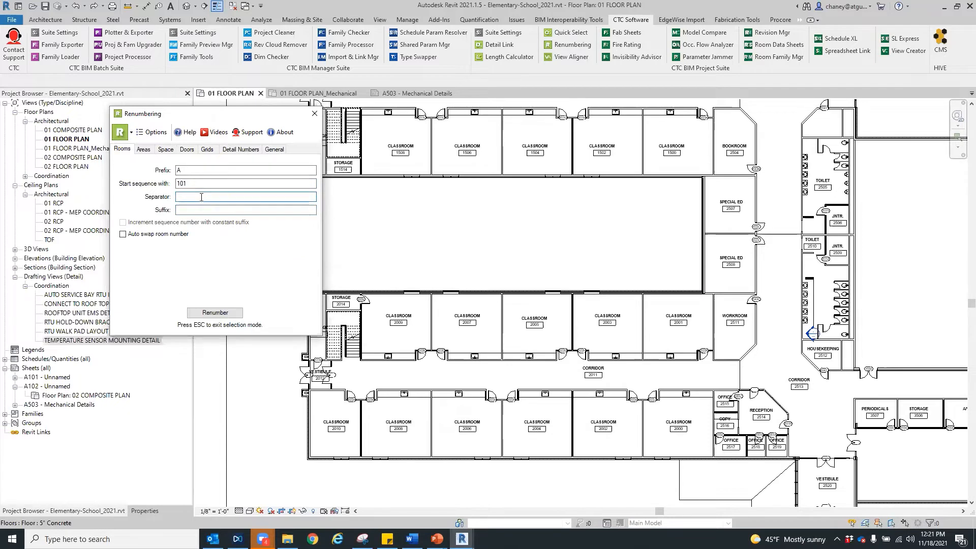
{"action": "left_click", "coordinate": [181, 170]}
{"action": "key", "text": "BackSpace"}
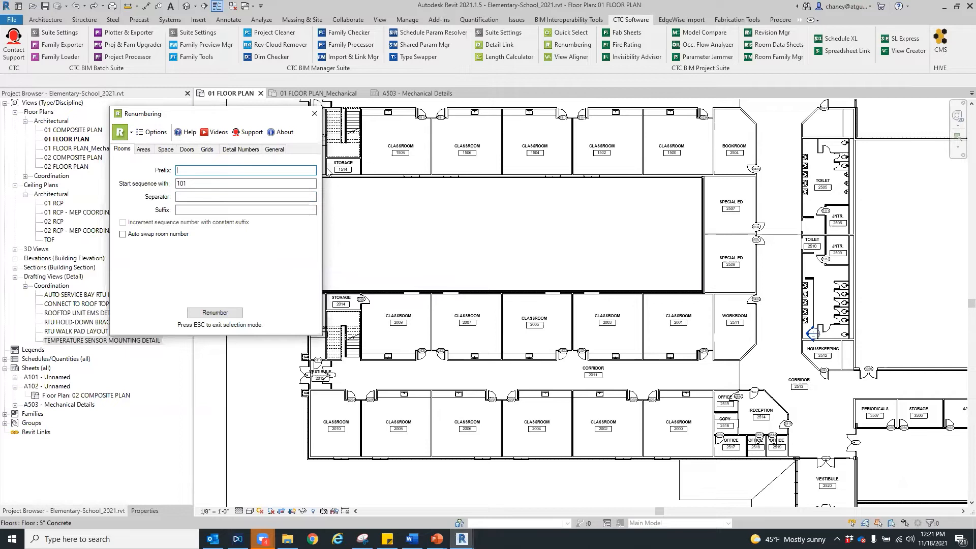
{"action": "type", "text": "A."}
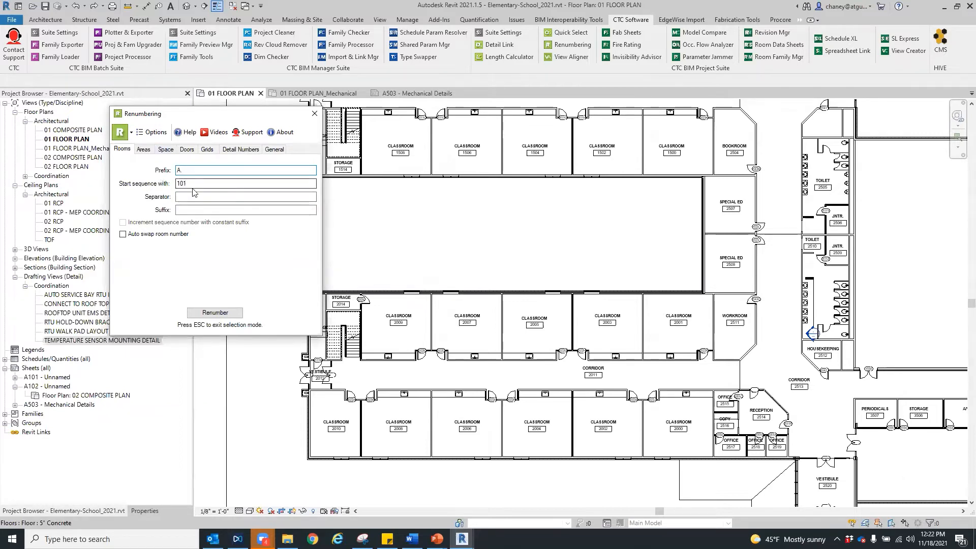
Step: Set the room numbering's separator to "-" and its suffix to "ES"
{"action": "left_click", "coordinate": [193, 195]}
{"action": "type", "text": "-"}
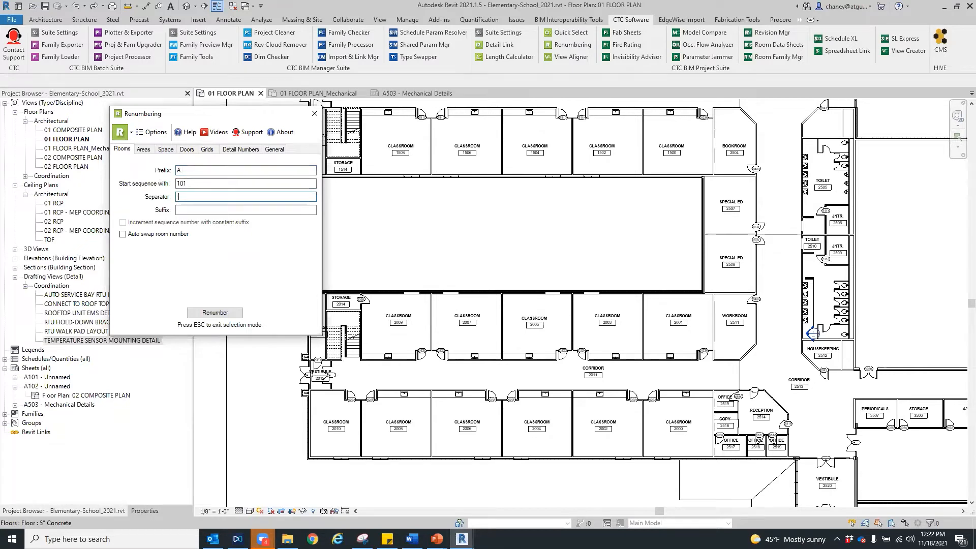
{"action": "left_click", "coordinate": [238, 210]}
{"action": "type", "text": "ES"}
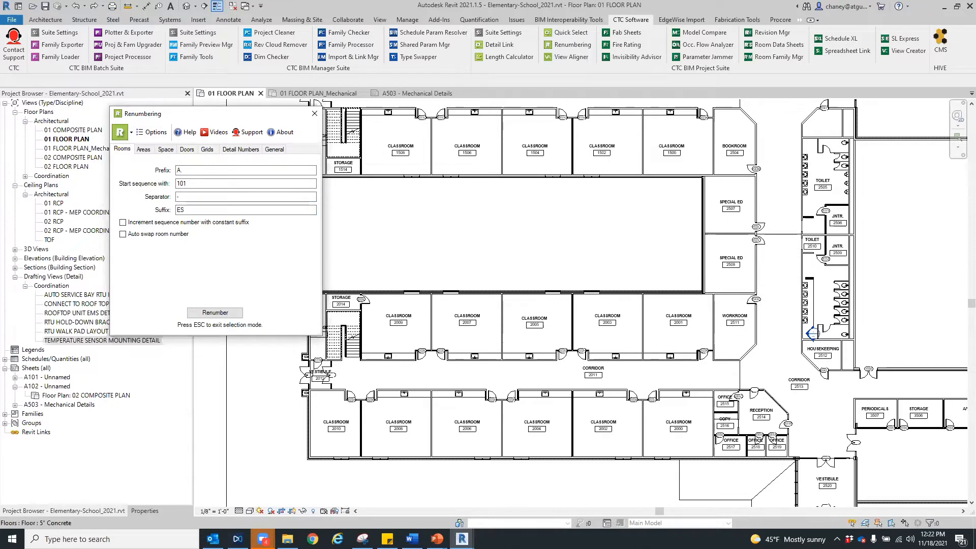
Step: Clear the room numbering's separator and change the suffix to "-ES"
{"action": "left_click_drag", "start_coordinate": [226, 196], "coordinate": [145, 204]}
{"action": "key", "text": "BackSpace"}
{"action": "left_click", "coordinate": [178, 210]}
{"action": "type", "text": "-"}
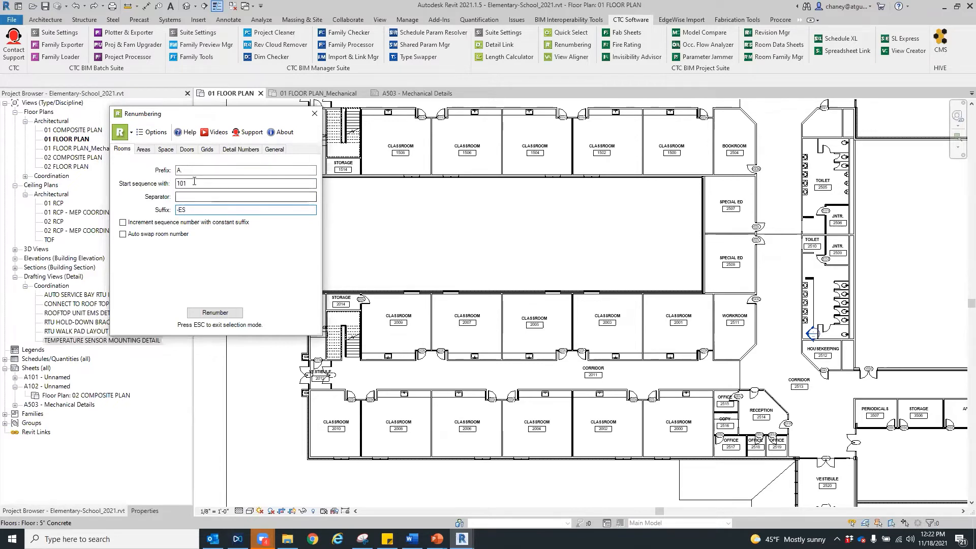
{"action": "left_click", "coordinate": [192, 198]}
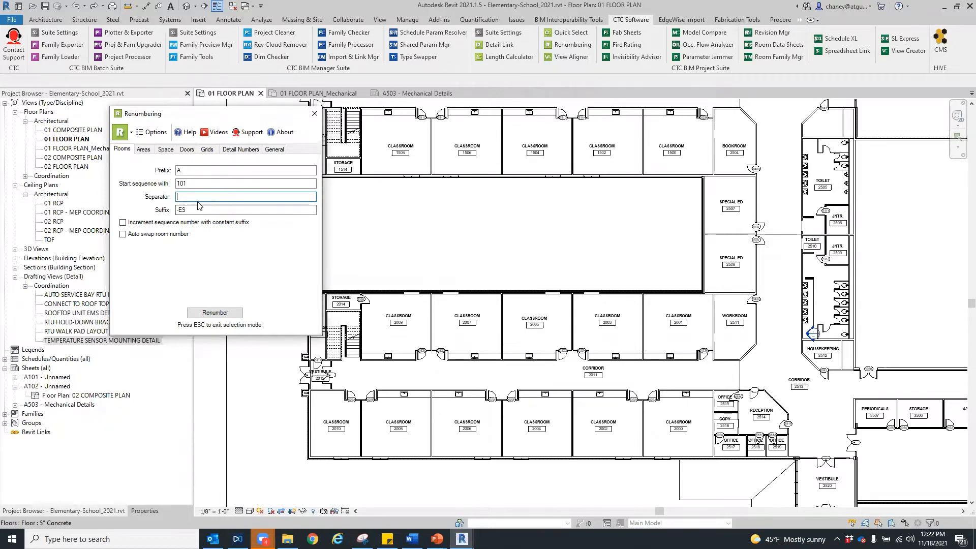
Step: Replace the room numbering's suffix with "-CLASSROOM"
{"action": "left_click", "coordinate": [205, 209]}
{"action": "key", "text": "BackSpace"}
{"action": "key", "text": "BackSpace"}
{"action": "type", "text": "CLASSROOM"}
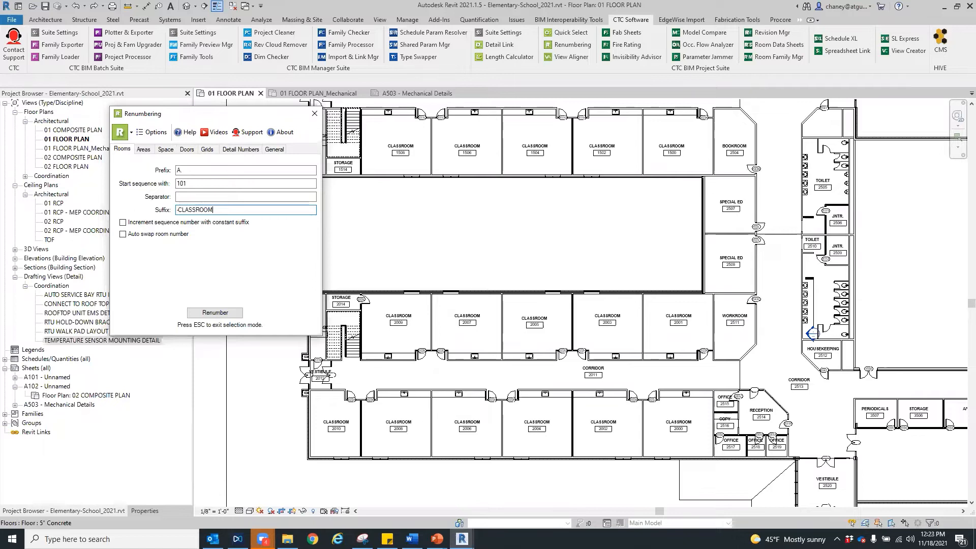
Step: Set the room numbering's suffix to "1"
{"action": "key", "text": "BackSpace"}
{"action": "key", "text": "BackSpace"}
{"action": "key", "text": "BackSpace"}
{"action": "key", "text": "BackSpace"}
{"action": "key", "text": "BackSpace"}
{"action": "key", "text": "BackSpace"}
{"action": "key", "text": "BackSpace"}
{"action": "key", "text": "BackSpace"}
{"action": "key", "text": "BackSpace"}
{"action": "key", "text": "BackSpace"}
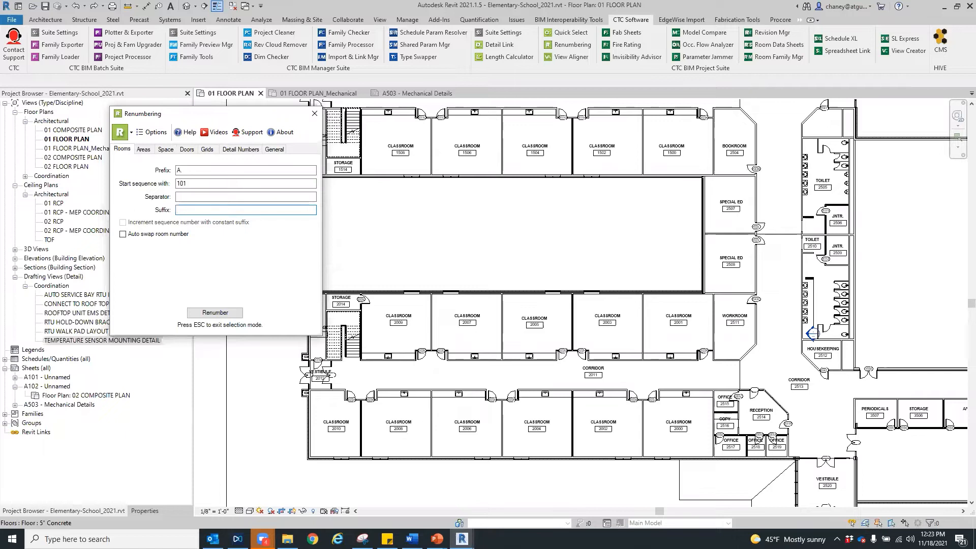
{"action": "type", "text": "1"}
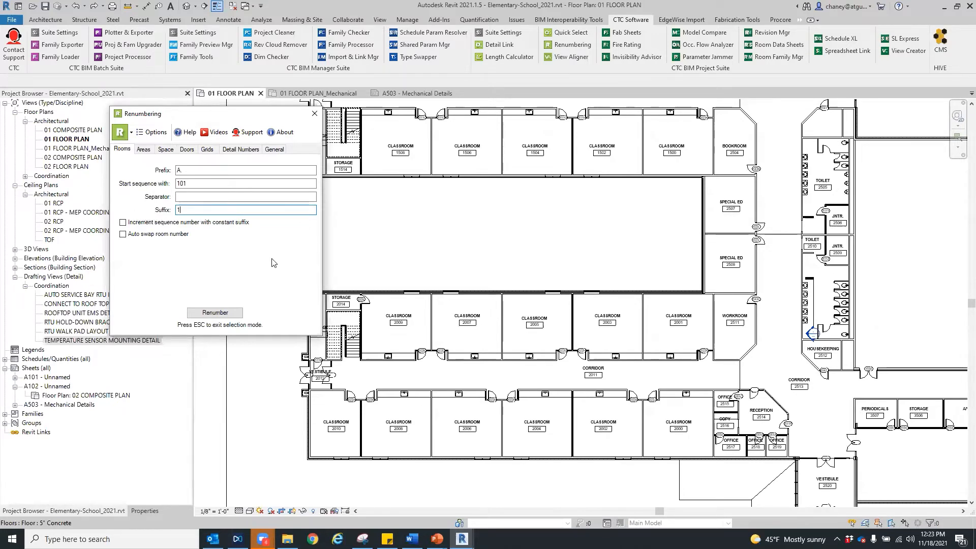
Step: Try incrementing the sequence number with constant suffix and auto swapping room numbers, switching each option back off
{"action": "left_click", "coordinate": [123, 222]}
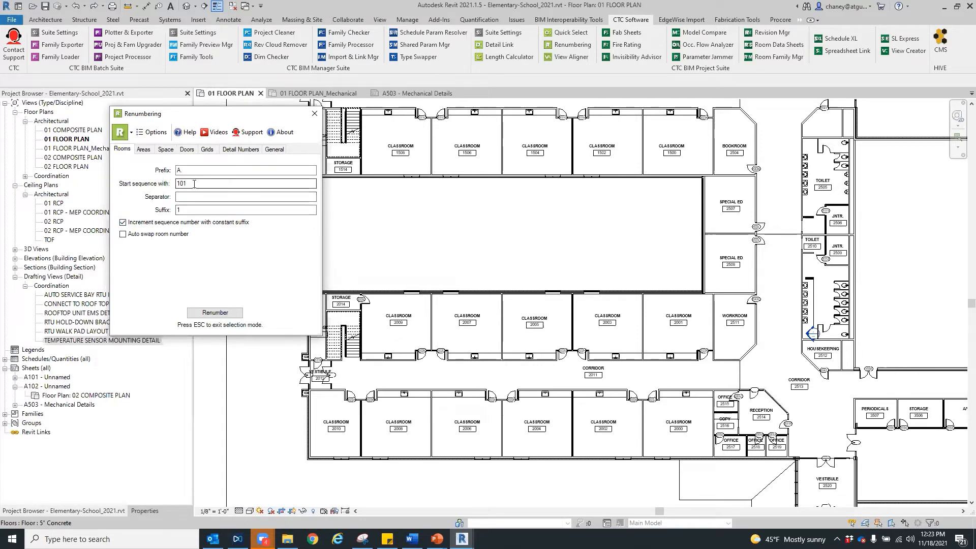
{"action": "left_click", "coordinate": [123, 222]}
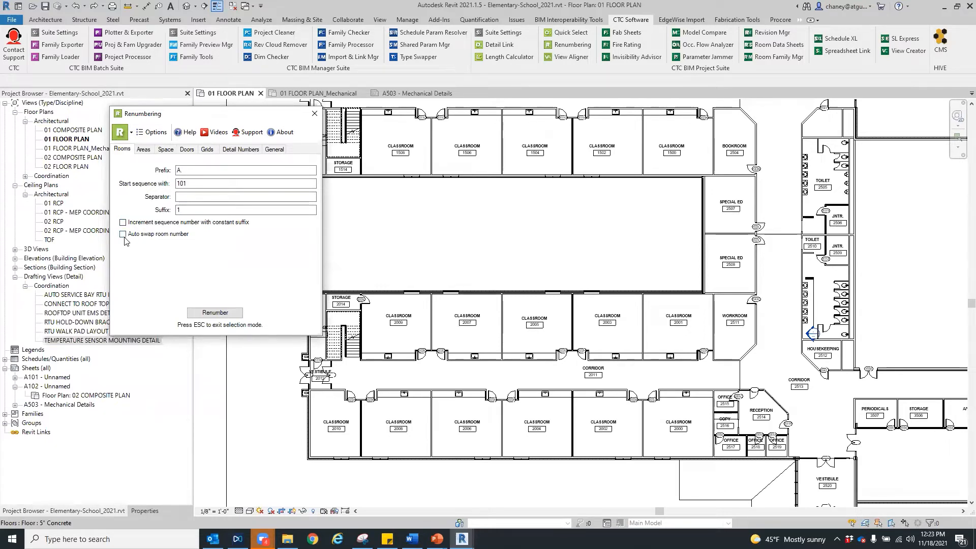
{"action": "left_click", "coordinate": [123, 235]}
{"action": "left_click", "coordinate": [123, 235]}
Step: Examine the renumbering settings for areas and rooms, and the sequence numbering fields for doors
{"action": "left_click", "coordinate": [144, 151]}
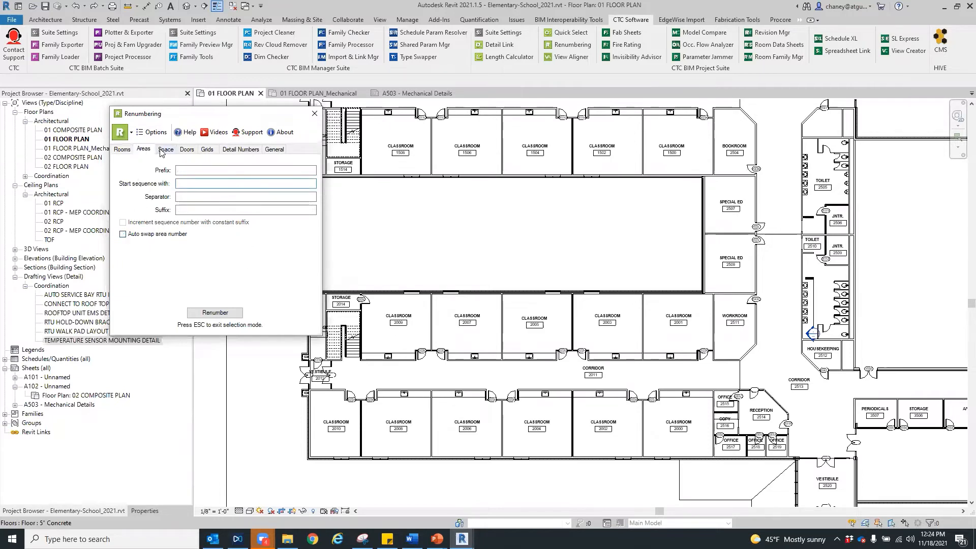
{"action": "left_click", "coordinate": [127, 150]}
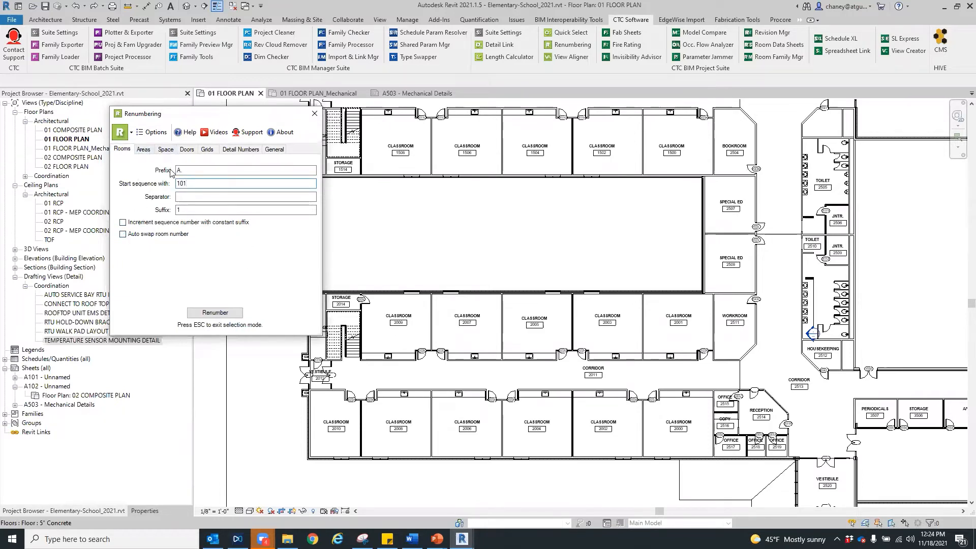
{"action": "left_click", "coordinate": [187, 150]}
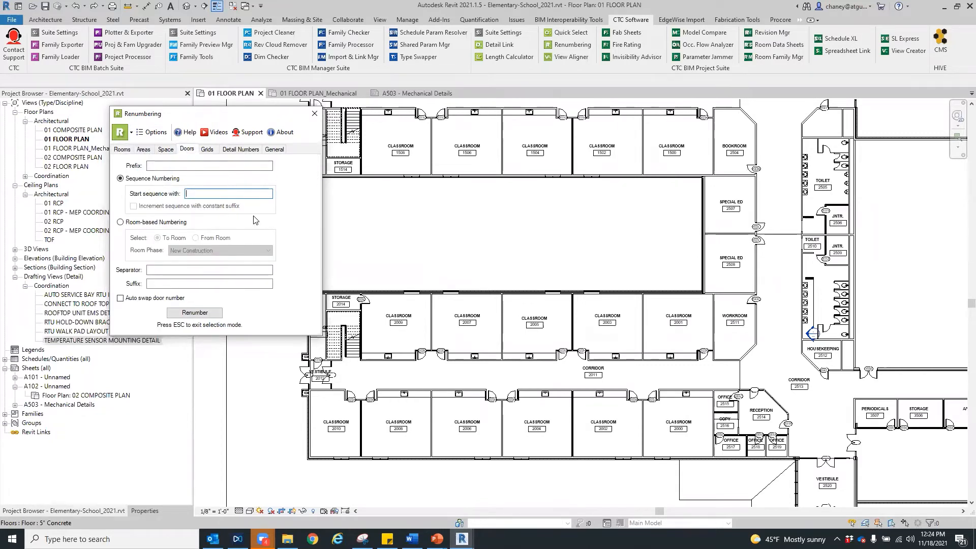
{"action": "left_click", "coordinate": [195, 166]}
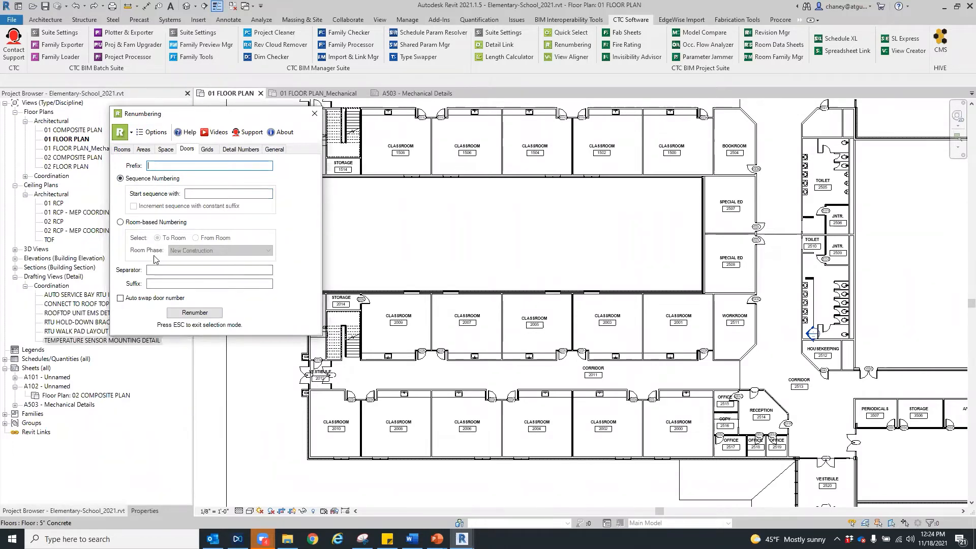
Step: Switch door numbering to room-based, using To Room and the New Construction room phase
{"action": "left_click", "coordinate": [120, 222]}
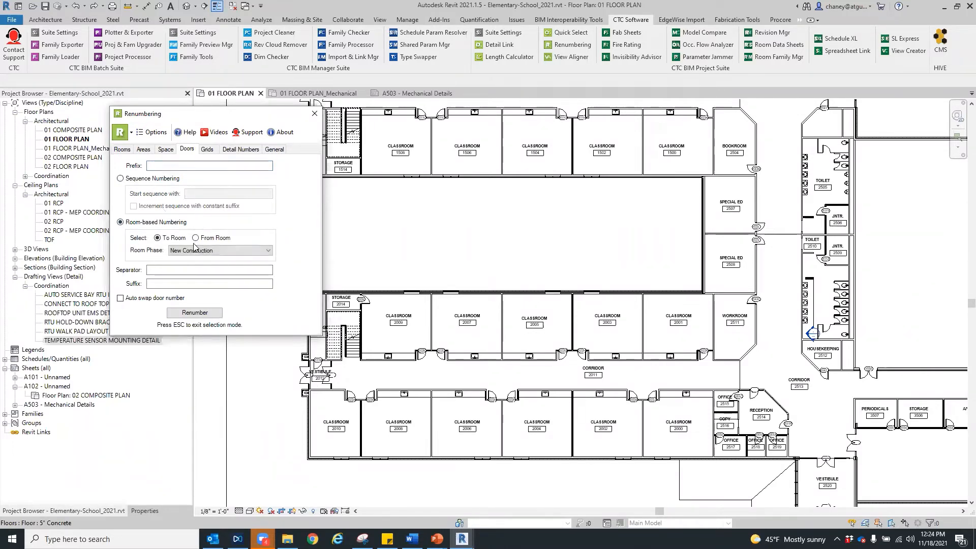
{"action": "scroll", "coordinate": [498, 406], "scroll_direction": "up", "scroll_amount": 3}
{"action": "scroll", "coordinate": [498, 405], "scroll_direction": "up", "scroll_amount": 1}
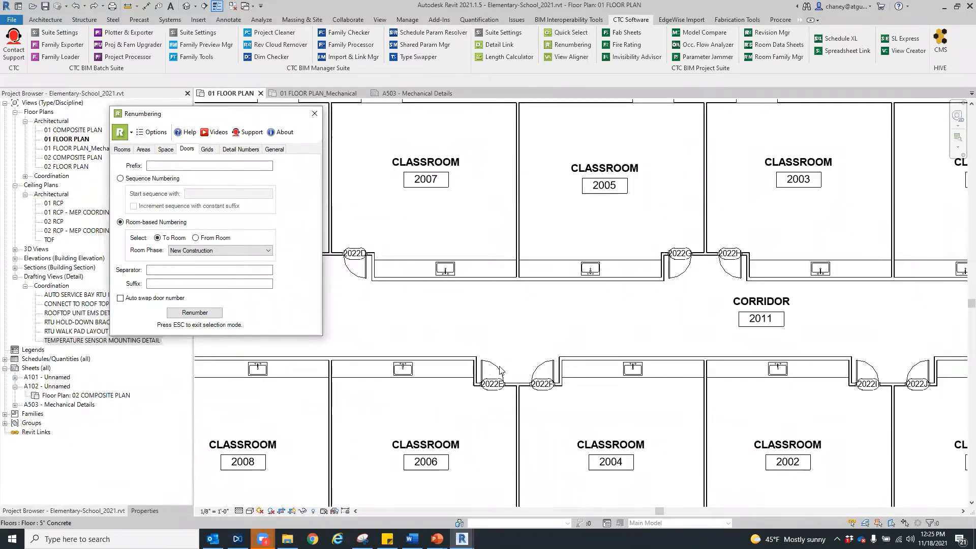
{"action": "middle_click_drag", "start_coordinate": [480, 420], "coordinate": [486, 384]}
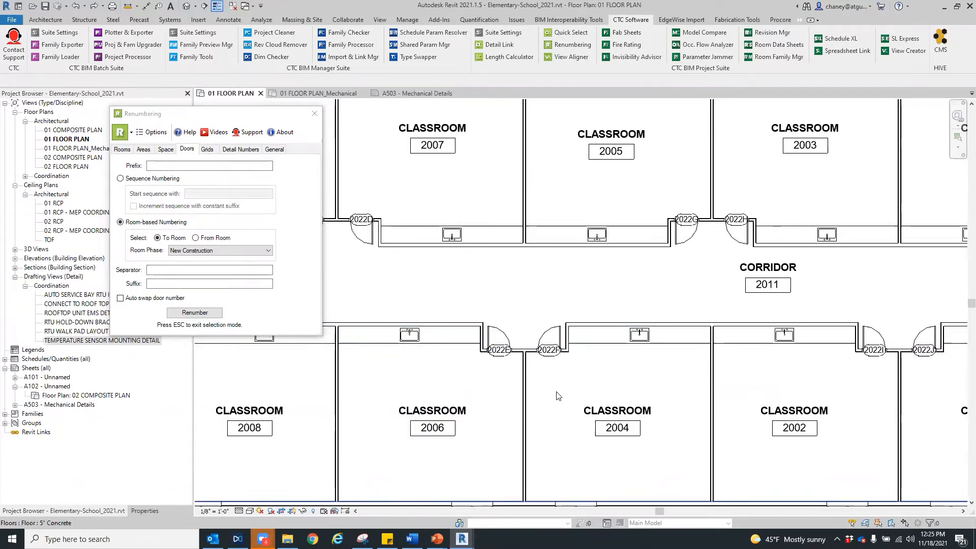
{"action": "left_click", "coordinate": [200, 250]}
{"action": "left_click", "coordinate": [282, 250]}
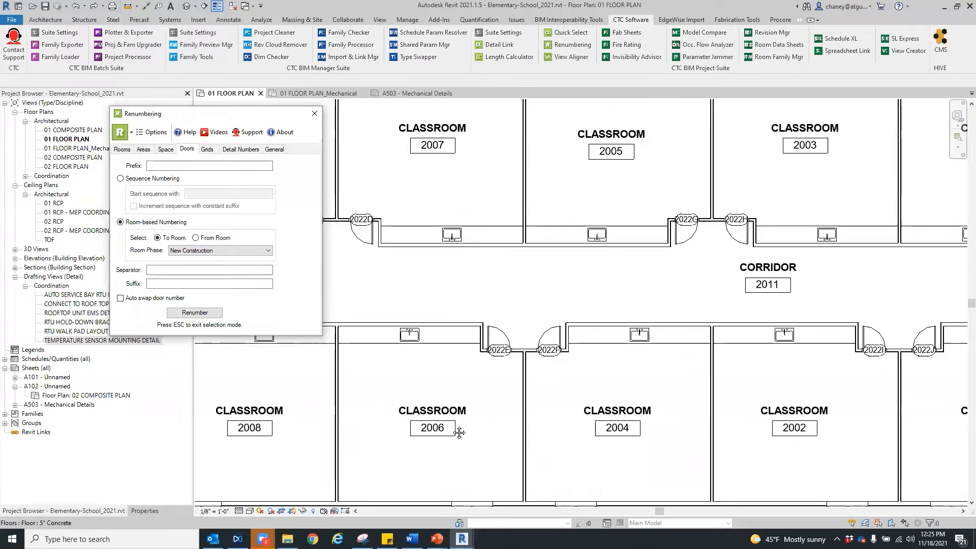
{"action": "middle_click_drag", "start_coordinate": [427, 432], "coordinate": [564, 438]}
{"action": "middle_click_drag", "start_coordinate": [366, 430], "coordinate": [379, 382]}
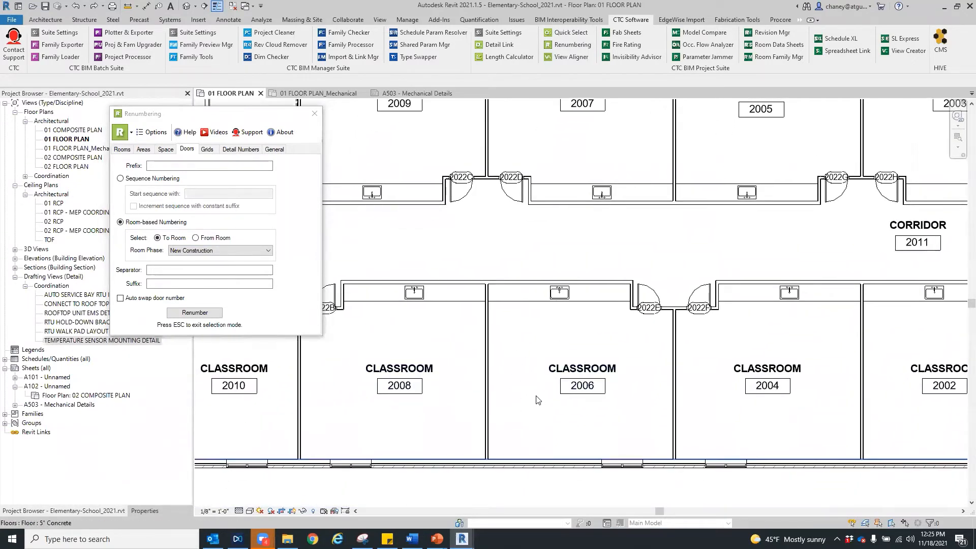
{"action": "left_click", "coordinate": [174, 251]}
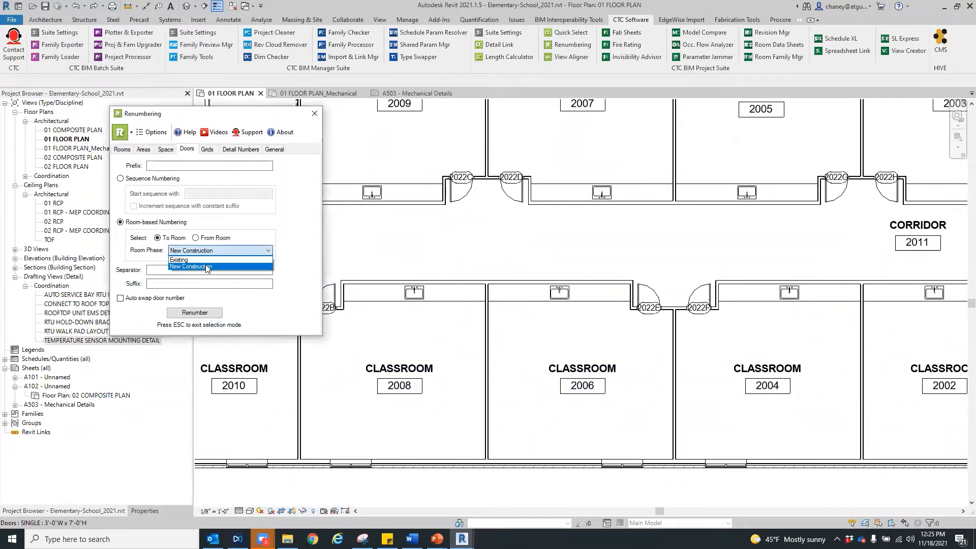
{"action": "left_click", "coordinate": [189, 266]}
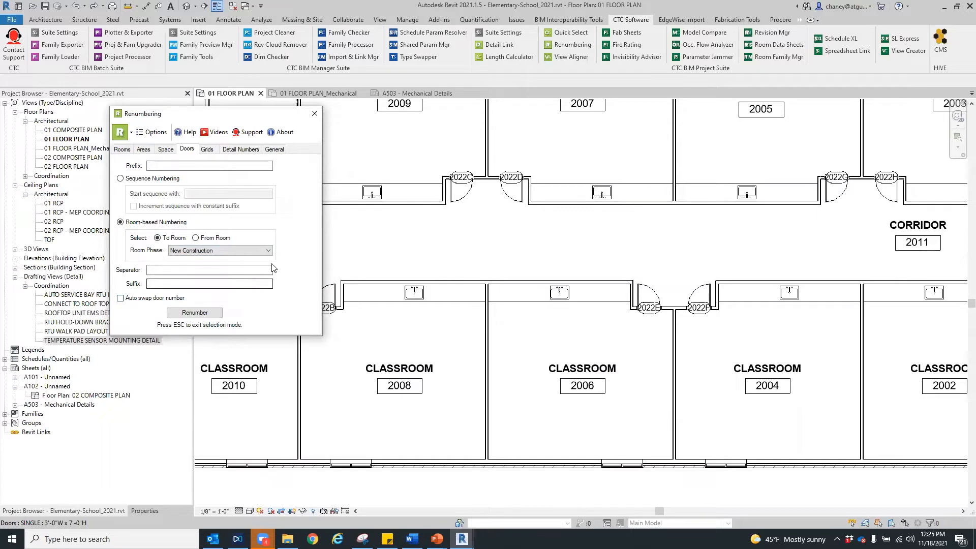
Step: Examine the grid renumbering settings and look over the floor plan around the classroom wing
{"action": "left_click", "coordinate": [207, 150]}
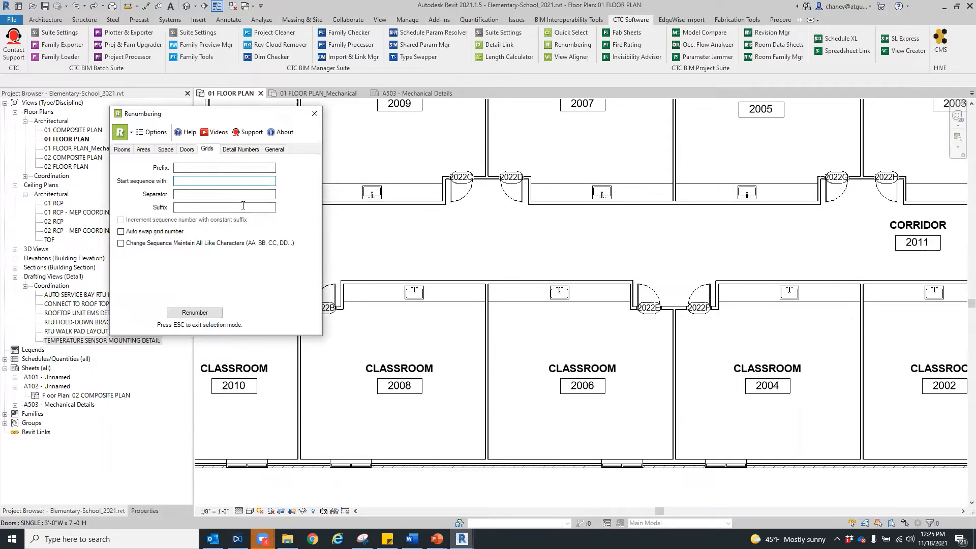
{"action": "scroll", "coordinate": [505, 334], "scroll_direction": "down", "scroll_amount": 4}
{"action": "scroll", "coordinate": [447, 339], "scroll_direction": "down", "scroll_amount": 3}
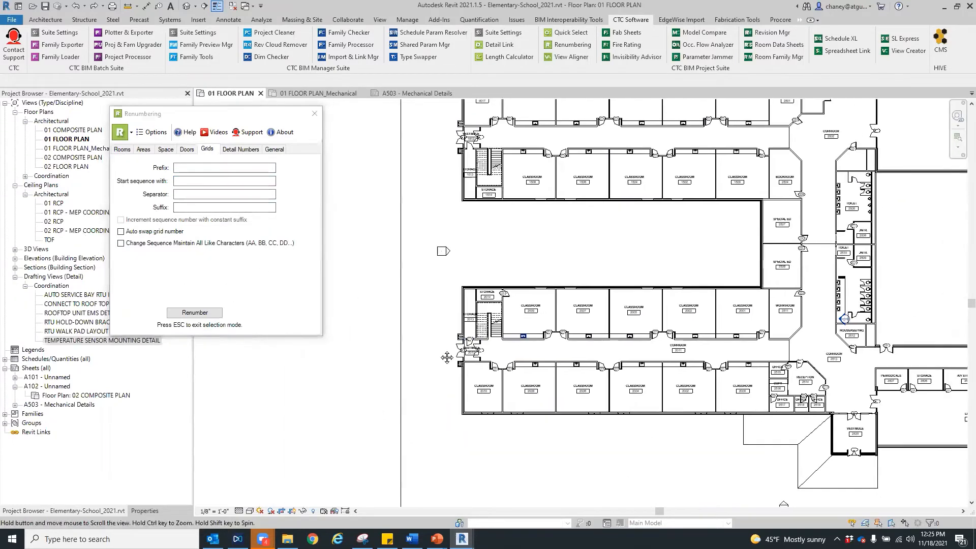
{"action": "scroll", "coordinate": [521, 366], "scroll_direction": "up", "scroll_amount": 4}
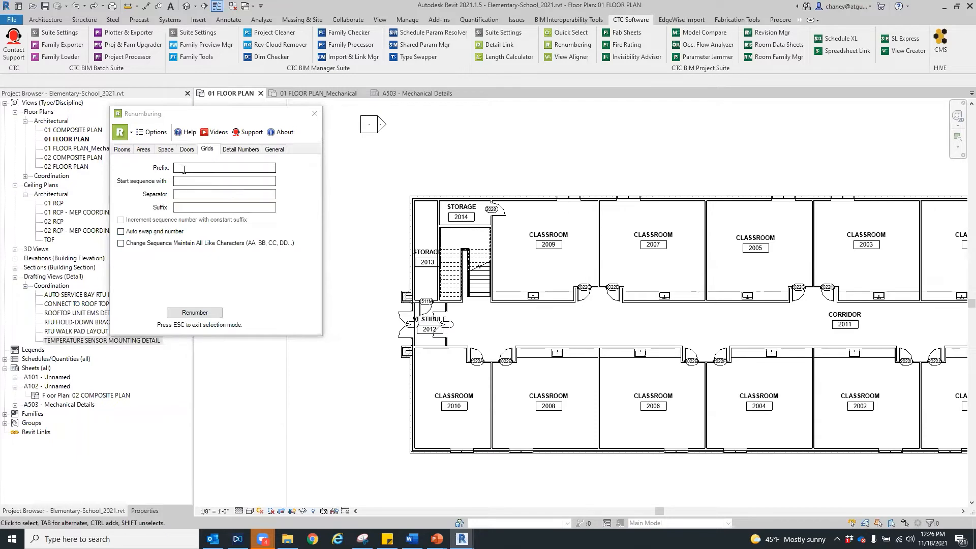
Step: Examine the detail number settings and the General settings for renumbering the Mark parameter
{"action": "left_click", "coordinate": [240, 149]}
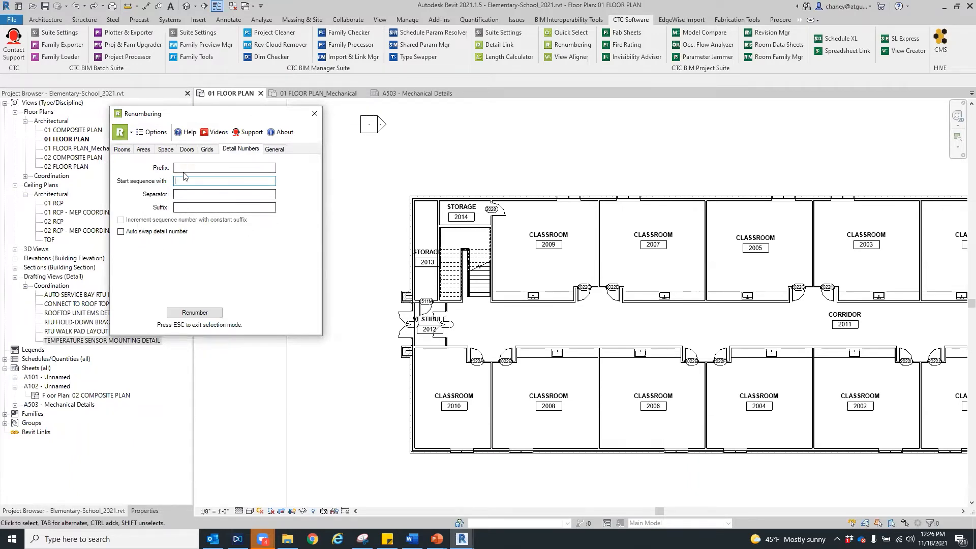
{"action": "left_click", "coordinate": [126, 150]}
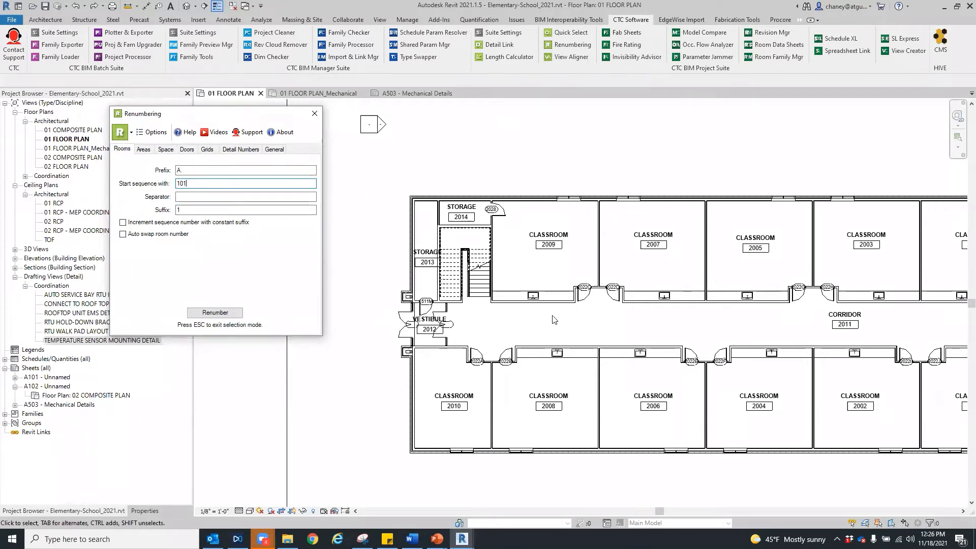
{"action": "left_click", "coordinate": [285, 149]}
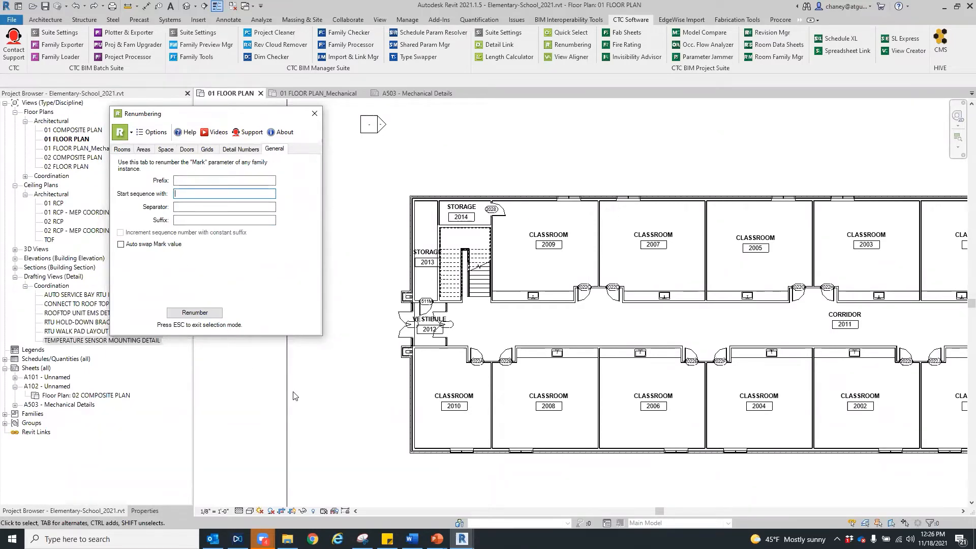
{"action": "scroll", "coordinate": [433, 373], "scroll_direction": "down", "scroll_amount": 2}
{"action": "middle_click_drag", "start_coordinate": [791, 450], "coordinate": [626, 411]}
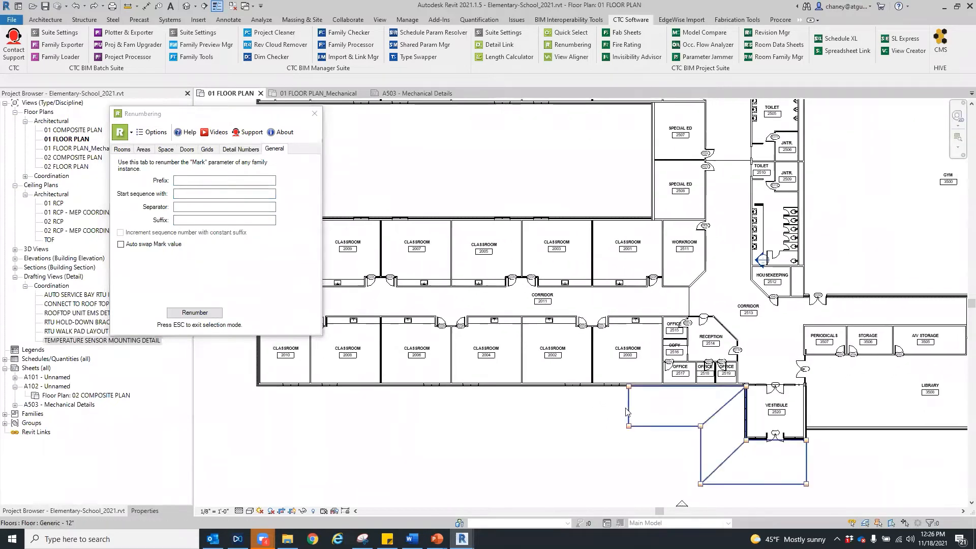
Step: Clear the room numbering's prefix, starting sequence number and suffix
{"action": "left_click", "coordinate": [123, 149]}
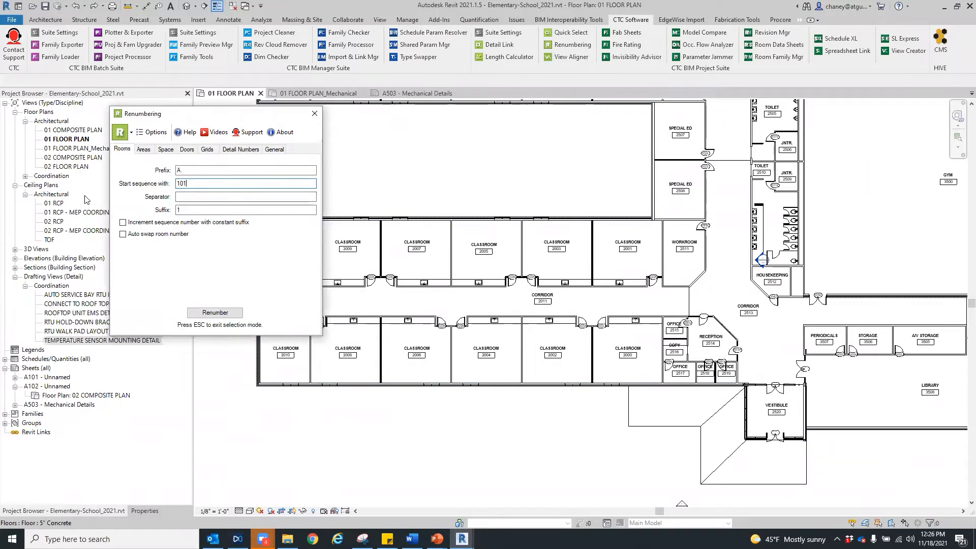
{"action": "key", "text": "shift+Tab"}
{"action": "key", "text": "BackSpace"}
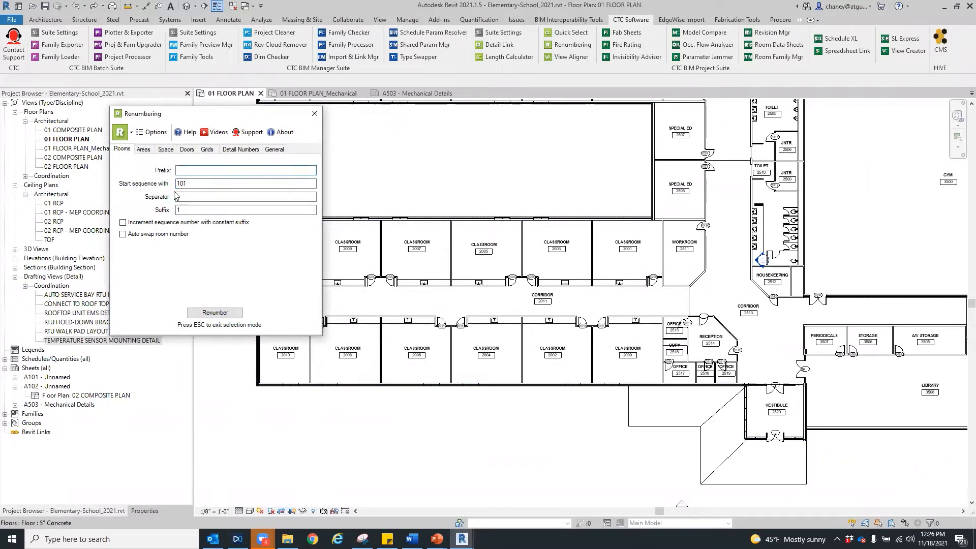
{"action": "key", "text": "Tab"}
{"action": "key", "text": "BackSpace"}
{"action": "key", "text": "Tab"}
{"action": "key", "text": "Tab"}
{"action": "key", "text": "BackSpace"}
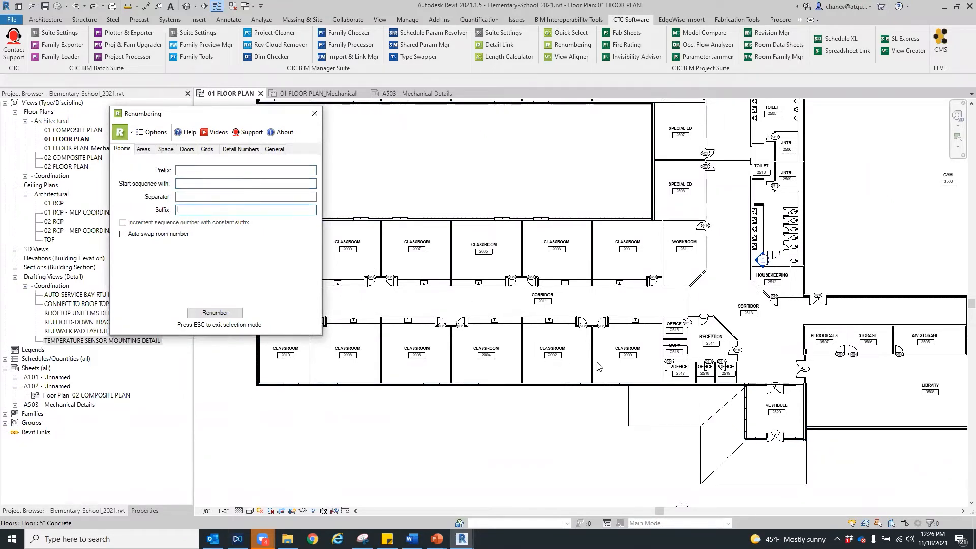
Step: Examine the room layout around the reception, corridors and library, ending at the entrance vestibule
{"action": "scroll", "coordinate": [470, 386], "scroll_direction": "up", "scroll_amount": 1}
{"action": "scroll", "coordinate": [471, 386], "scroll_direction": "up", "scroll_amount": 2}
{"action": "middle_click_drag", "start_coordinate": [501, 390], "coordinate": [350, 384]}
{"action": "scroll", "coordinate": [351, 385], "scroll_direction": "down", "scroll_amount": 1}
{"action": "middle_click_drag", "start_coordinate": [681, 410], "coordinate": [497, 390]}
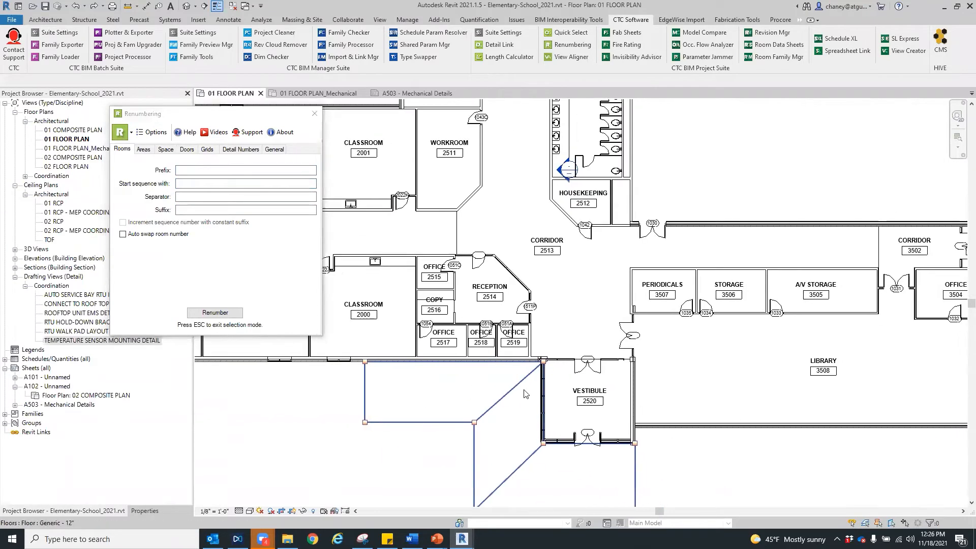
{"action": "scroll", "coordinate": [569, 394], "scroll_direction": "up", "scroll_amount": 2}
{"action": "middle_click_drag", "start_coordinate": [573, 218], "coordinate": [481, 381]}
{"action": "scroll", "coordinate": [598, 316], "scroll_direction": "down", "scroll_amount": 2}
{"action": "scroll", "coordinate": [538, 351], "scroll_direction": "down", "scroll_amount": 2}
{"action": "middle_click_drag", "start_coordinate": [585, 390], "coordinate": [608, 357]}
{"action": "scroll", "coordinate": [560, 376], "scroll_direction": "up", "scroll_amount": 2}
{"action": "scroll", "coordinate": [452, 264], "scroll_direction": "down", "scroll_amount": 2}
{"action": "middle_click_drag", "start_coordinate": [472, 330], "coordinate": [495, 427]}
{"action": "middle_click_drag", "start_coordinate": [542, 148], "coordinate": [558, 218]}
{"action": "scroll", "coordinate": [450, 438], "scroll_direction": "up", "scroll_amount": 2}
{"action": "middle_click_drag", "start_coordinate": [450, 438], "coordinate": [777, 325]}
{"action": "scroll", "coordinate": [625, 309], "scroll_direction": "down", "scroll_amount": 2}
{"action": "middle_click_drag", "start_coordinate": [468, 300], "coordinate": [728, 160]}
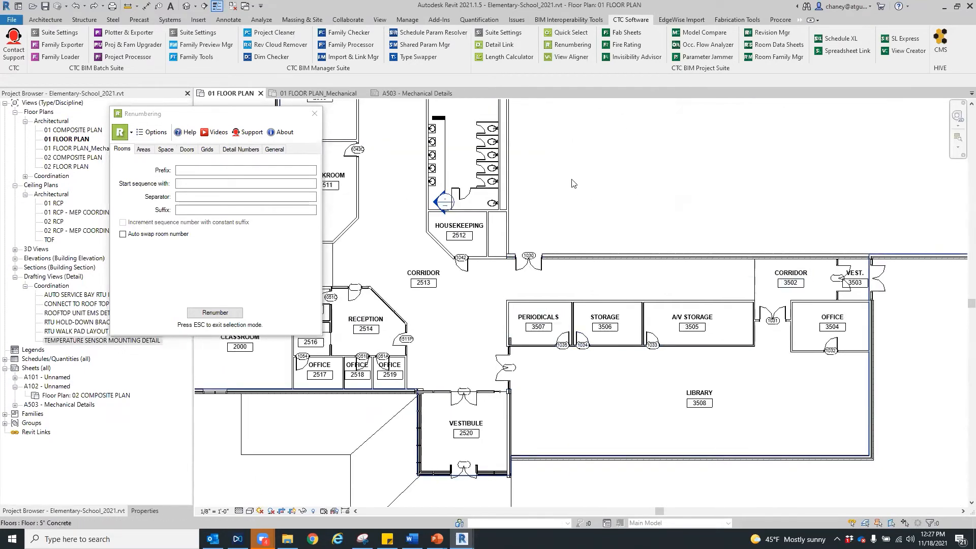
{"action": "middle_click_drag", "start_coordinate": [568, 234], "coordinate": [625, 495]}
{"action": "middle_click_drag", "start_coordinate": [439, 234], "coordinate": [542, 157]}
{"action": "middle_click_drag", "start_coordinate": [655, 495], "coordinate": [634, 355]}
{"action": "scroll", "coordinate": [628, 386], "scroll_direction": "up", "scroll_amount": 3}
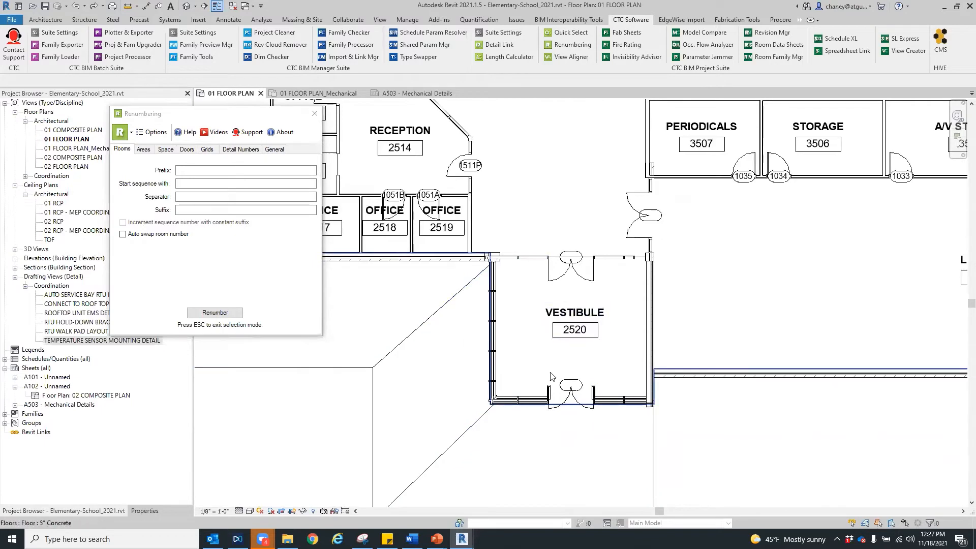
Step: Set the starting room sequence number to 101, leaving the separator empty
{"action": "left_click", "coordinate": [186, 184]}
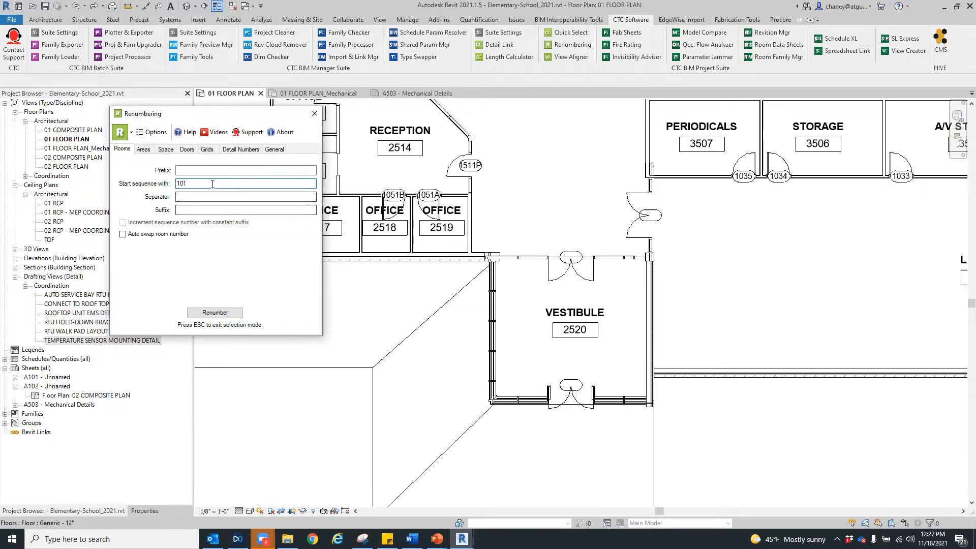
{"action": "left_click", "coordinate": [181, 197]}
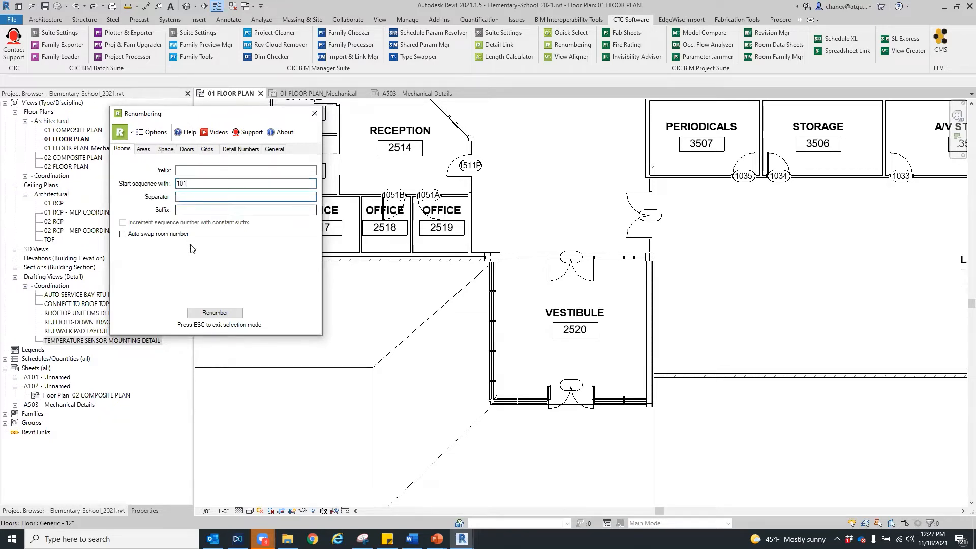
Step: Enable automatic room number swapping and renumber the entrance vestibule as 101
{"action": "left_click", "coordinate": [206, 209]}
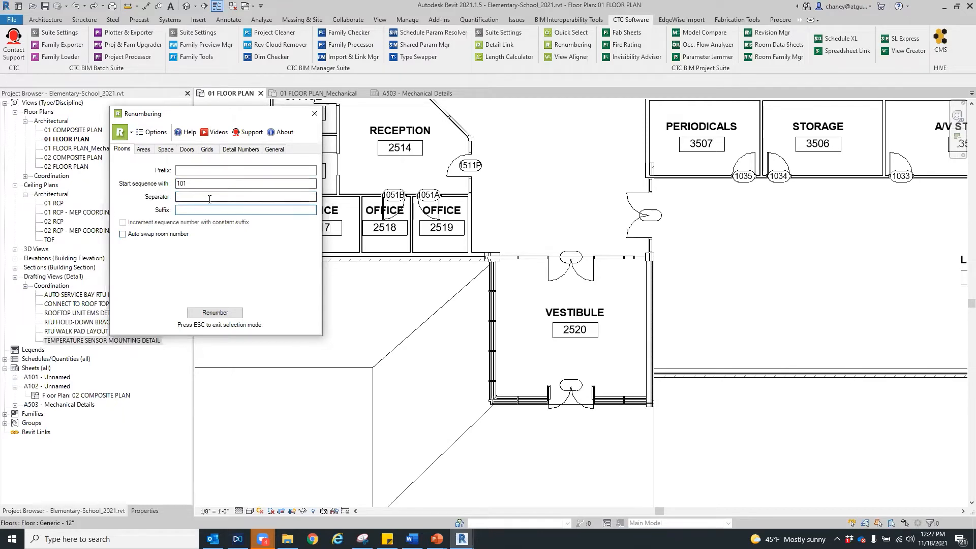
{"action": "left_click", "coordinate": [122, 234]}
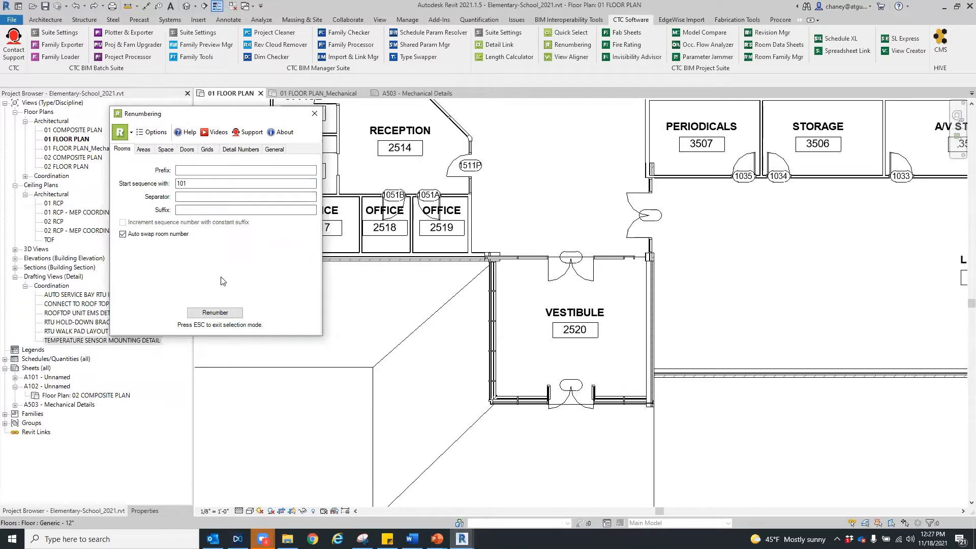
{"action": "left_click", "coordinate": [215, 313]}
{"action": "scroll", "coordinate": [479, 379], "scroll_direction": "down", "scroll_amount": 3}
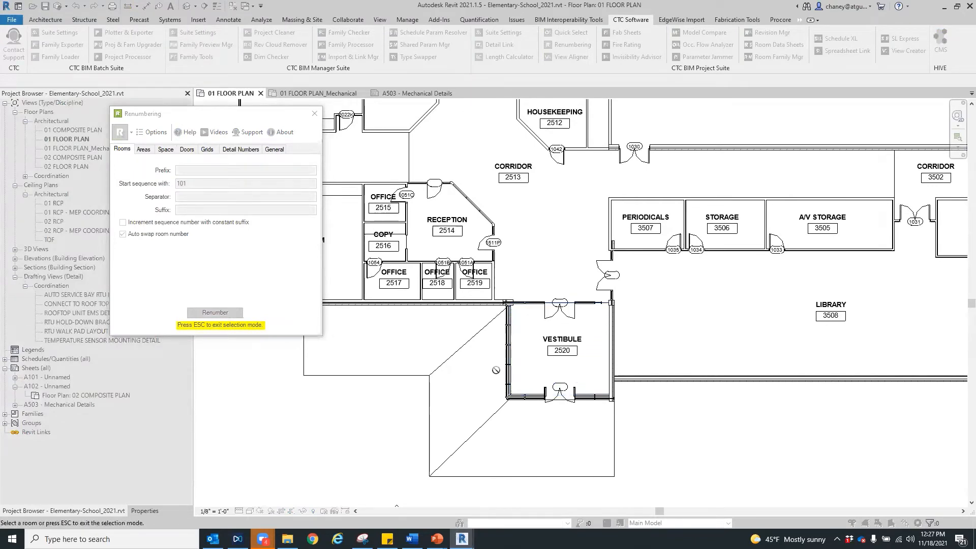
{"action": "scroll", "coordinate": [520, 379], "scroll_direction": "up", "scroll_amount": 1}
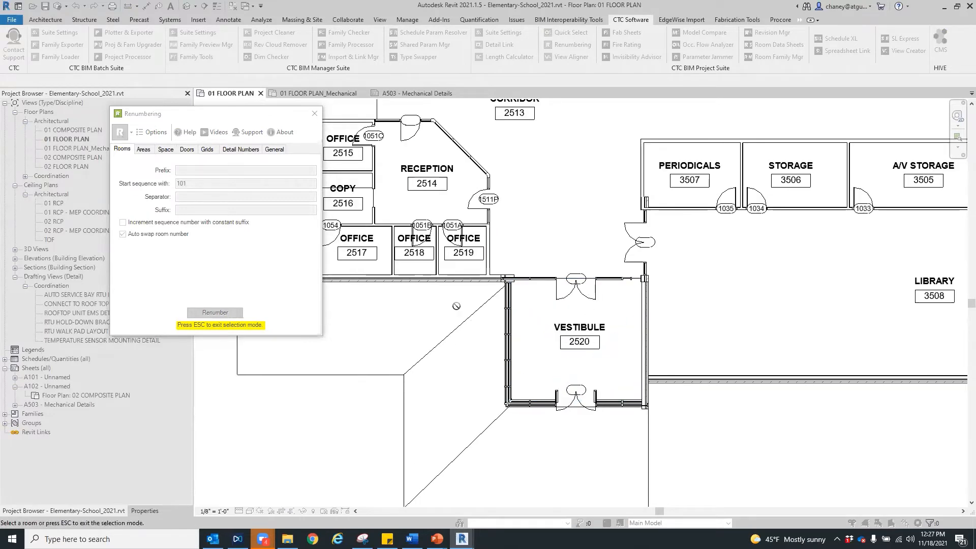
{"action": "left_click", "coordinate": [538, 325]}
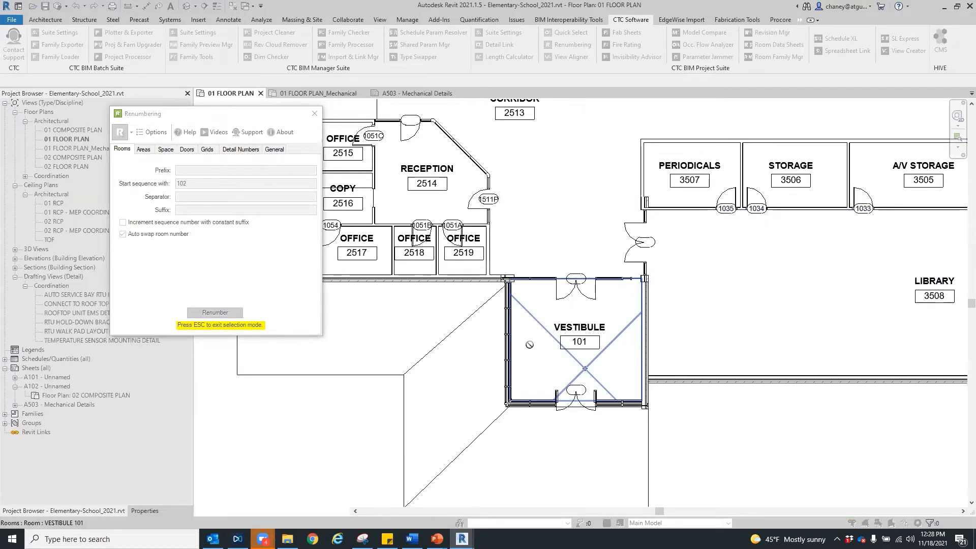
Step: Examine the far classroom wing, including the unnamed room at its end
{"action": "middle_click_drag", "start_coordinate": [485, 258], "coordinate": [577, 387]}
{"action": "scroll", "coordinate": [527, 332], "scroll_direction": "up", "scroll_amount": 2}
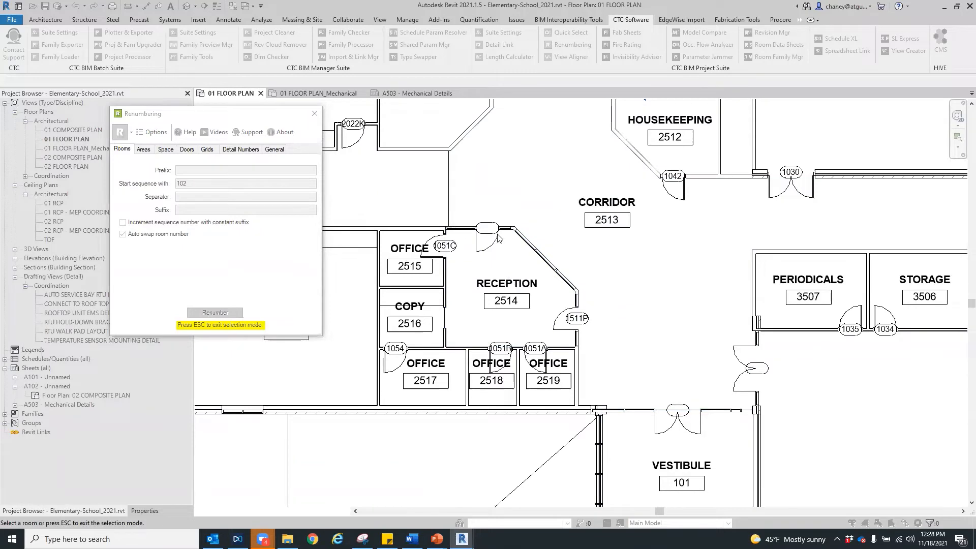
{"action": "scroll", "coordinate": [514, 295], "scroll_direction": "down", "scroll_amount": 3}
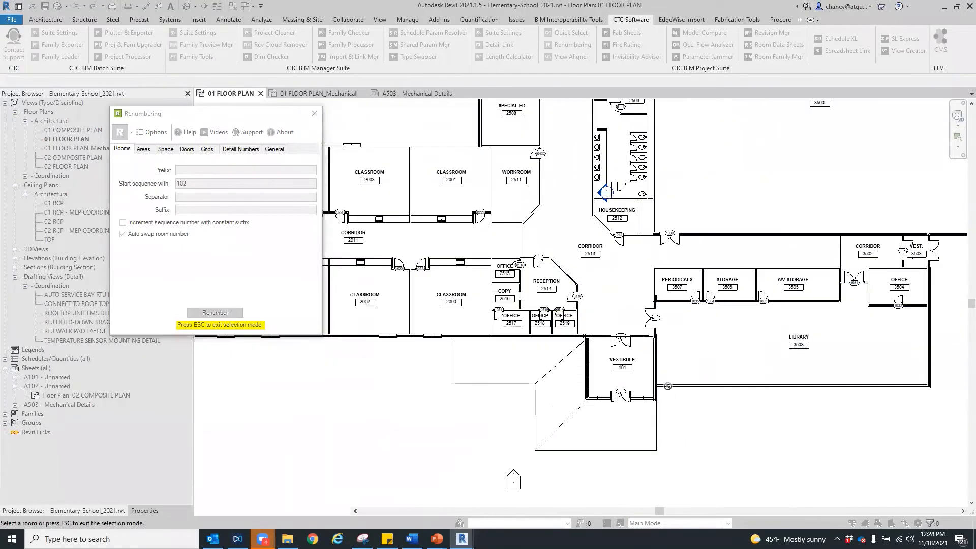
{"action": "middle_click_drag", "start_coordinate": [615, 341], "coordinate": [711, 399]}
{"action": "middle_click_drag", "start_coordinate": [490, 269], "coordinate": [762, 501]}
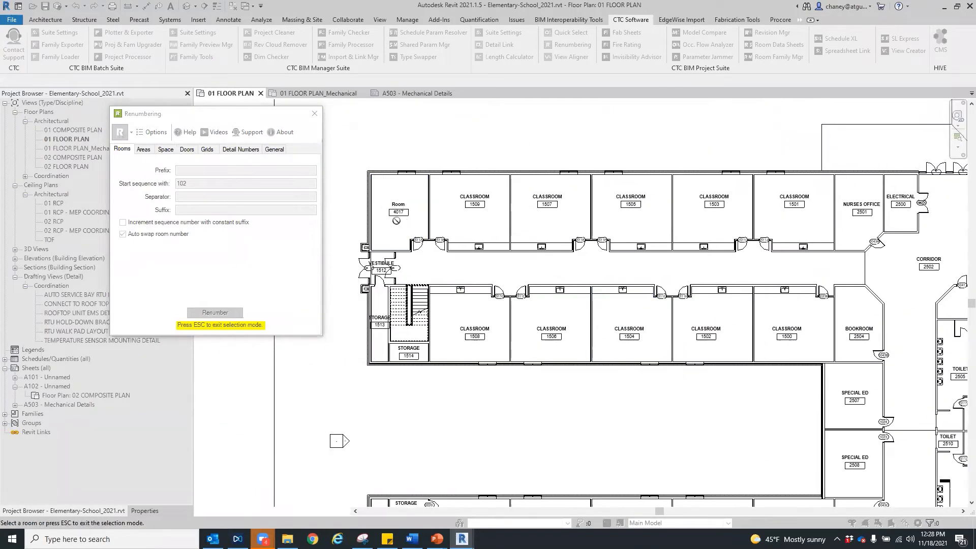
{"action": "scroll", "coordinate": [396, 220], "scroll_direction": "up", "scroll_amount": 3}
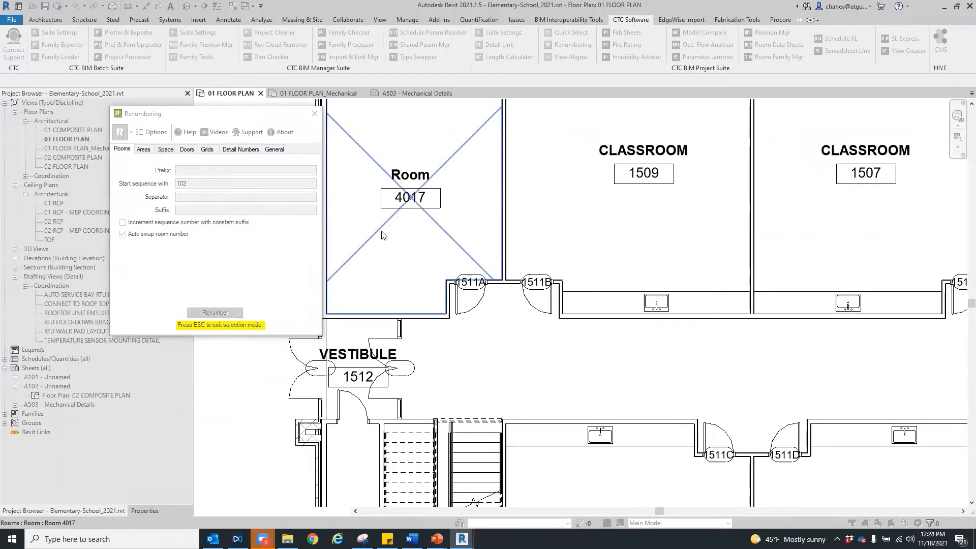
{"action": "scroll", "coordinate": [382, 229], "scroll_direction": "down", "scroll_amount": 5}
{"action": "middle_click_drag", "start_coordinate": [610, 274], "coordinate": [460, 169]}
Step: Renumber the reception as 102, the adjoining office 103, the copy room 104 and the three offices below 105 to 107
{"action": "scroll", "coordinate": [557, 390], "scroll_direction": "up", "scroll_amount": 4}
{"action": "middle_click_drag", "start_coordinate": [573, 314], "coordinate": [588, 341]}
{"action": "middle_click_drag", "start_coordinate": [569, 320], "coordinate": [619, 344]}
{"action": "left_click", "coordinate": [578, 296]}
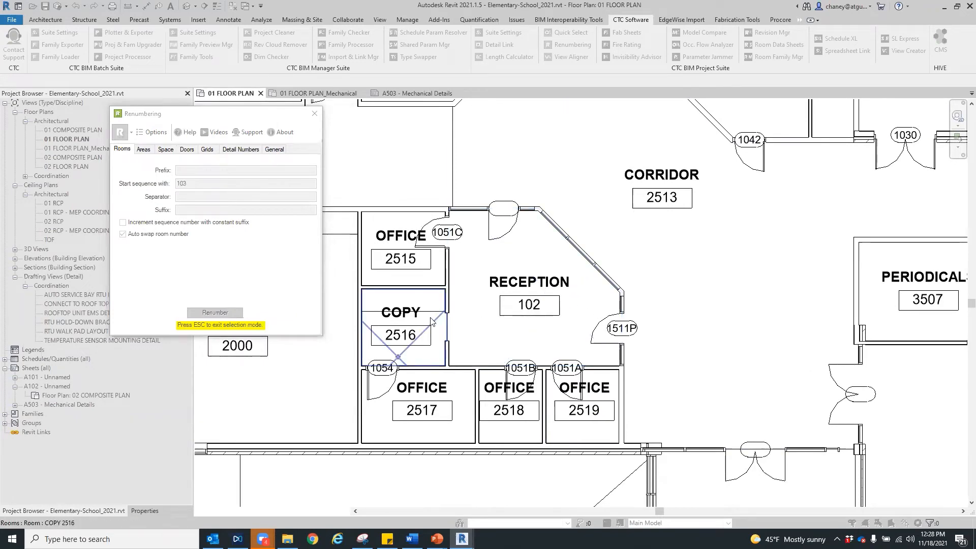
{"action": "left_click", "coordinate": [436, 266]}
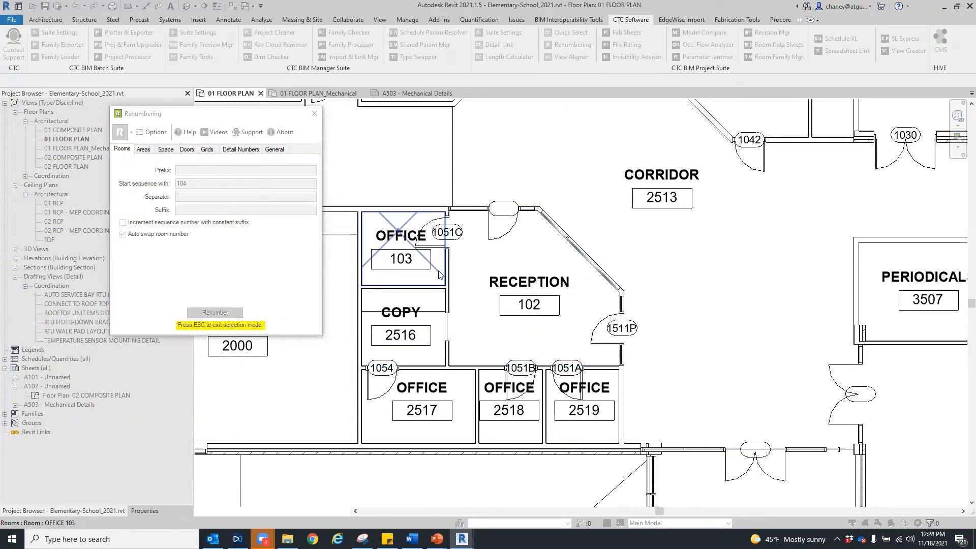
{"action": "left_click", "coordinate": [436, 322]}
{"action": "left_click", "coordinate": [452, 384]}
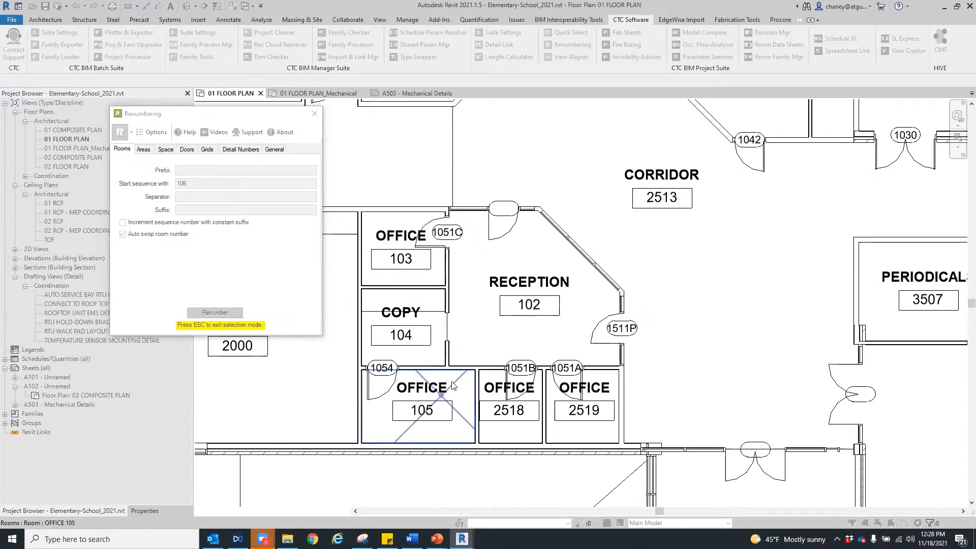
{"action": "left_click", "coordinate": [518, 386]}
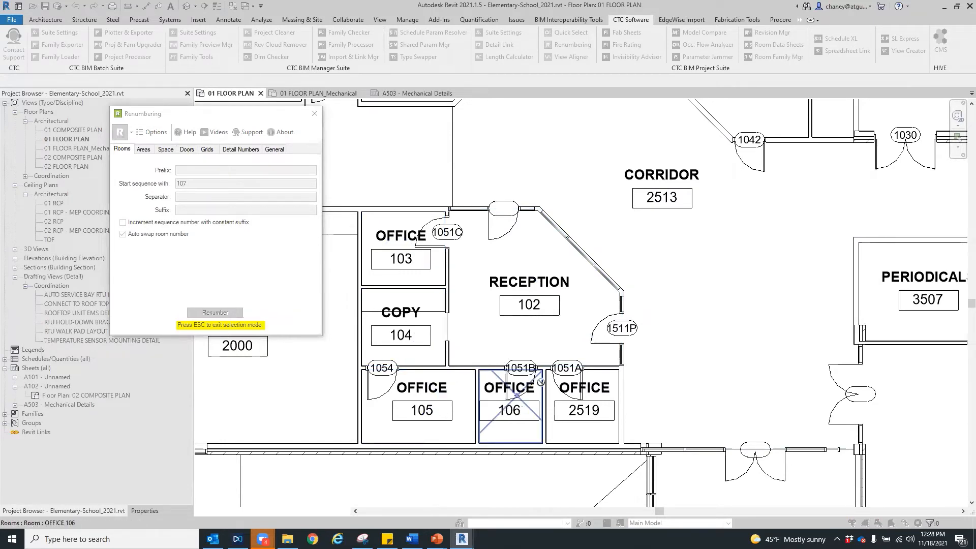
{"action": "left_click", "coordinate": [609, 379]}
Step: Renumber the six classrooms below corridor 2011 as 108 to 113, working from the offices towards the far vestibule
{"action": "scroll", "coordinate": [607, 330], "scroll_direction": "down", "scroll_amount": 3}
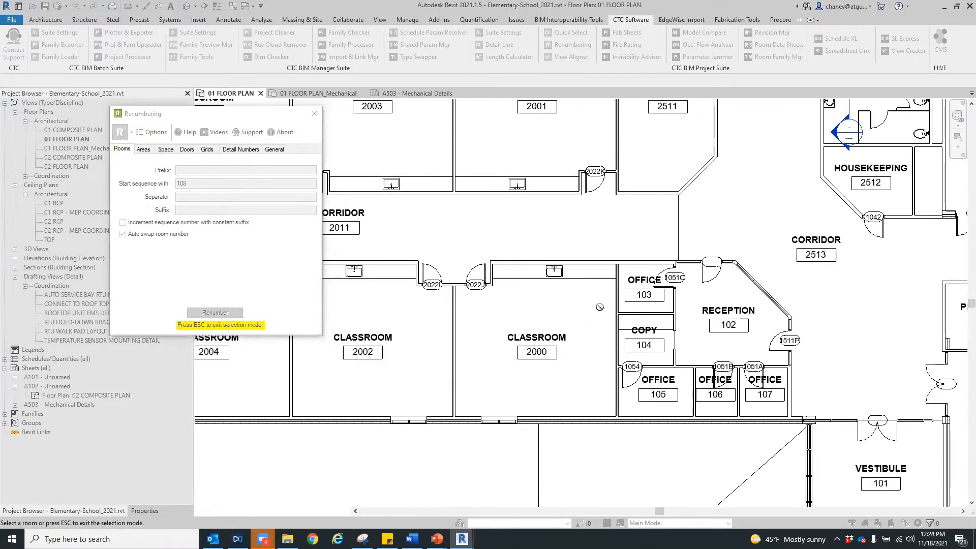
{"action": "left_click", "coordinate": [560, 315]}
{"action": "left_click", "coordinate": [395, 314]}
{"action": "middle_click_drag", "start_coordinate": [397, 317], "coordinate": [651, 303]}
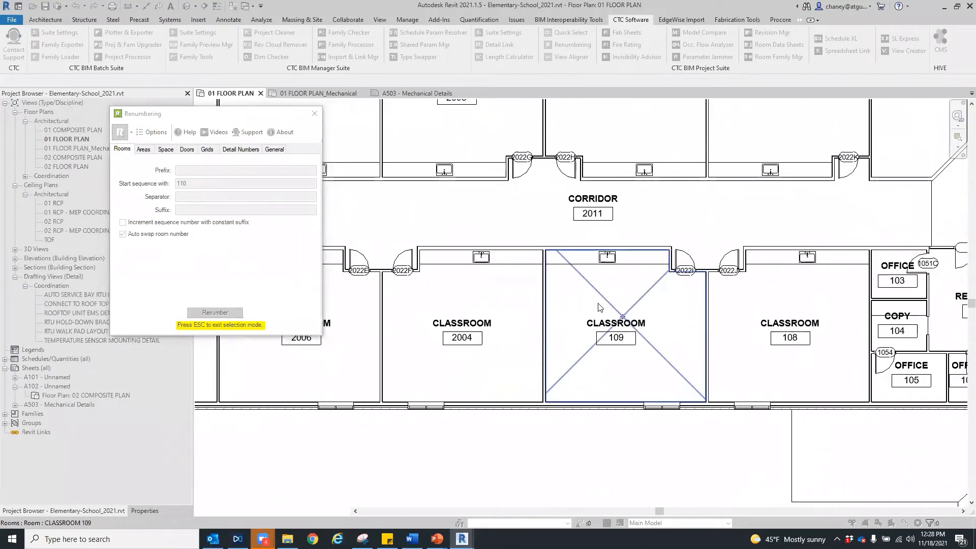
{"action": "left_click", "coordinate": [492, 290]}
{"action": "middle_click_drag", "start_coordinate": [494, 290], "coordinate": [732, 301]}
{"action": "left_click", "coordinate": [569, 311]}
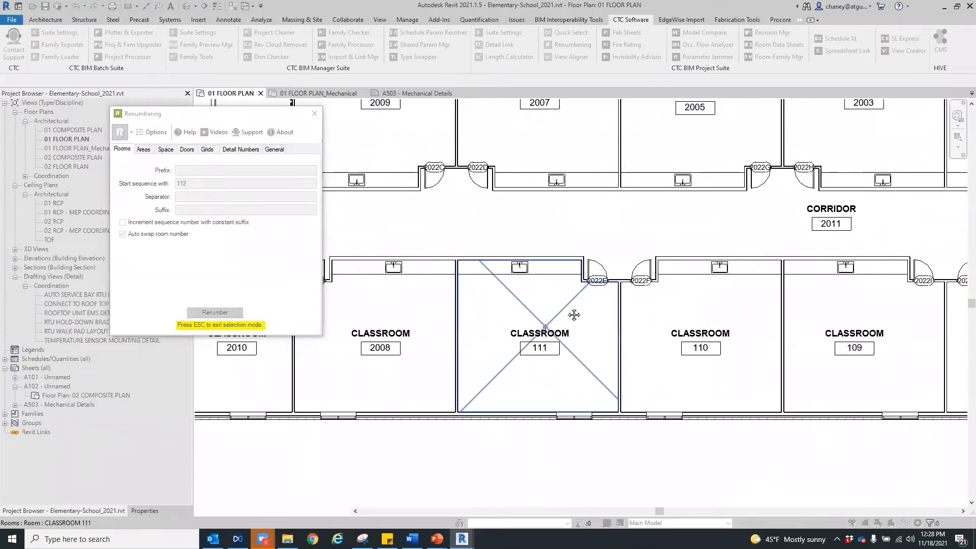
{"action": "middle_click_drag", "start_coordinate": [570, 316], "coordinate": [616, 323]}
{"action": "left_click", "coordinate": [556, 312]}
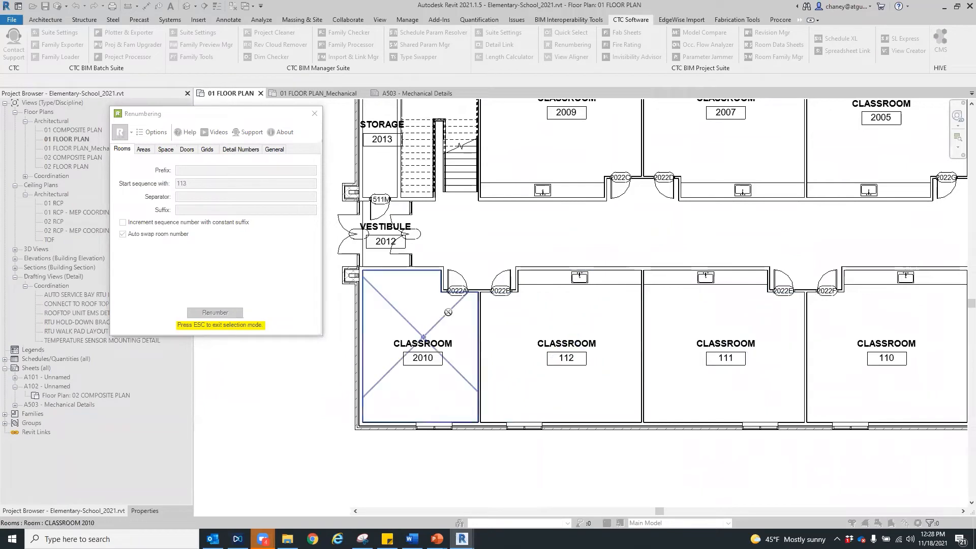
{"action": "left_click", "coordinate": [447, 311]}
Step: Renumber the classrooms above corridor 2011 as 114 to 118 and the workroom as 119, and end room renumbering
{"action": "middle_click_drag", "start_coordinate": [500, 226], "coordinate": [506, 335]}
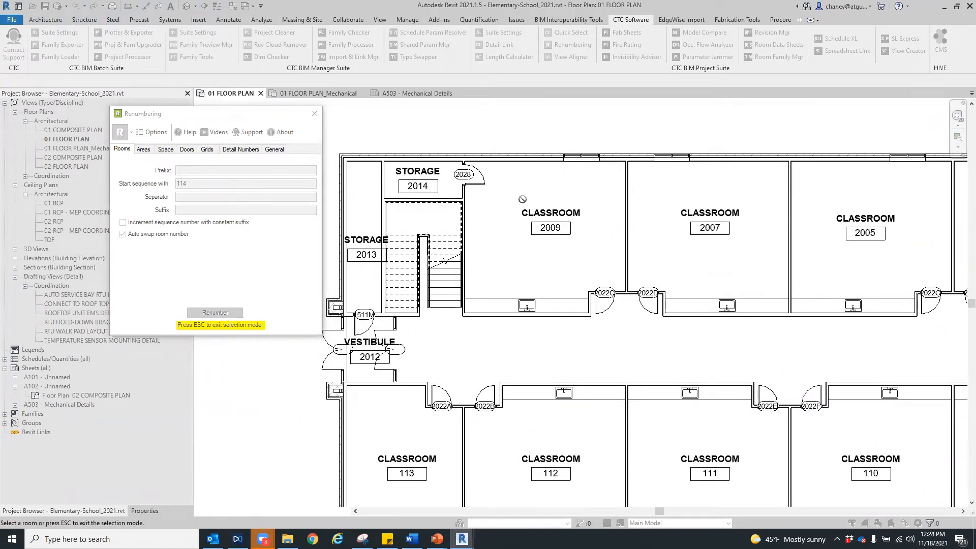
{"action": "left_click", "coordinate": [538, 242]}
{"action": "middle_click_drag", "start_coordinate": [645, 249], "coordinate": [481, 253]}
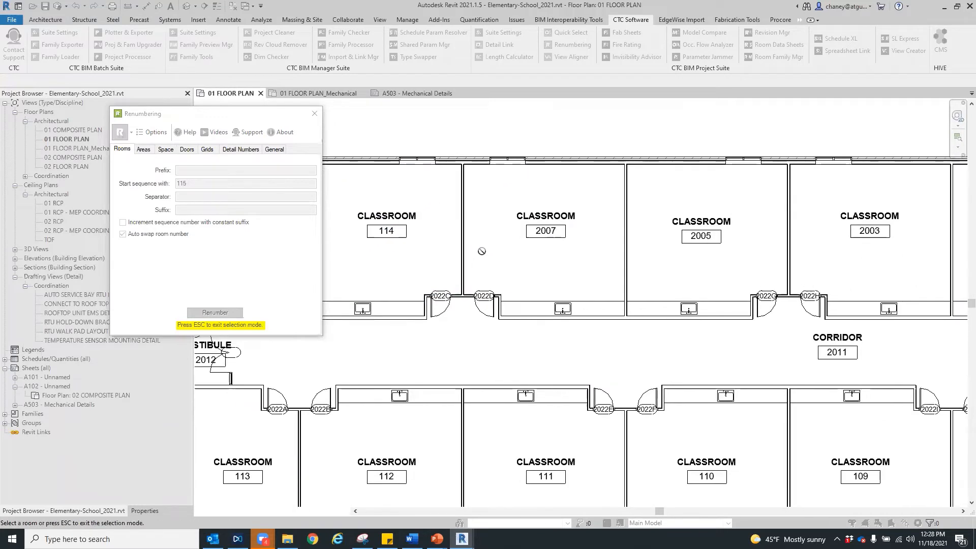
{"action": "left_click", "coordinate": [523, 262]}
{"action": "left_click", "coordinate": [666, 272]}
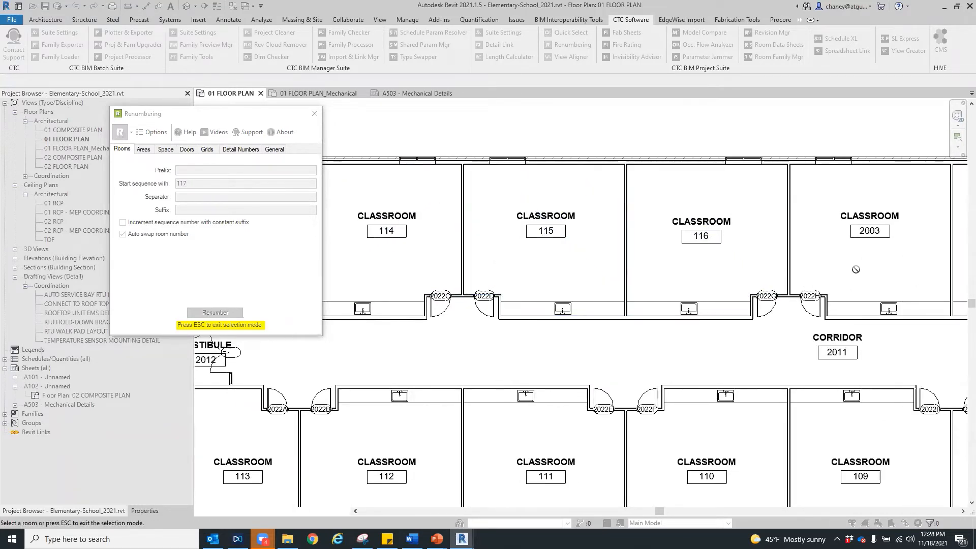
{"action": "left_click", "coordinate": [829, 255]}
{"action": "middle_click_drag", "start_coordinate": [829, 256], "coordinate": [470, 267]}
{"action": "left_click", "coordinate": [639, 281]}
{"action": "left_click", "coordinate": [804, 259]}
{"action": "scroll", "coordinate": [804, 259], "scroll_direction": "down", "scroll_amount": 3}
{"action": "scroll", "coordinate": [564, 297], "scroll_direction": "up", "scroll_amount": 5}
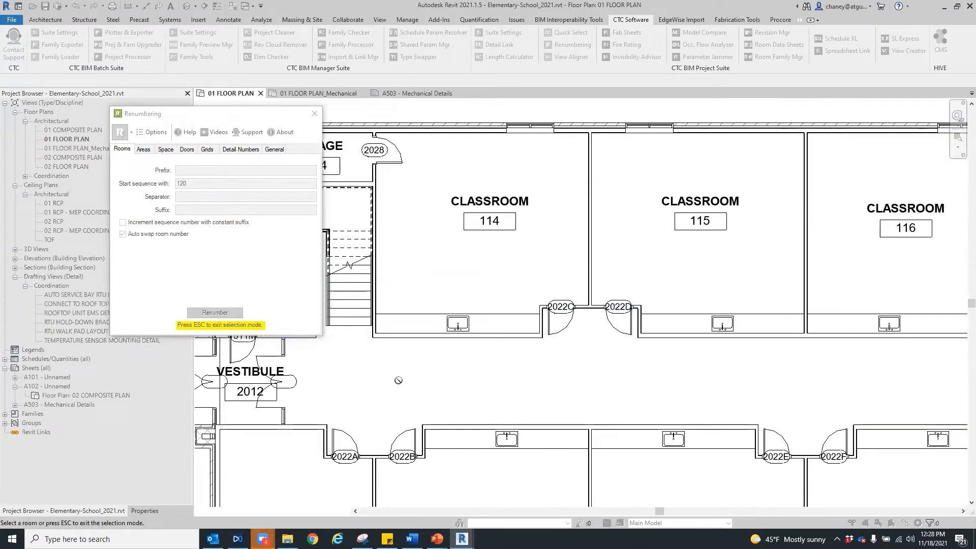
{"action": "key", "text": "Escape"}
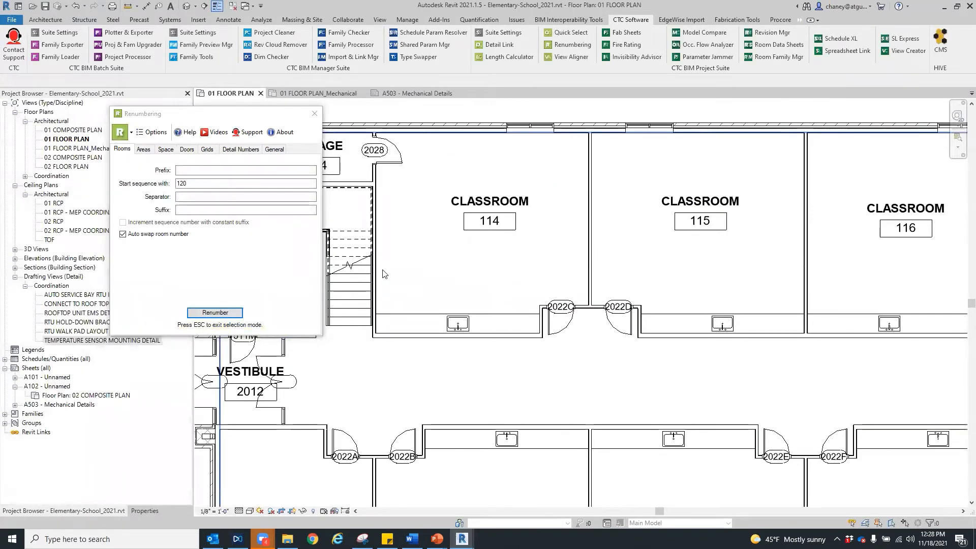
Step: Return to the entrance vestibule and open the door renumbering settings
{"action": "scroll", "coordinate": [520, 249], "scroll_direction": "down", "scroll_amount": 3}
{"action": "middle_click_drag", "start_coordinate": [886, 446], "coordinate": [641, 431]}
{"action": "middle_click_drag", "start_coordinate": [922, 224], "coordinate": [593, 147]}
{"action": "scroll", "coordinate": [664, 333], "scroll_direction": "up", "scroll_amount": 1}
{"action": "middle_click_drag", "start_coordinate": [666, 329], "coordinate": [602, 311]}
{"action": "scroll", "coordinate": [590, 369], "scroll_direction": "down", "scroll_amount": 2}
{"action": "scroll", "coordinate": [571, 412], "scroll_direction": "up", "scroll_amount": 3}
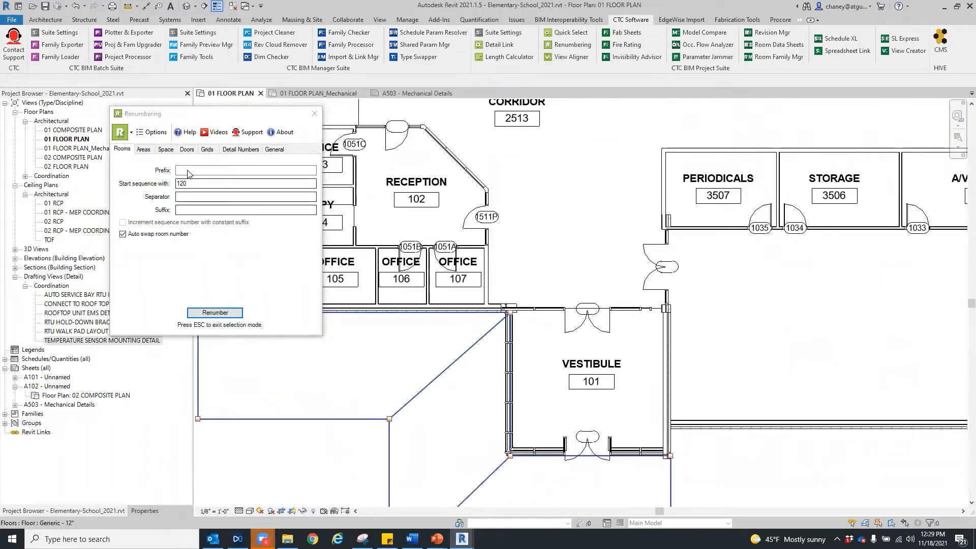
{"action": "left_click", "coordinate": [186, 149]}
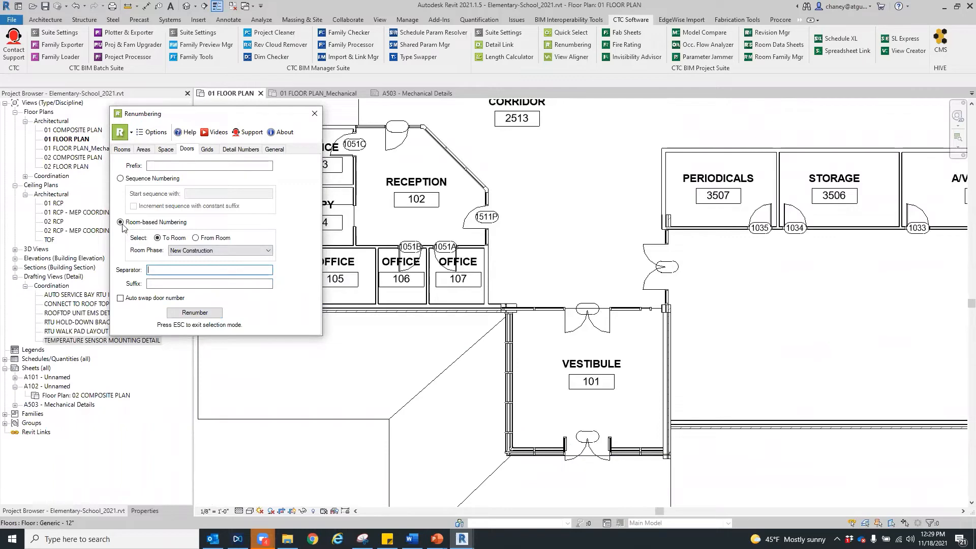
Step: Flip the facing of door 2028 beside classroom 114 so that it swings into the storage room
{"action": "middle_click_drag", "start_coordinate": [432, 400], "coordinate": [505, 407]}
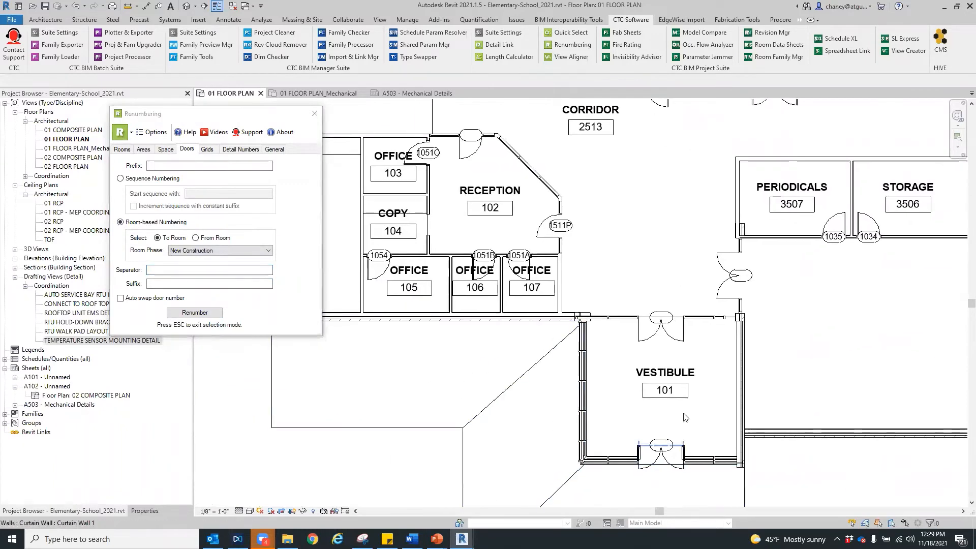
{"action": "middle_click_drag", "start_coordinate": [397, 410], "coordinate": [435, 410]}
{"action": "middle_click_drag", "start_coordinate": [451, 363], "coordinate": [882, 452]}
{"action": "scroll", "coordinate": [422, 342], "scroll_direction": "down", "scroll_amount": 1}
{"action": "middle_click_drag", "start_coordinate": [423, 342], "coordinate": [776, 456]}
{"action": "scroll", "coordinate": [481, 264], "scroll_direction": "up", "scroll_amount": 2}
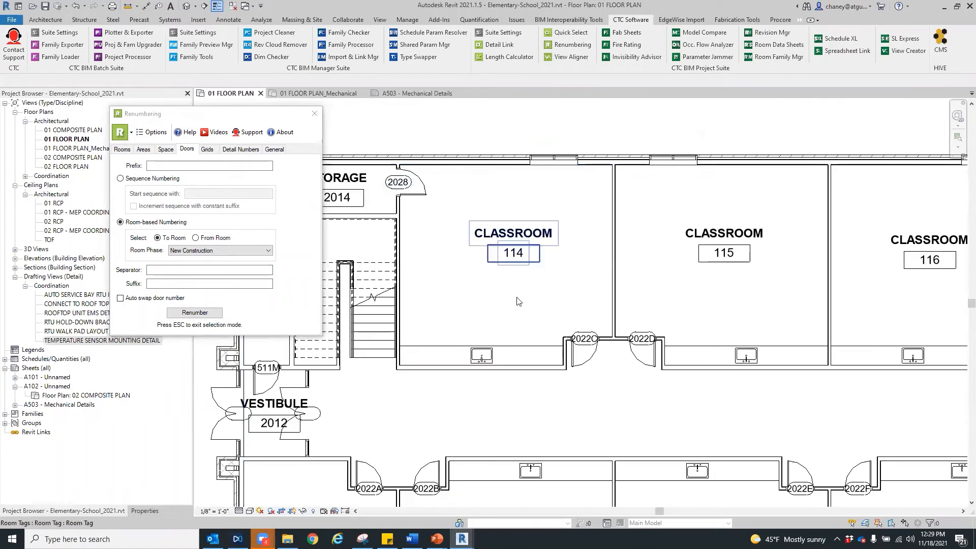
{"action": "left_click", "coordinate": [396, 283]}
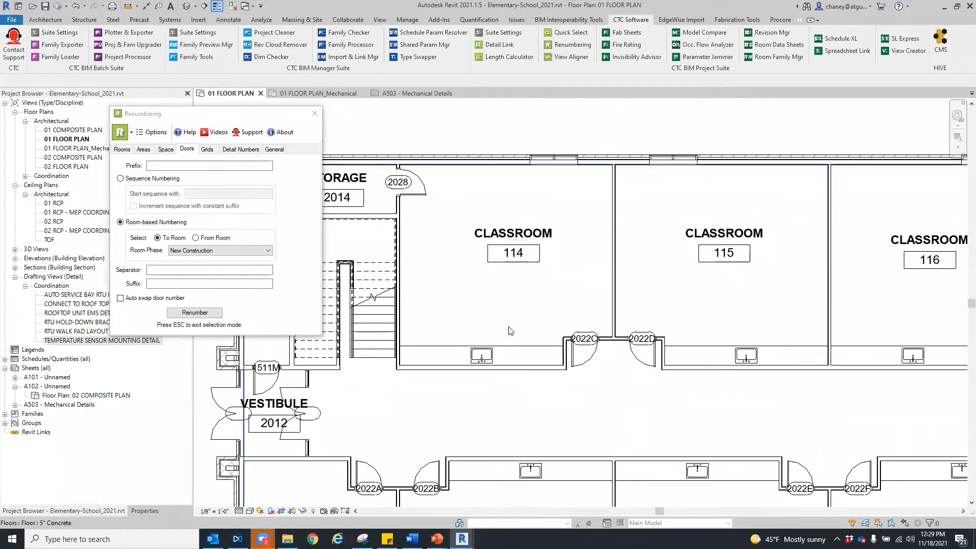
{"action": "left_click", "coordinate": [397, 181]}
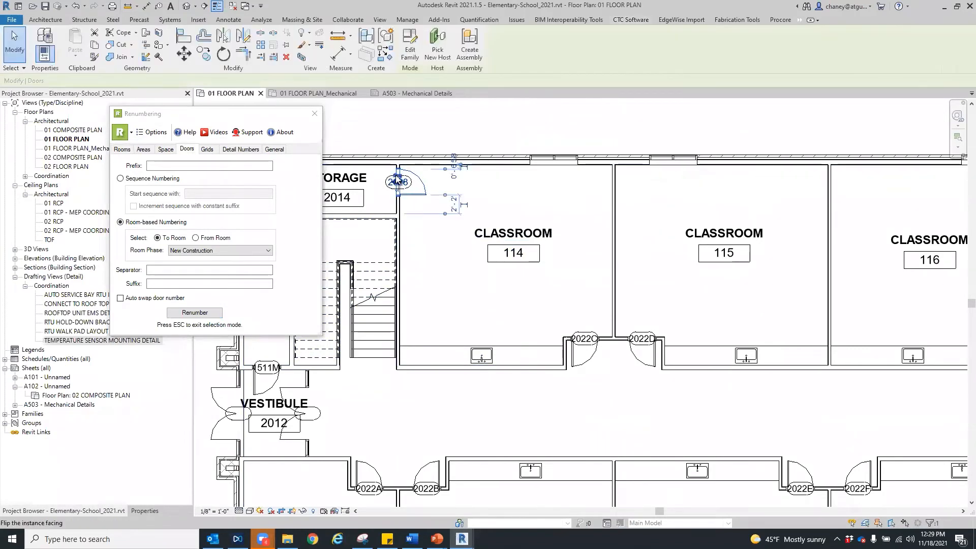
{"action": "key", "text": "Escape"}
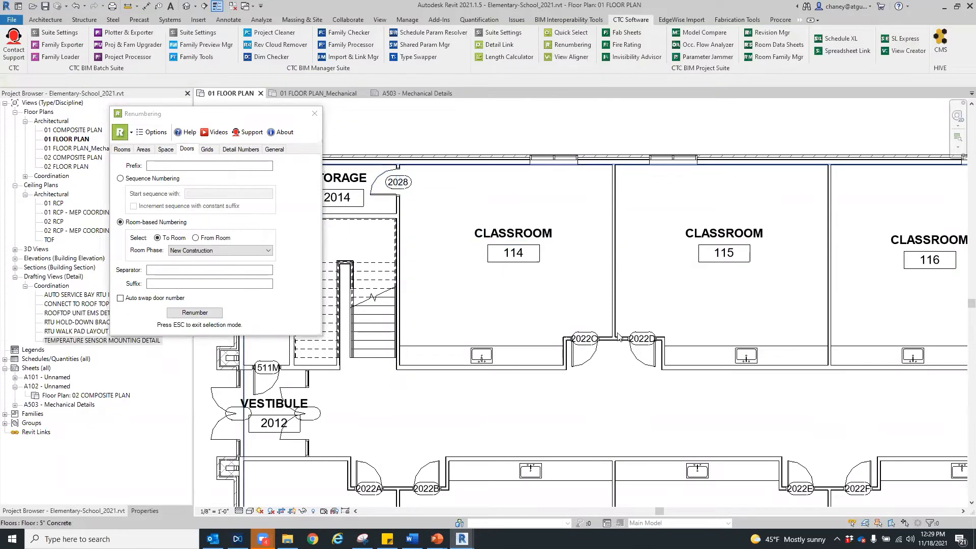
Step: Examine the doors and rooms from the far storage rooms back to the entrance vestibule and library
{"action": "middle_click_drag", "start_coordinate": [498, 343], "coordinate": [604, 397]}
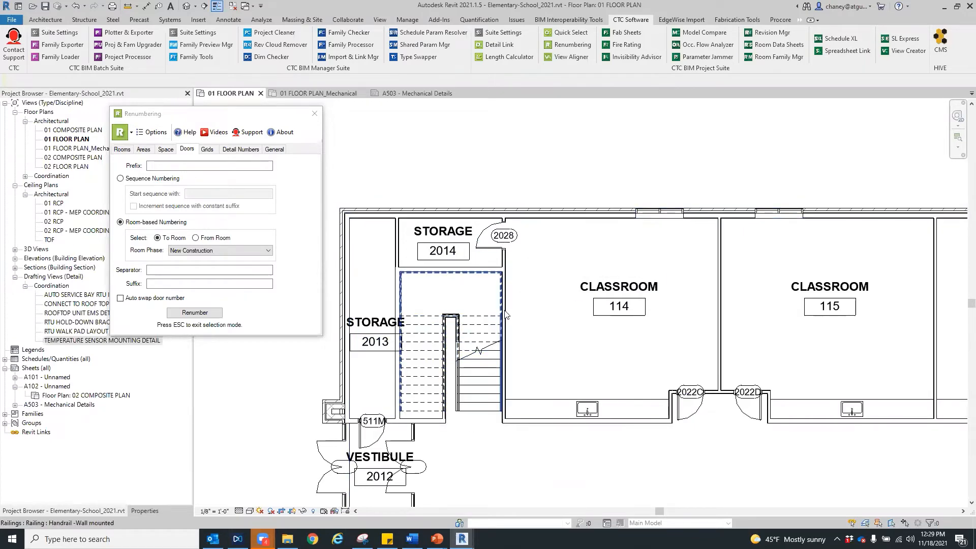
{"action": "scroll", "coordinate": [515, 304], "scroll_direction": "down", "scroll_amount": 3}
{"action": "middle_click_drag", "start_coordinate": [515, 305], "coordinate": [376, 229]}
{"action": "middle_click_drag", "start_coordinate": [582, 402], "coordinate": [264, 363]}
{"action": "middle_click_drag", "start_coordinate": [886, 392], "coordinate": [586, 305]}
{"action": "scroll", "coordinate": [587, 412], "scroll_direction": "up", "scroll_amount": 1}
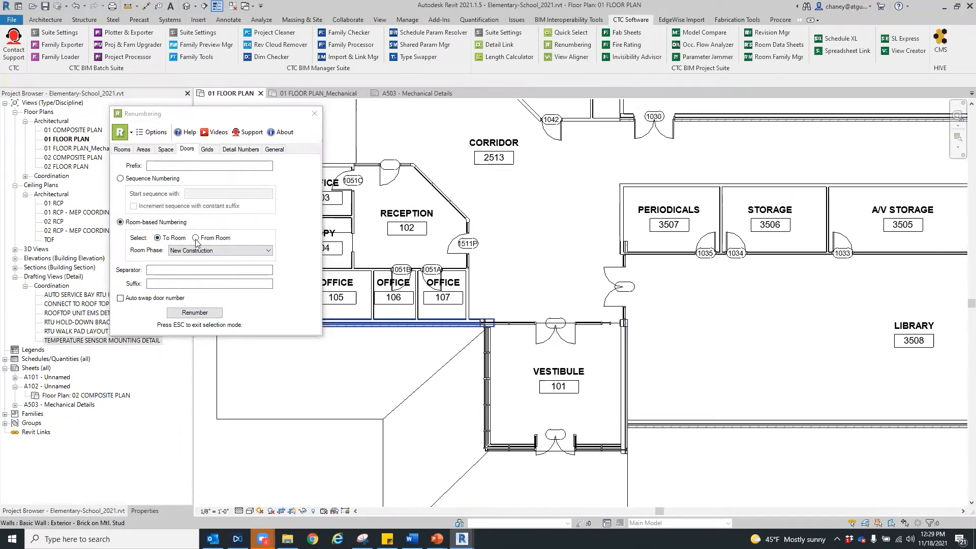
{"action": "scroll", "coordinate": [482, 336], "scroll_direction": "down", "scroll_amount": 4}
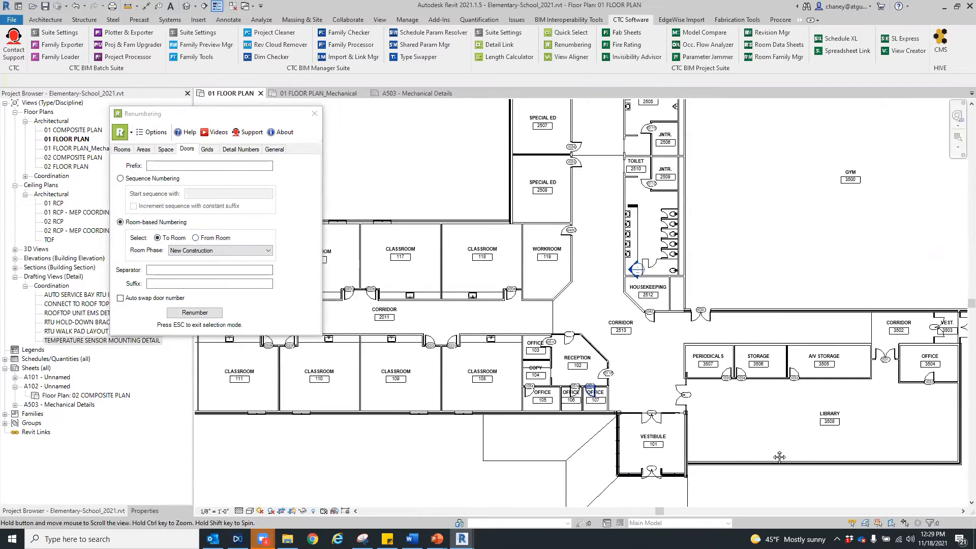
{"action": "middle_click_drag", "start_coordinate": [482, 337], "coordinate": [450, 327]}
{"action": "scroll", "coordinate": [540, 424], "scroll_direction": "up", "scroll_amount": 2}
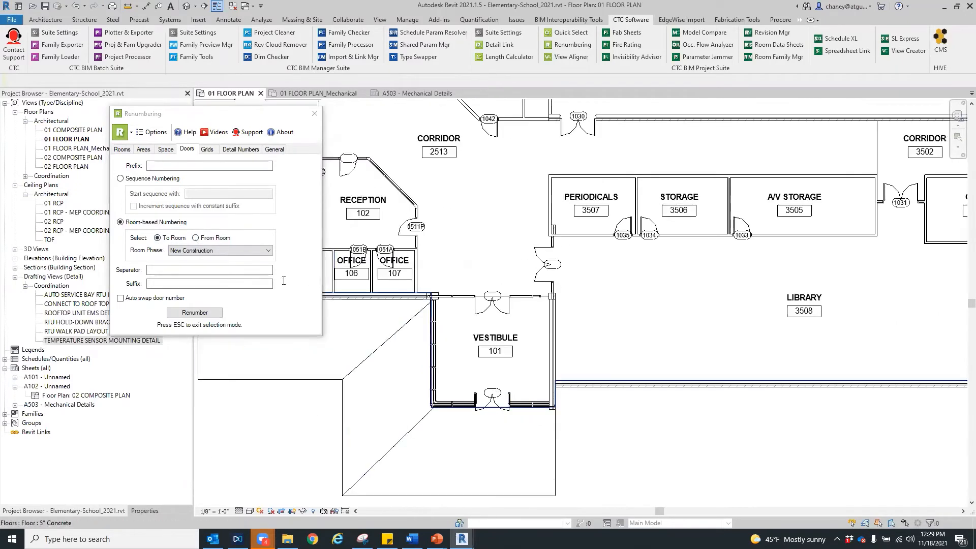
Step: Set room-based door numbering to From Room and renumber the entrance vestibule's outer and inner double doors as 101A and 101B
{"action": "left_click", "coordinate": [198, 240]}
{"action": "left_click", "coordinate": [195, 238]}
{"action": "left_click", "coordinate": [194, 313]}
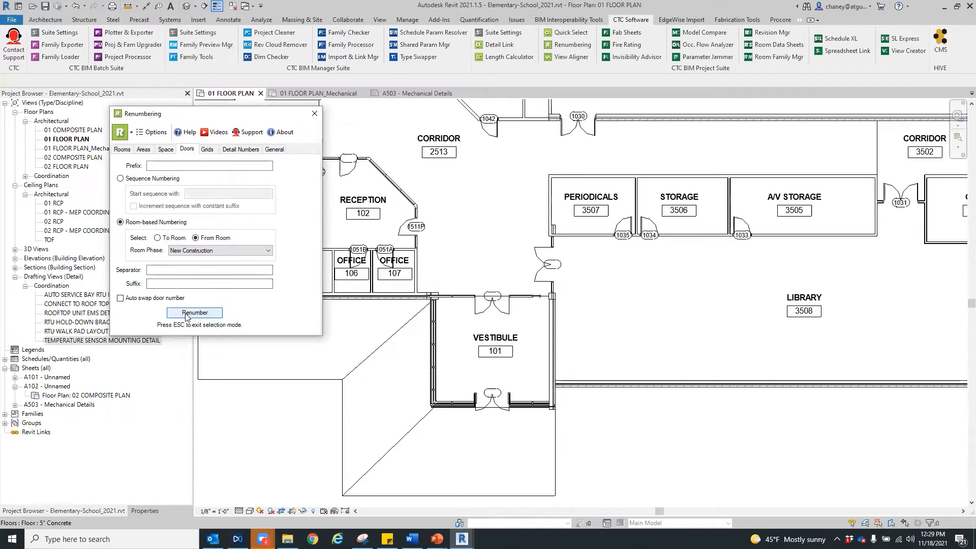
{"action": "scroll", "coordinate": [471, 447], "scroll_direction": "up", "scroll_amount": 2}
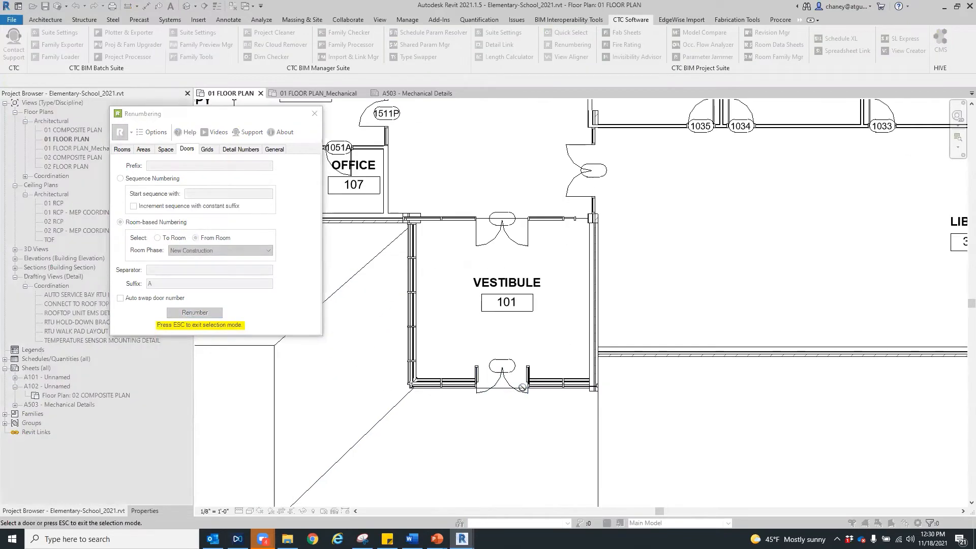
{"action": "left_click", "coordinate": [508, 391]}
{"action": "middle_click_drag", "start_coordinate": [554, 314], "coordinate": [590, 431]}
{"action": "left_click", "coordinate": [549, 361]}
{"action": "middle_click_drag", "start_coordinate": [499, 381], "coordinate": [506, 341]}
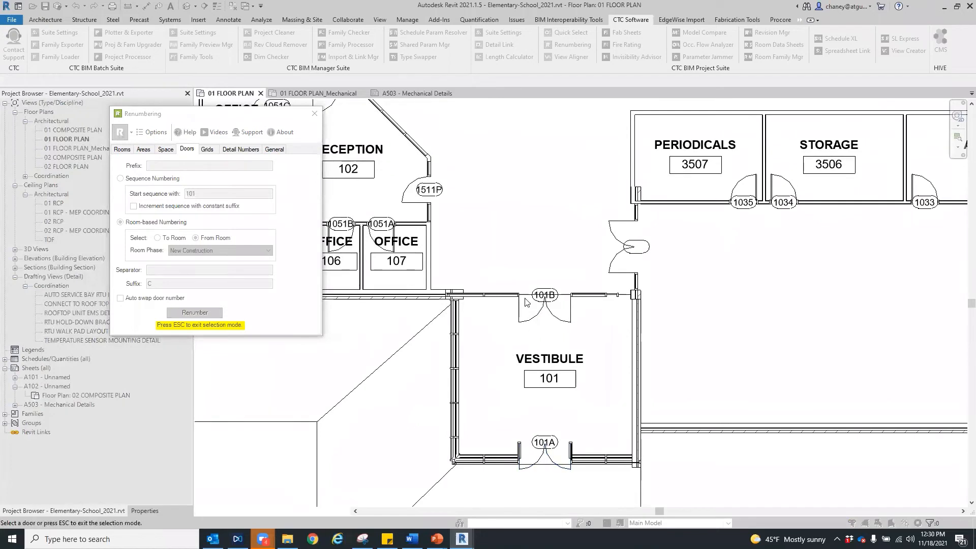
Step: Renumber the reception's corridor-side door as 2513 and the adjoining office and copy area doors as 103, 104, 106 and 107
{"action": "middle_click_drag", "start_coordinate": [534, 392], "coordinate": [702, 498]}
{"action": "scroll", "coordinate": [587, 291], "scroll_direction": "up", "scroll_amount": 3}
{"action": "left_click", "coordinate": [580, 321]}
{"action": "middle_click_drag", "start_coordinate": [579, 321], "coordinate": [650, 396]}
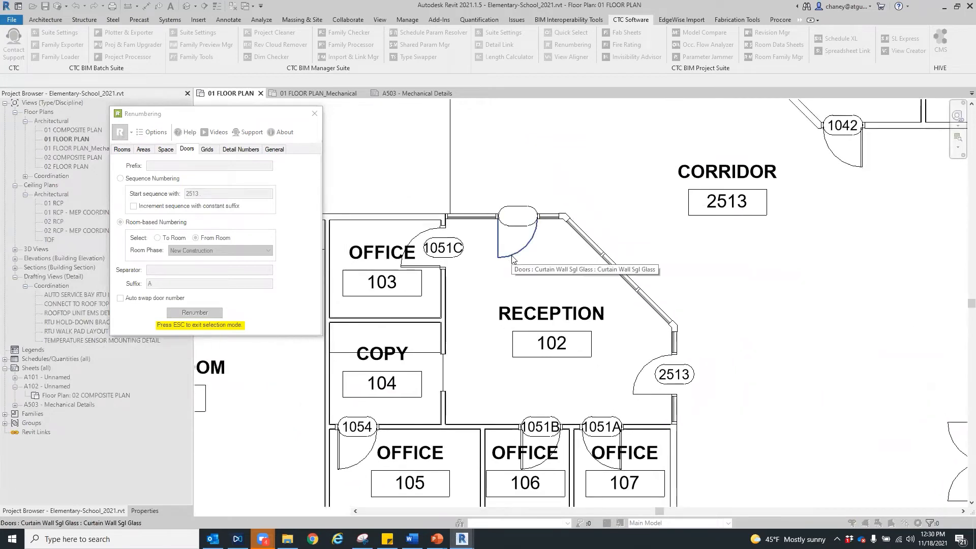
{"action": "left_click", "coordinate": [443, 247]}
{"action": "middle_click_drag", "start_coordinate": [497, 387], "coordinate": [513, 323]}
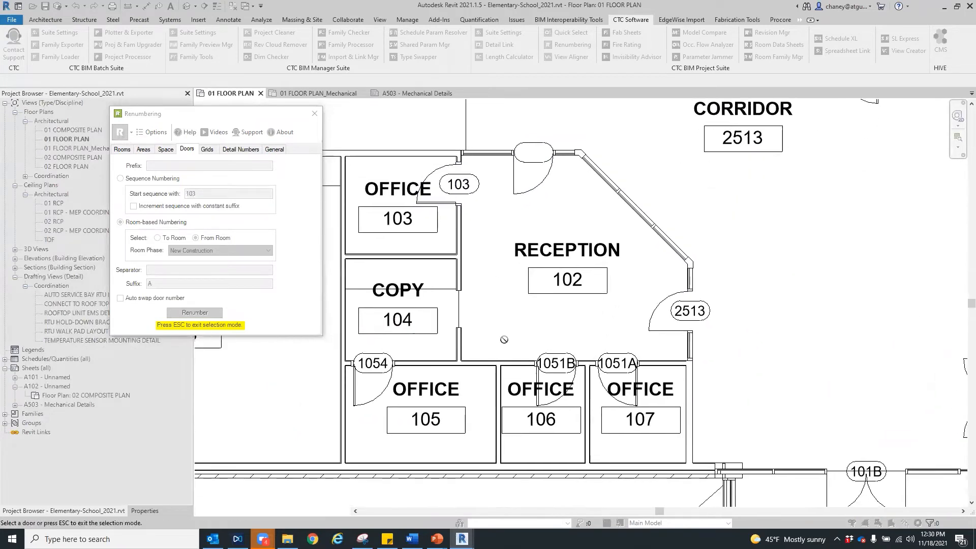
{"action": "left_click", "coordinate": [383, 390]}
{"action": "middle_click_drag", "start_coordinate": [478, 396], "coordinate": [482, 322]}
{"action": "left_click", "coordinate": [542, 310]}
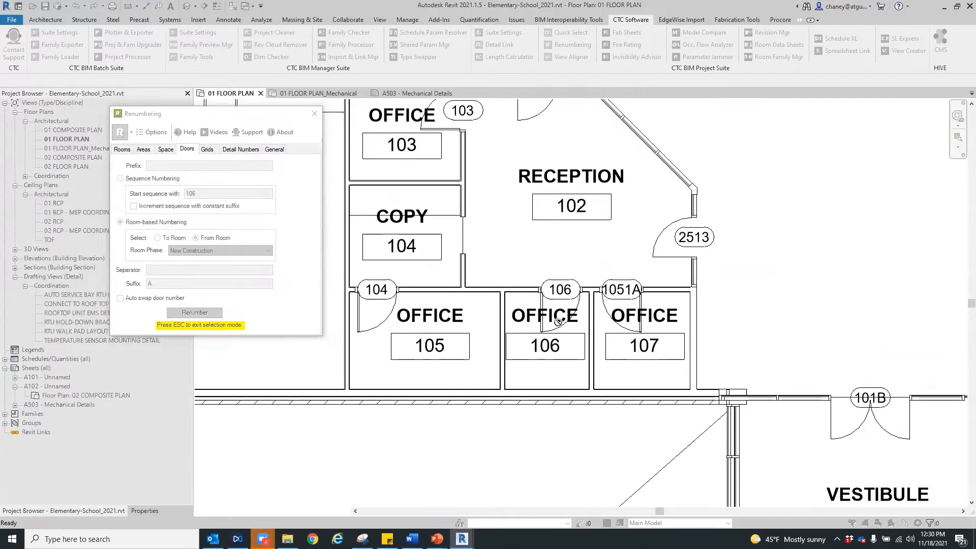
{"action": "left_click", "coordinate": [612, 318]}
Step: Renumber the doors of the six classrooms below corridor 2011 as 108 to 113, working away from the offices
{"action": "scroll", "coordinate": [567, 269], "scroll_direction": "down", "scroll_amount": 3}
{"action": "middle_click_drag", "start_coordinate": [543, 227], "coordinate": [662, 419]}
{"action": "middle_click_drag", "start_coordinate": [520, 405], "coordinate": [636, 336]}
{"action": "left_click", "coordinate": [509, 289]}
{"action": "left_click", "coordinate": [465, 297]}
{"action": "middle_click_drag", "start_coordinate": [625, 401], "coordinate": [867, 451]}
{"action": "left_click", "coordinate": [376, 342]}
{"action": "middle_click_drag", "start_coordinate": [326, 355], "coordinate": [471, 363]}
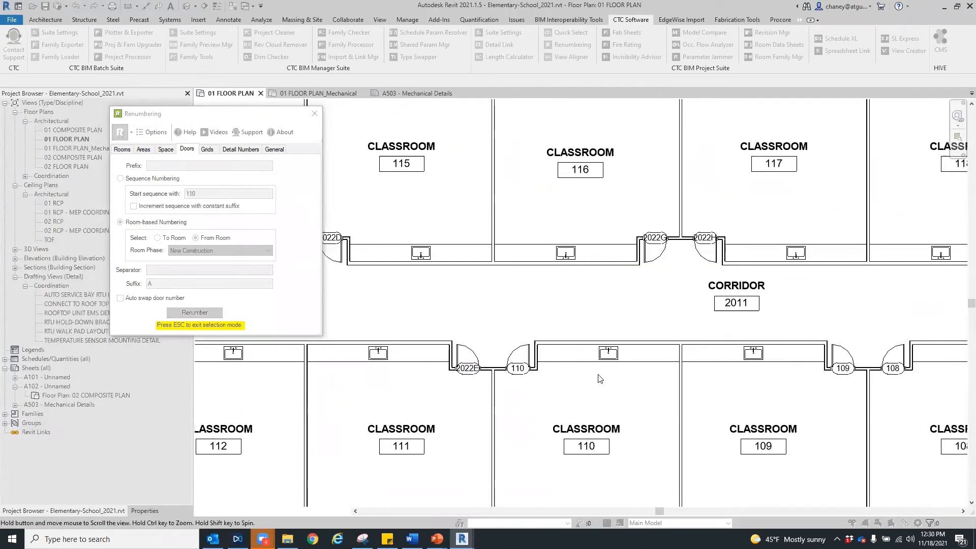
{"action": "left_click", "coordinate": [470, 364]}
{"action": "middle_click_drag", "start_coordinate": [203, 371], "coordinate": [440, 386]}
{"action": "left_click", "coordinate": [422, 369]}
{"action": "left_click", "coordinate": [373, 368]}
Step: Renumber classroom 114's corridor door as 114A and its storage door as 114B, and end door renumbering
{"action": "middle_click_drag", "start_coordinate": [498, 318], "coordinate": [492, 494]}
{"action": "left_click", "coordinate": [556, 442]}
{"action": "left_click", "coordinate": [381, 300]}
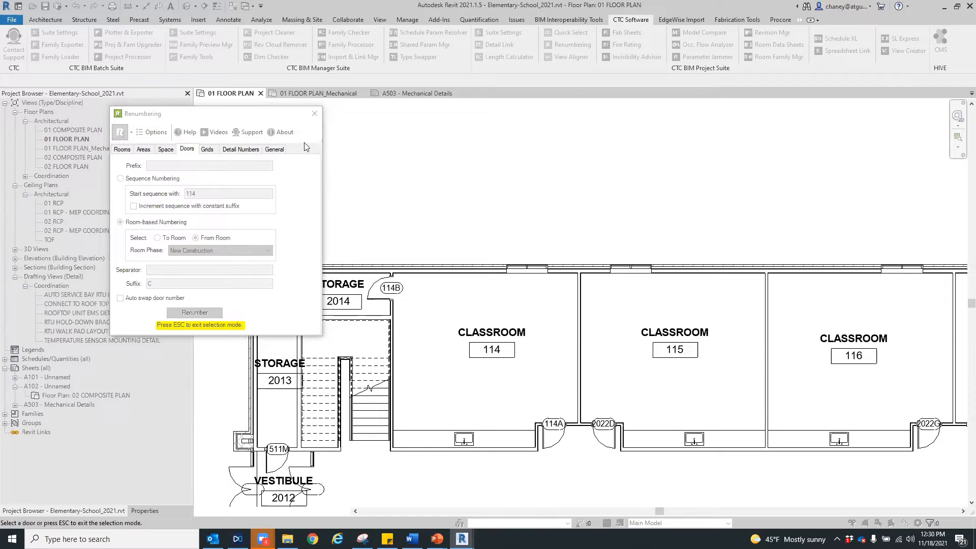
{"action": "middle_click_drag", "start_coordinate": [444, 341], "coordinate": [431, 284]}
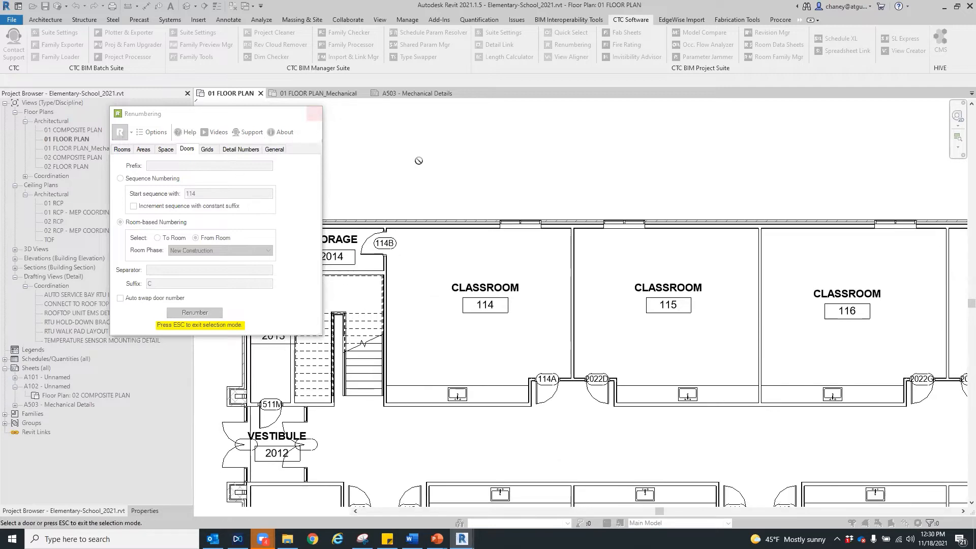
{"action": "middle_click_drag", "start_coordinate": [727, 347], "coordinate": [600, 343]}
{"action": "middle_click_drag", "start_coordinate": [678, 348], "coordinate": [559, 330]}
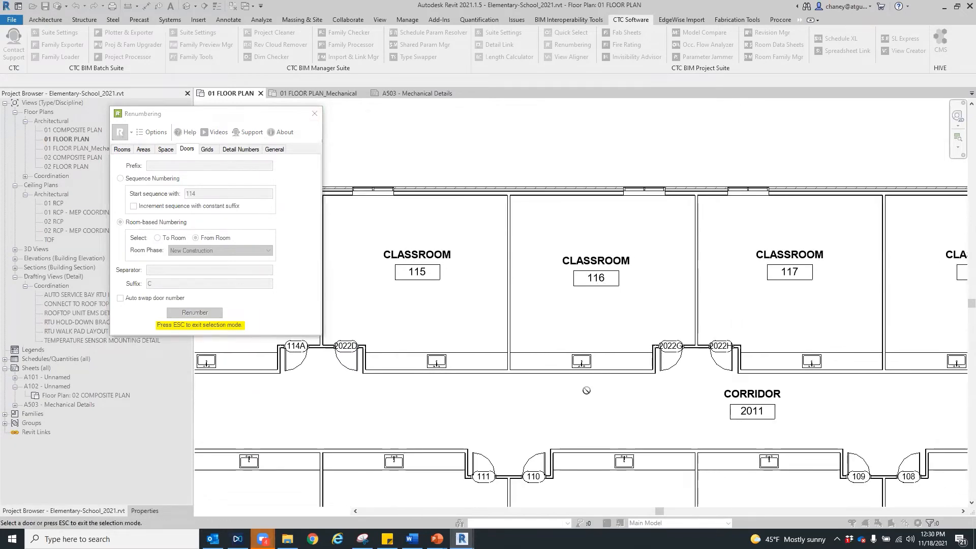
{"action": "key", "text": "Escape"}
Step: Open the general renumbering settings for the Mark parameter of any family instance
{"action": "middle_click_drag", "start_coordinate": [472, 396], "coordinate": [511, 380]}
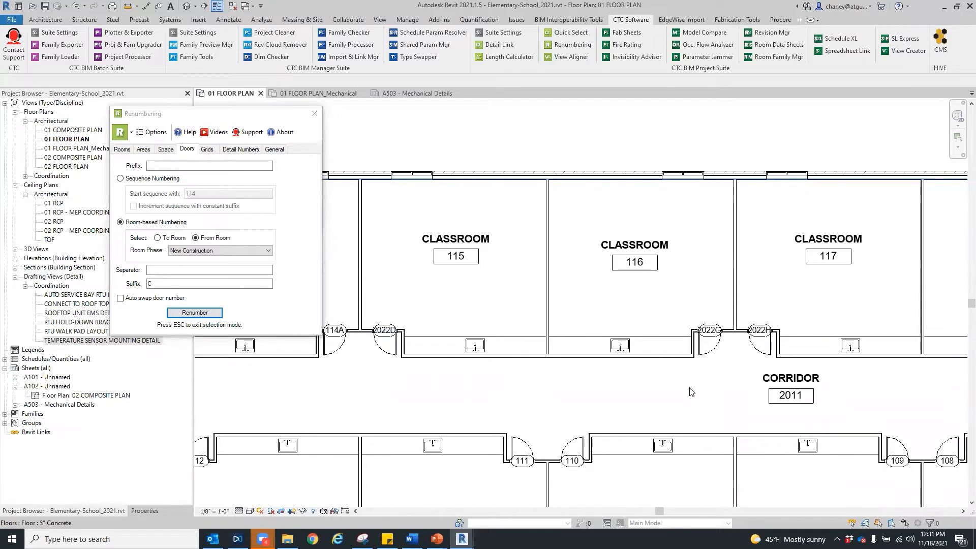
{"action": "middle_click_drag", "start_coordinate": [429, 398], "coordinate": [492, 414]}
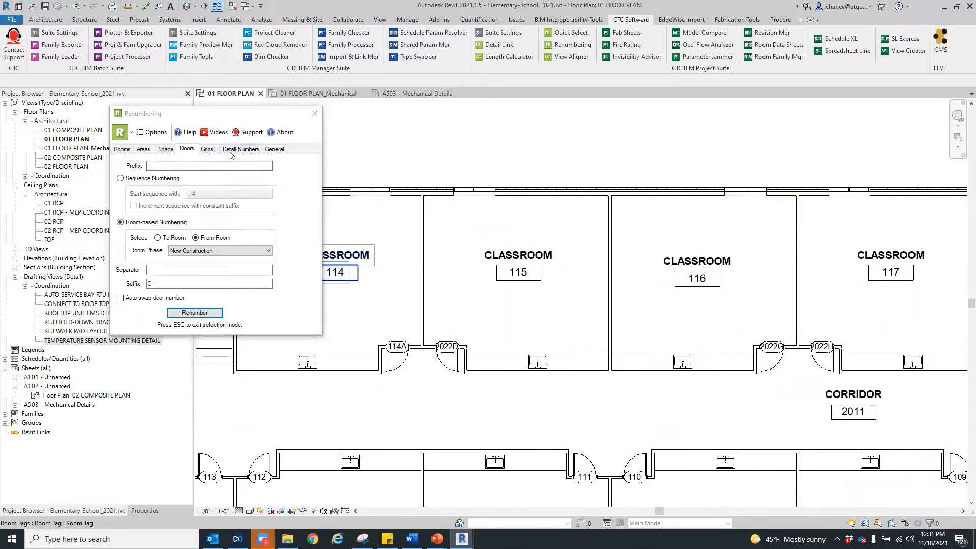
{"action": "left_click", "coordinate": [274, 149]}
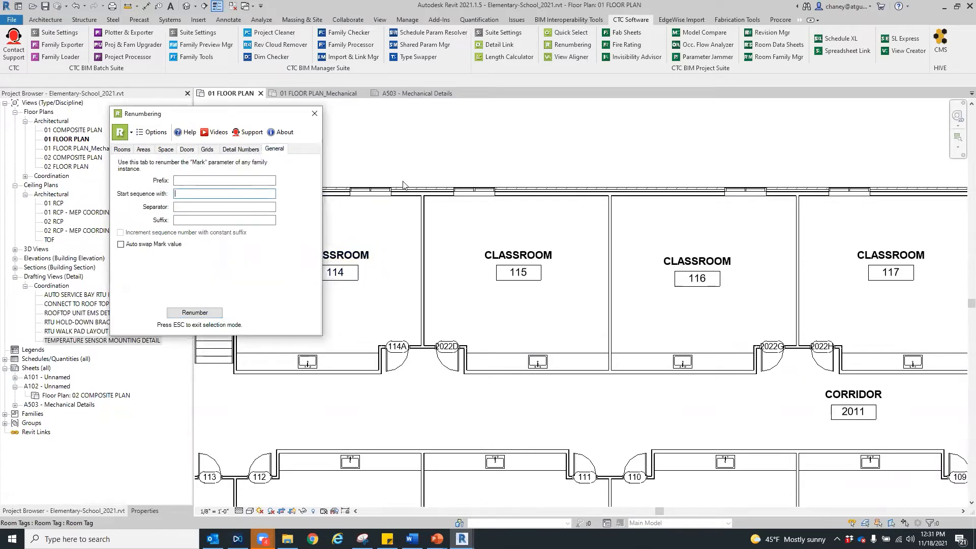
Step: Examine the room and door numbers along corridor 2011, from the reception area to vestibule 2012
{"action": "scroll", "coordinate": [518, 342], "scroll_direction": "down", "scroll_amount": 4}
{"action": "scroll", "coordinate": [610, 320], "scroll_direction": "up", "scroll_amount": 1}
{"action": "middle_click_drag", "start_coordinate": [609, 319], "coordinate": [606, 315]}
{"action": "middle_click_drag", "start_coordinate": [537, 360], "coordinate": [524, 329]}
{"action": "scroll", "coordinate": [564, 333], "scroll_direction": "down", "scroll_amount": 1}
{"action": "middle_click_drag", "start_coordinate": [725, 340], "coordinate": [585, 351]}
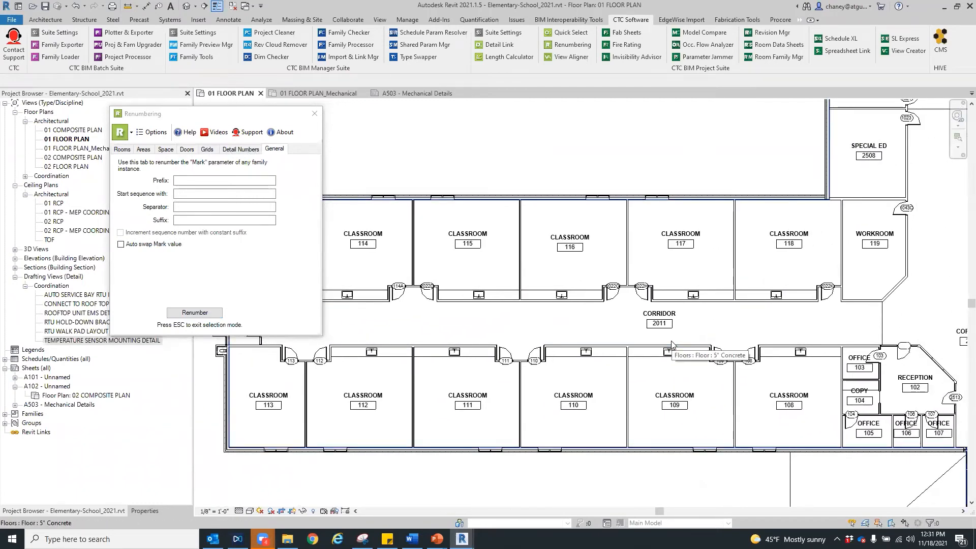
{"action": "scroll", "coordinate": [743, 351], "scroll_direction": "up", "scroll_amount": 3}
{"action": "middle_click_drag", "start_coordinate": [798, 354], "coordinate": [554, 306]}
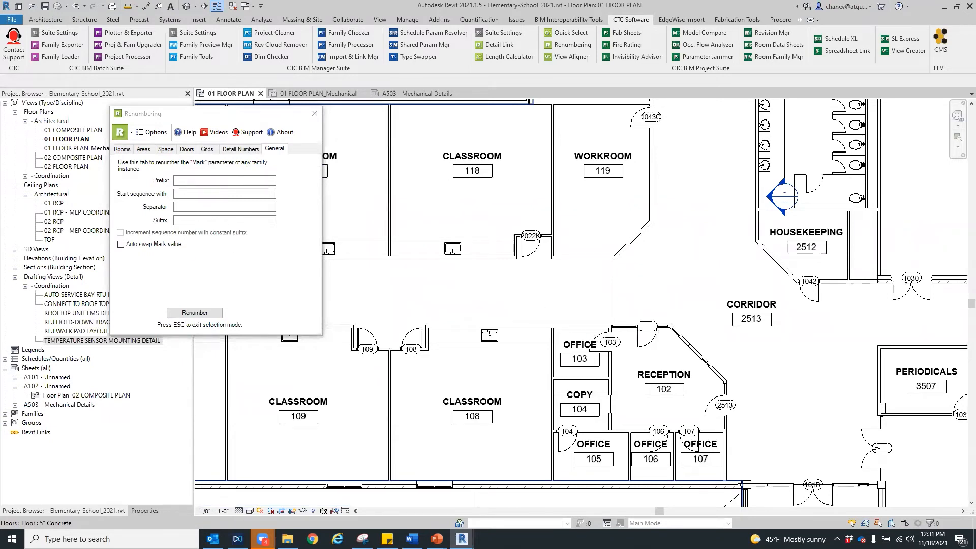
{"action": "middle_click_drag", "start_coordinate": [323, 332], "coordinate": [469, 326]}
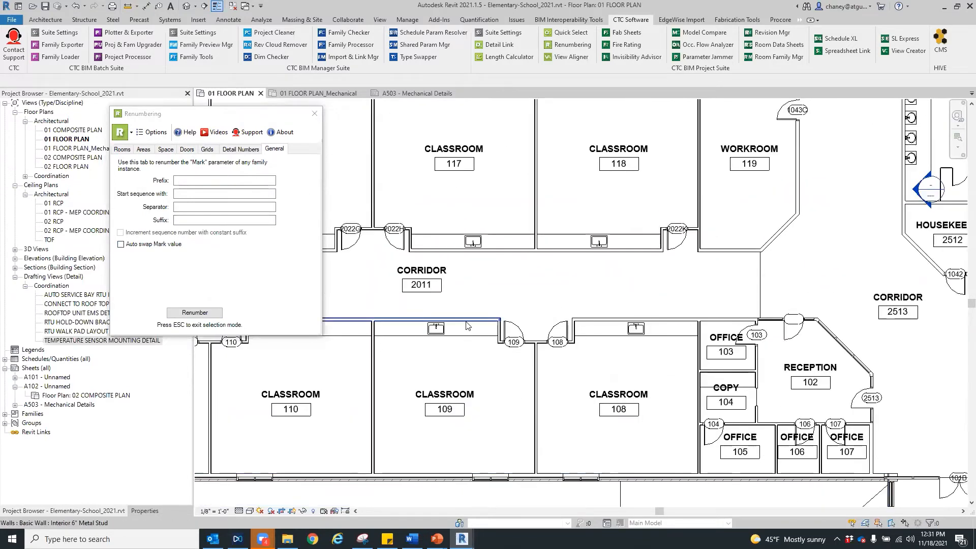
{"action": "scroll", "coordinate": [511, 292], "scroll_direction": "down", "scroll_amount": 2}
{"action": "middle_click_drag", "start_coordinate": [512, 293], "coordinate": [589, 310]}
{"action": "scroll", "coordinate": [429, 327], "scroll_direction": "up", "scroll_amount": 2}
{"action": "middle_click_drag", "start_coordinate": [417, 330], "coordinate": [664, 373]}
{"action": "middle_click_drag", "start_coordinate": [500, 381], "coordinate": [669, 355]}
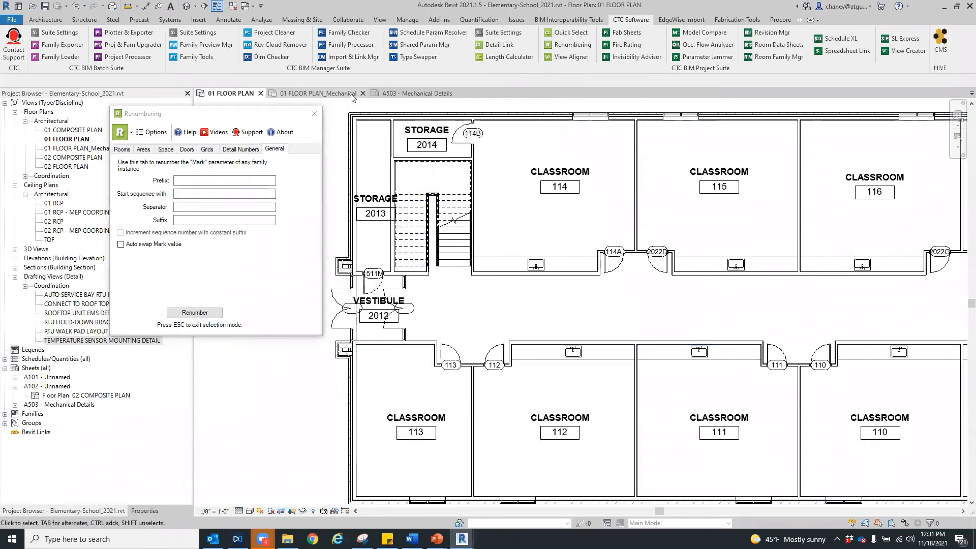
{"action": "middle_click_drag", "start_coordinate": [523, 365], "coordinate": [519, 362]}
Step: Switch to the 01 FLOOR PLAN_Mechanical view and move the Renumbering window clear of the plan
{"action": "left_click", "coordinate": [326, 94]}
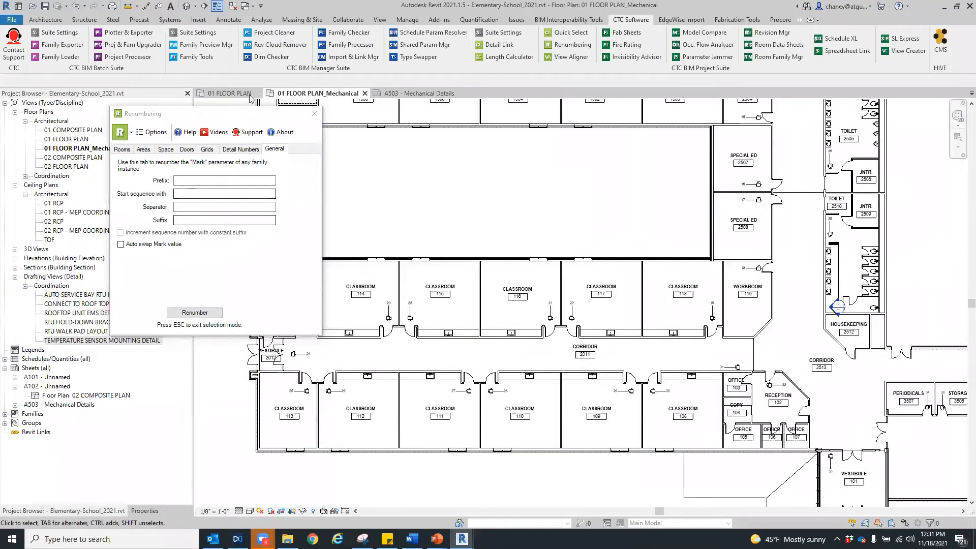
{"action": "left_click", "coordinate": [163, 112]}
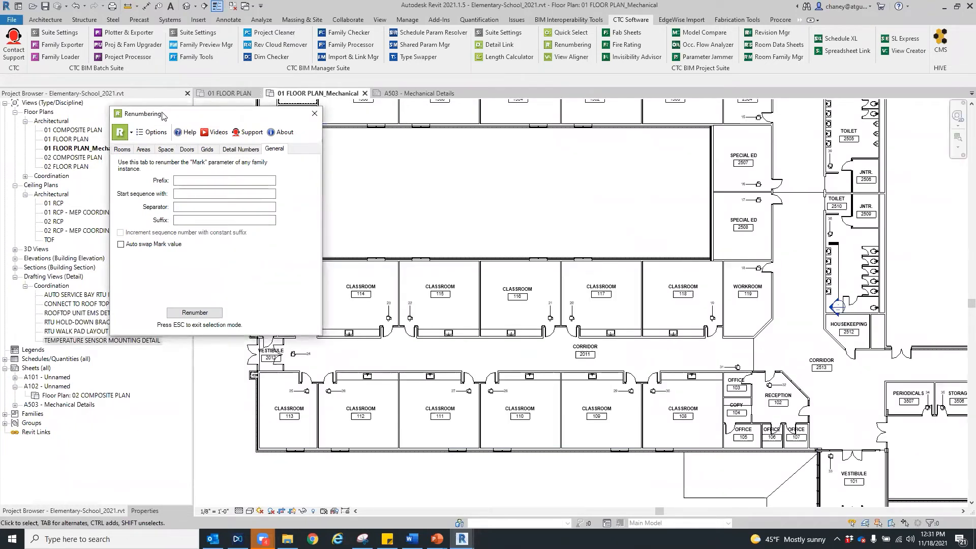
{"action": "left_click_drag", "start_coordinate": [162, 113], "coordinate": [58, 156]}
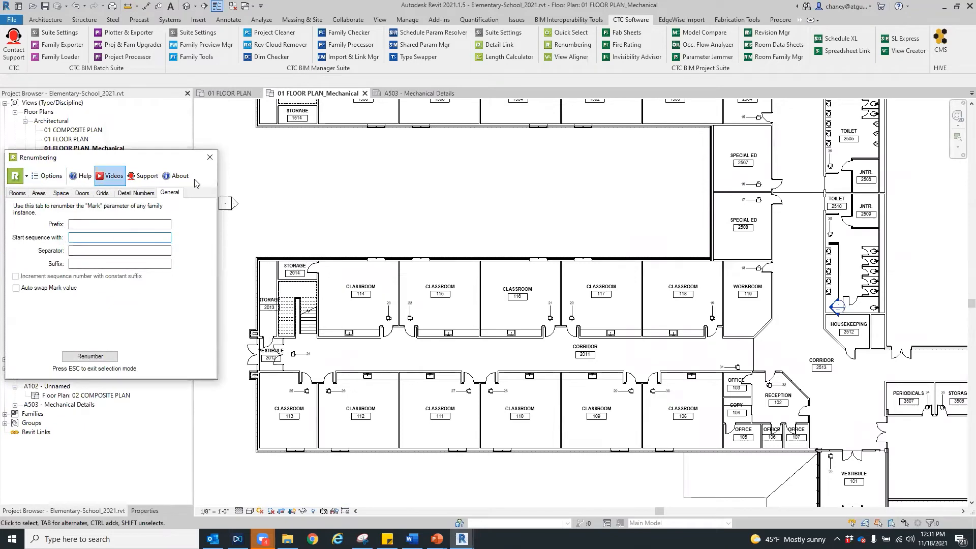
Step: Examine the mechanical equipment tags from the upper classroom wing down to the reception and entrance vestibule
{"action": "middle_click_drag", "start_coordinate": [510, 274], "coordinate": [472, 493]}
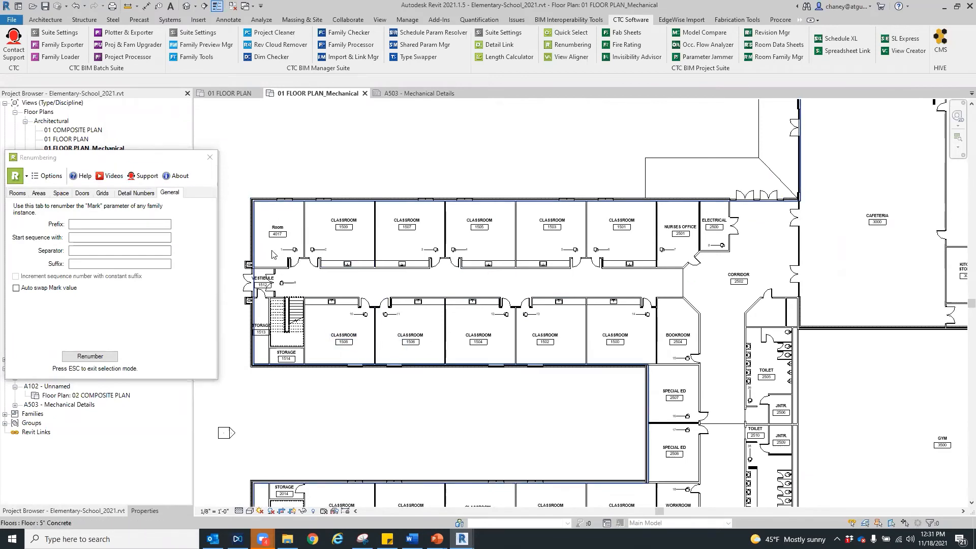
{"action": "scroll", "coordinate": [271, 254], "scroll_direction": "up", "scroll_amount": 5}
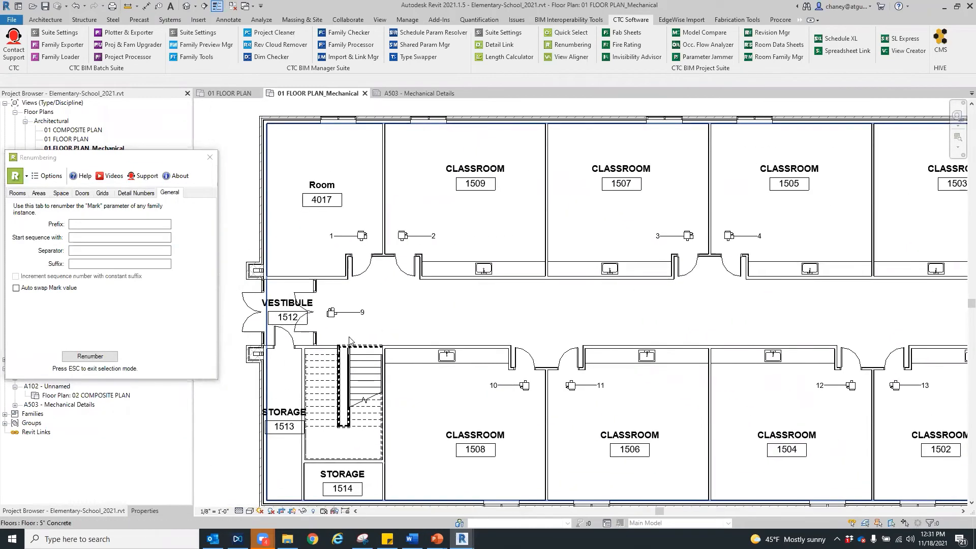
{"action": "scroll", "coordinate": [320, 323], "scroll_direction": "up", "scroll_amount": 1}
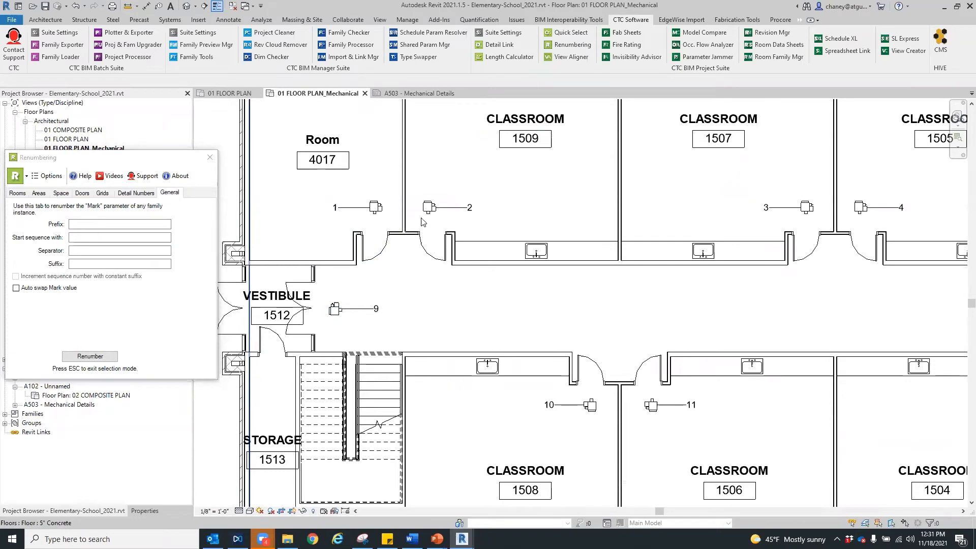
{"action": "middle_click_drag", "start_coordinate": [808, 300], "coordinate": [541, 306]}
{"action": "scroll", "coordinate": [656, 223], "scroll_direction": "down", "scroll_amount": 2}
{"action": "middle_click_drag", "start_coordinate": [938, 486], "coordinate": [657, 343]}
{"action": "scroll", "coordinate": [657, 344], "scroll_direction": "down", "scroll_amount": 2}
{"action": "middle_click_drag", "start_coordinate": [841, 501], "coordinate": [590, 270]}
{"action": "scroll", "coordinate": [590, 274], "scroll_direction": "up", "scroll_amount": 2}
{"action": "scroll", "coordinate": [584, 375], "scroll_direction": "up", "scroll_amount": 1}
{"action": "middle_click_drag", "start_coordinate": [563, 350], "coordinate": [572, 313]}
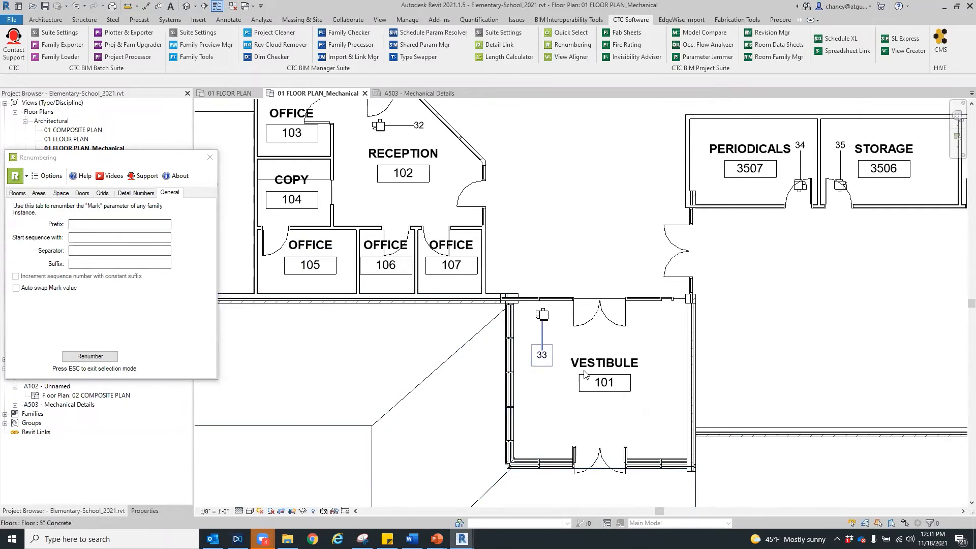
{"action": "middle_click_drag", "start_coordinate": [383, 288], "coordinate": [453, 308]}
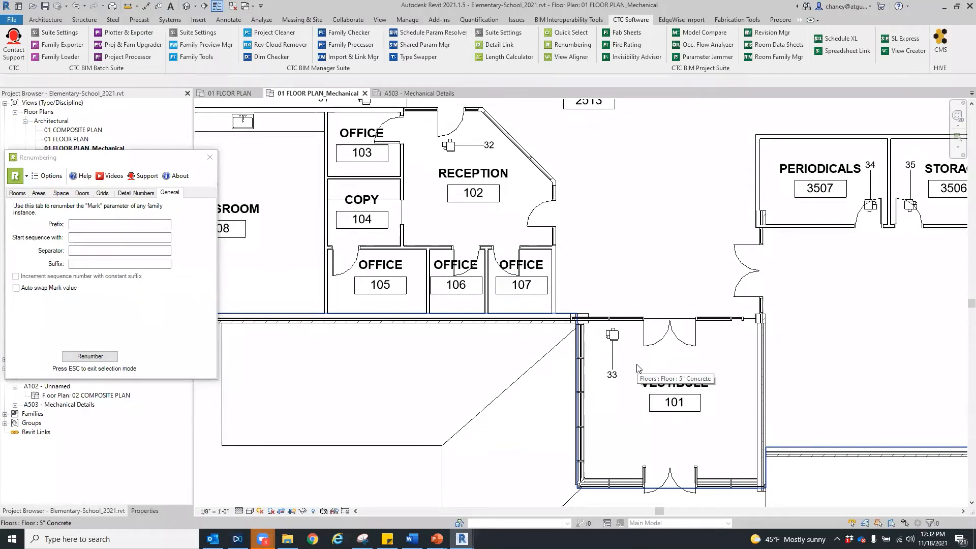
Step: Set the Mark numbering prefix to VAV- and the starting sequence to 101, and enable automatic Mark value swapping
{"action": "left_click", "coordinate": [119, 237]}
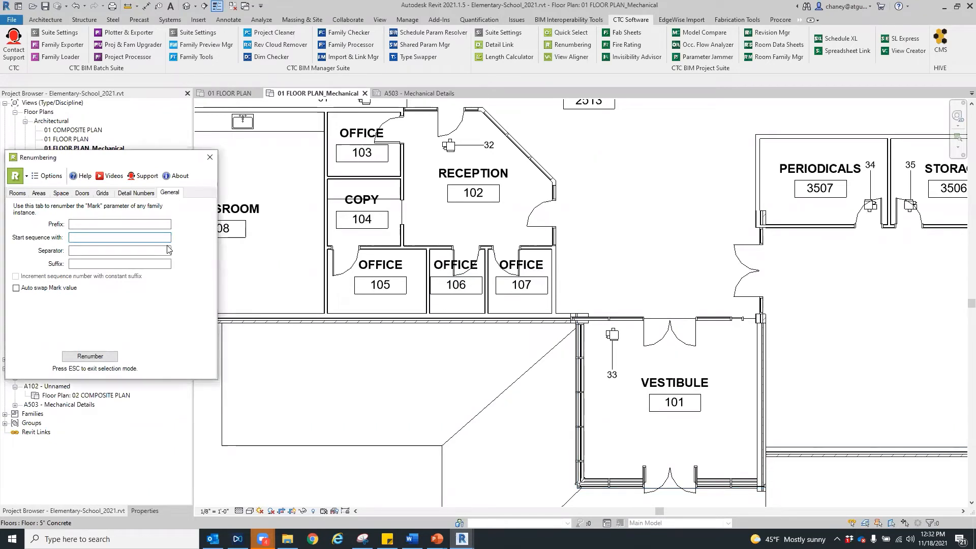
{"action": "type", "text": "101"}
{"action": "left_click", "coordinate": [141, 223]}
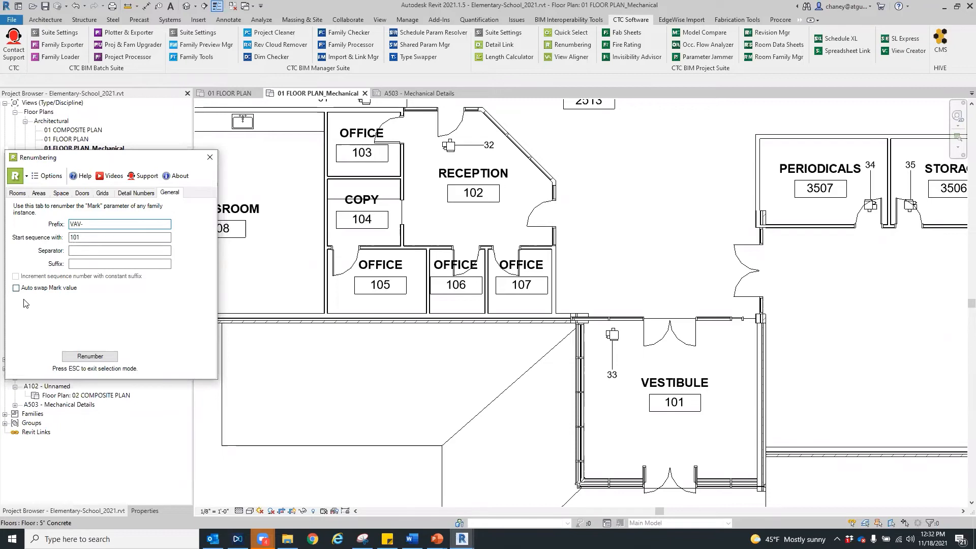
{"action": "left_click", "coordinate": [16, 288]}
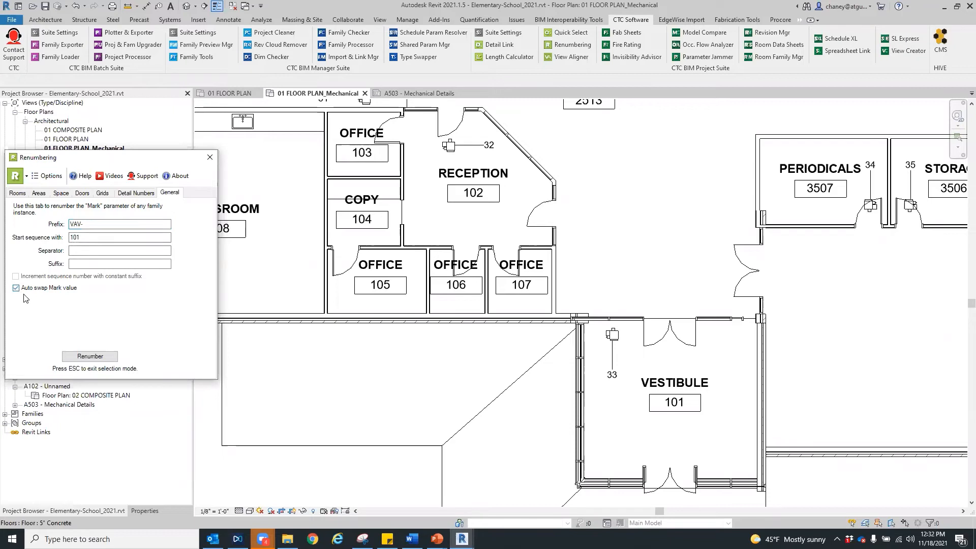
Step: Renumber the mechanical units in the entrance vestibule, reception and classroom 108 as VAV-101 to VAV-103, and end renumbering
{"action": "left_click", "coordinate": [90, 356]}
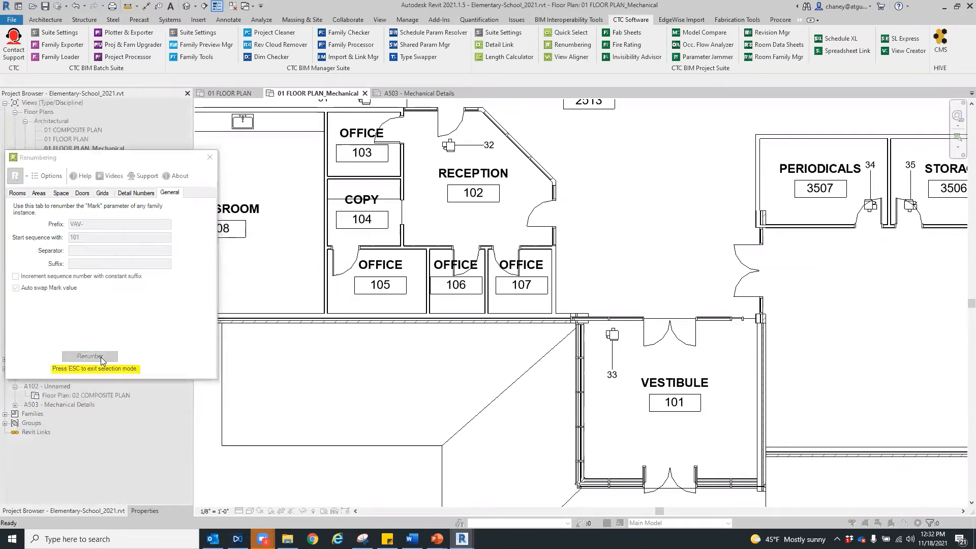
{"action": "left_click", "coordinate": [615, 338]}
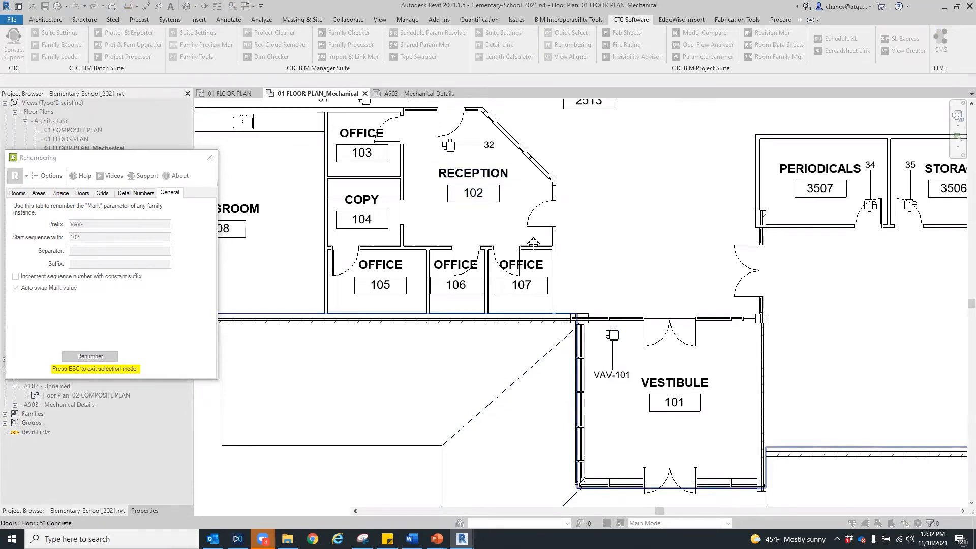
{"action": "middle_click_drag", "start_coordinate": [436, 158], "coordinate": [491, 249]}
{"action": "left_click", "coordinate": [503, 237]}
{"action": "middle_click_drag", "start_coordinate": [570, 251], "coordinate": [793, 260]}
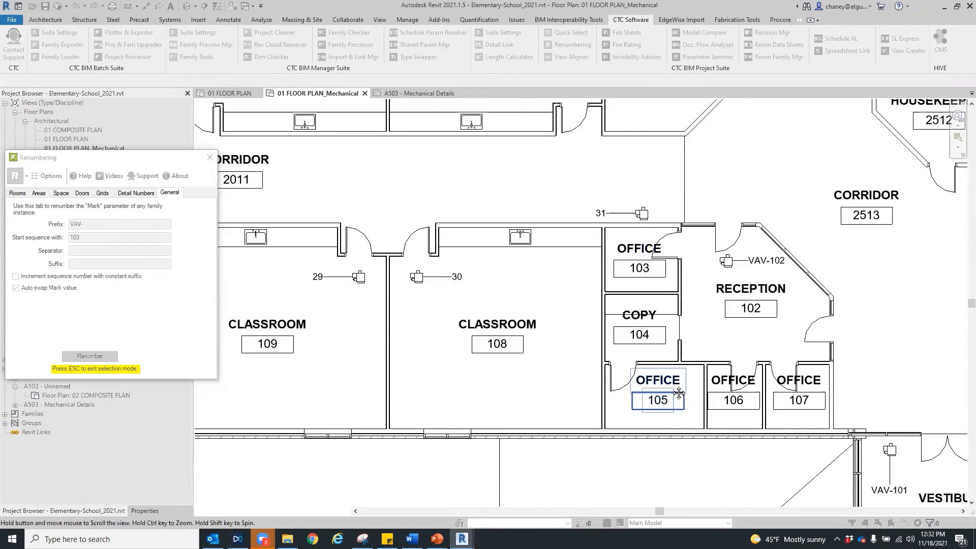
{"action": "middle_click_drag", "start_coordinate": [701, 396], "coordinate": [615, 386]}
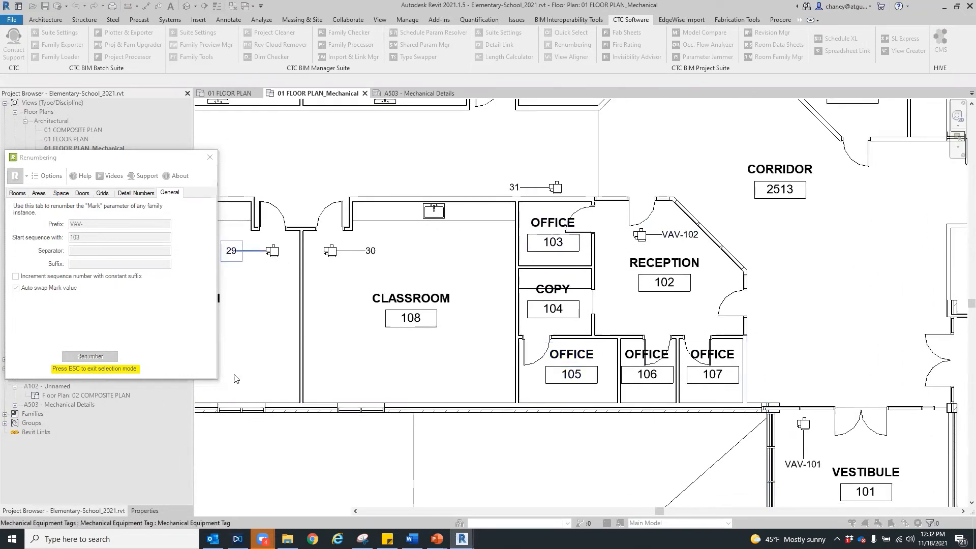
{"action": "middle_click_drag", "start_coordinate": [613, 312], "coordinate": [707, 305]}
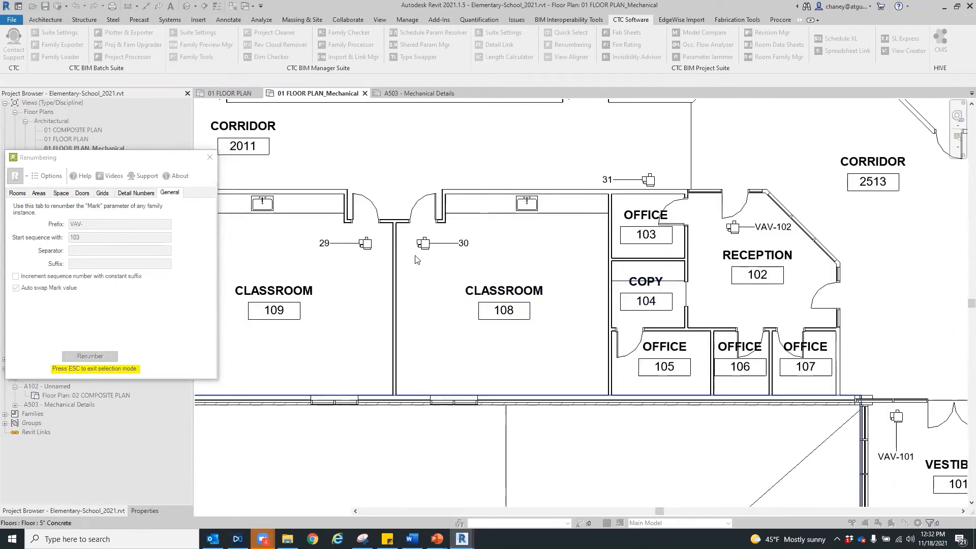
{"action": "left_click", "coordinate": [425, 244]}
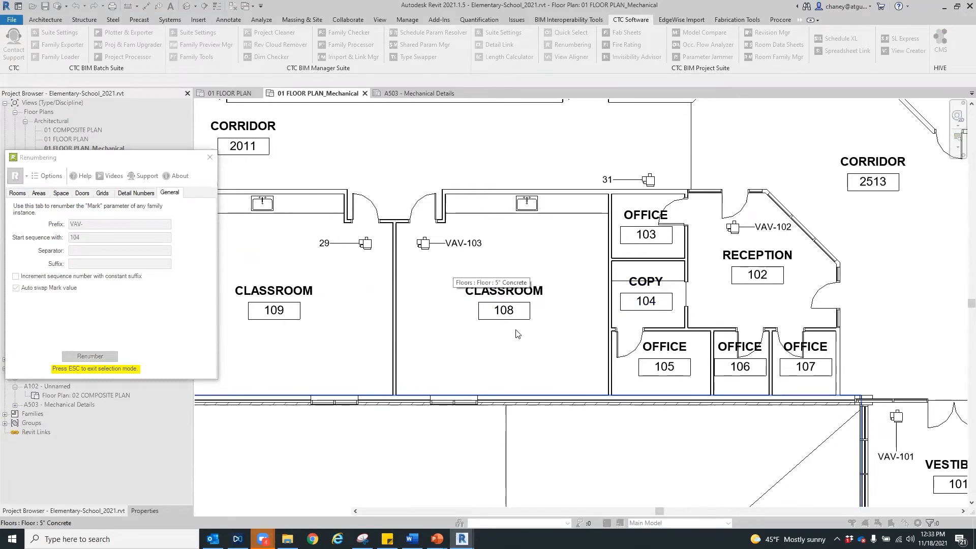
{"action": "key", "text": "Escape"}
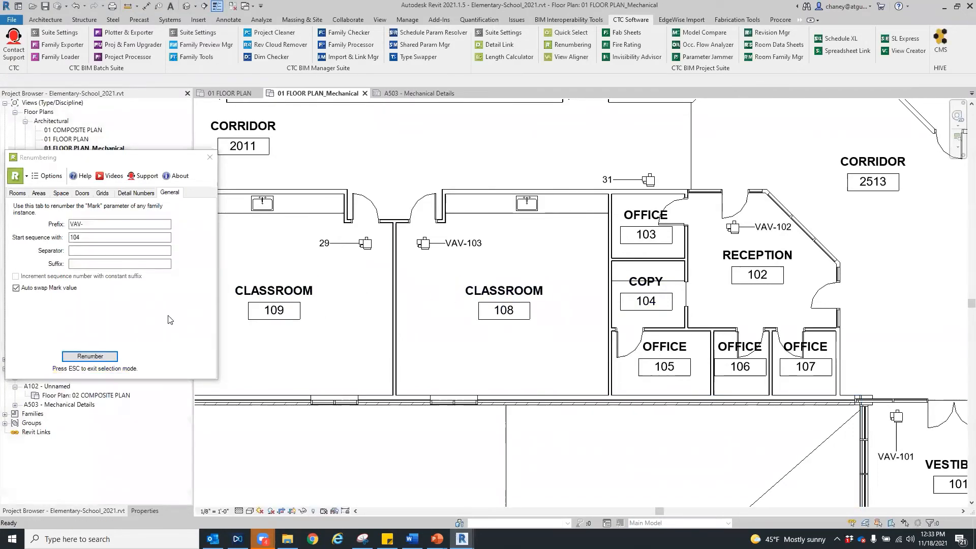
Step: Set the Mark starting sequence to 108 and renumber the mechanical units in classrooms 108 and 109 as VAV-108 and VAV-109
{"action": "left_click", "coordinate": [117, 238]}
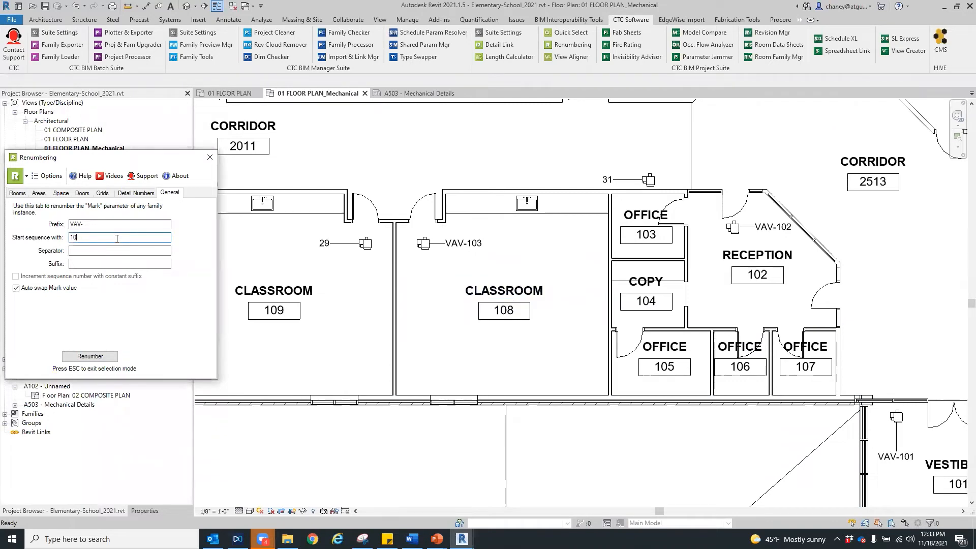
{"action": "type", "text": "8"}
{"action": "left_click", "coordinate": [102, 355]}
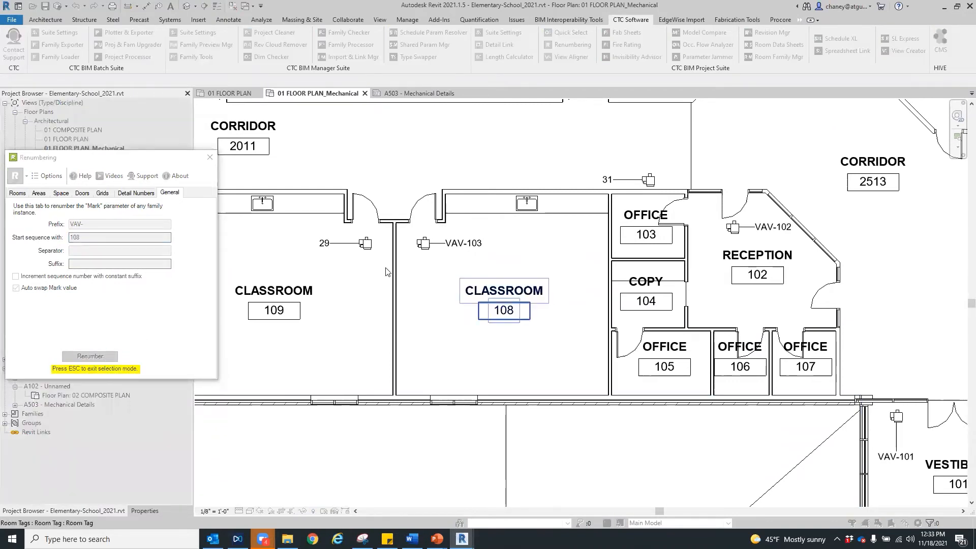
{"action": "left_click", "coordinate": [423, 242]}
{"action": "middle_click_drag", "start_coordinate": [367, 252], "coordinate": [525, 253]}
{"action": "left_click", "coordinate": [523, 245]}
Step: Renumber the mechanical units in classrooms 110 to 113 as VAV-110 to VAV-113
{"action": "middle_click_drag", "start_coordinate": [470, 304], "coordinate": [627, 314]}
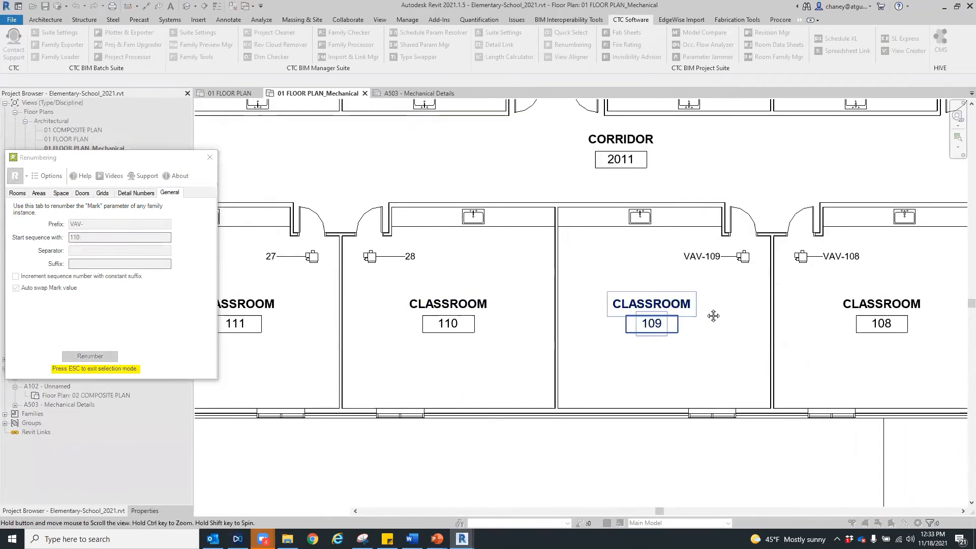
{"action": "middle_click_drag", "start_coordinate": [301, 258], "coordinate": [442, 273]}
{"action": "left_click", "coordinate": [445, 268]}
{"action": "left_click", "coordinate": [388, 268]}
{"action": "middle_click_drag", "start_coordinate": [368, 297], "coordinate": [698, 332]}
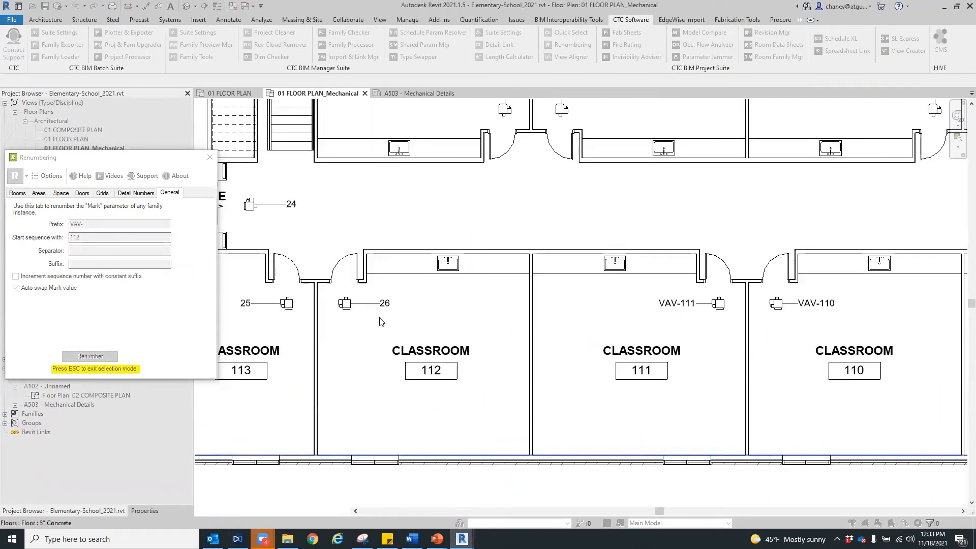
{"action": "left_click", "coordinate": [345, 302]}
{"action": "left_click", "coordinate": [286, 303]}
Step: Renumber the mechanical units in classrooms 114 to 118 as VAV-114 to VAV-118, and end renumbering
{"action": "middle_click_drag", "start_coordinate": [301, 319], "coordinate": [494, 385]}
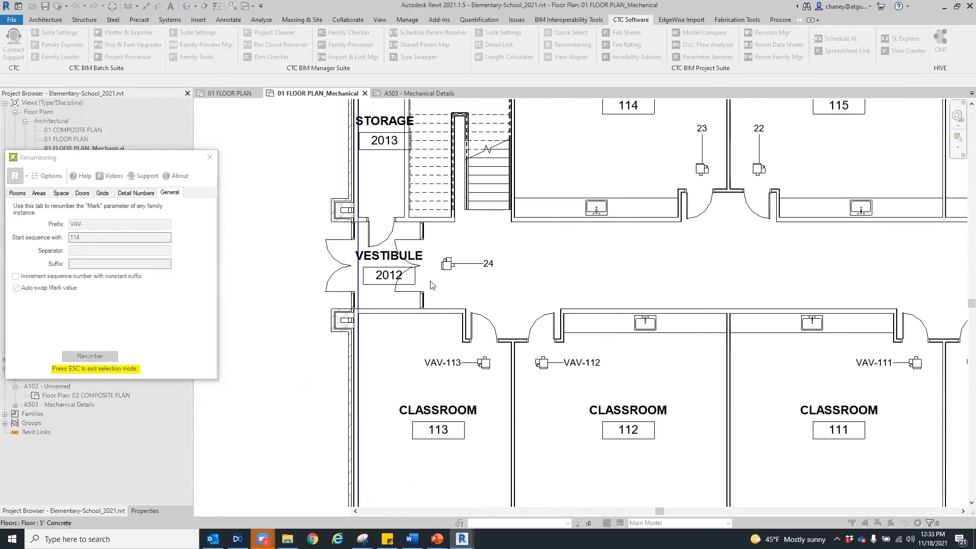
{"action": "middle_click_drag", "start_coordinate": [593, 277], "coordinate": [536, 355]}
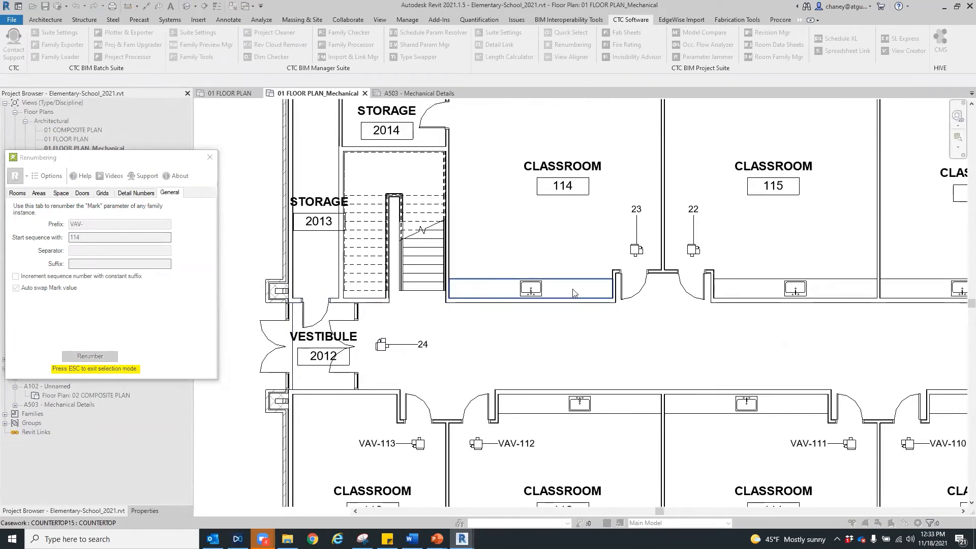
{"action": "left_click", "coordinate": [636, 249]}
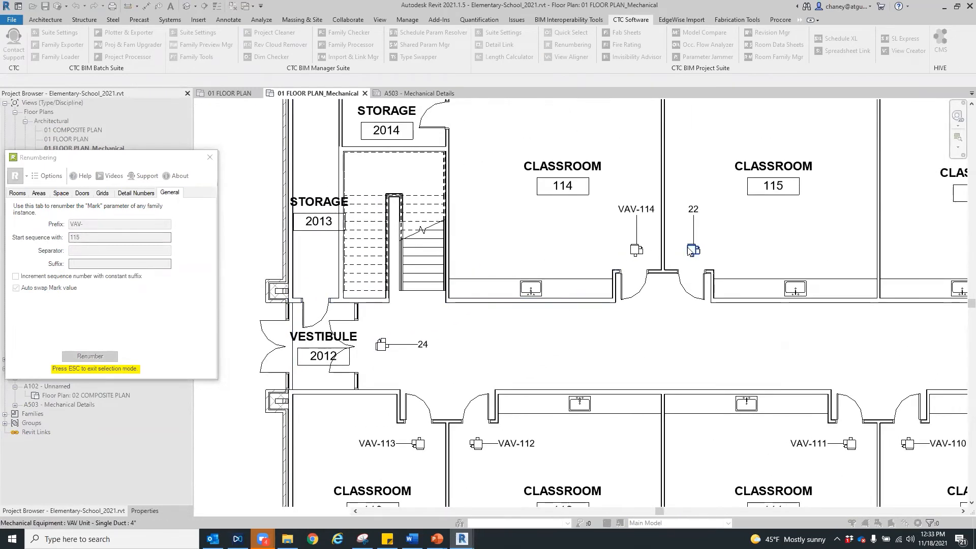
{"action": "left_click", "coordinate": [692, 250]}
{"action": "middle_click_drag", "start_coordinate": [796, 265], "coordinate": [485, 267]}
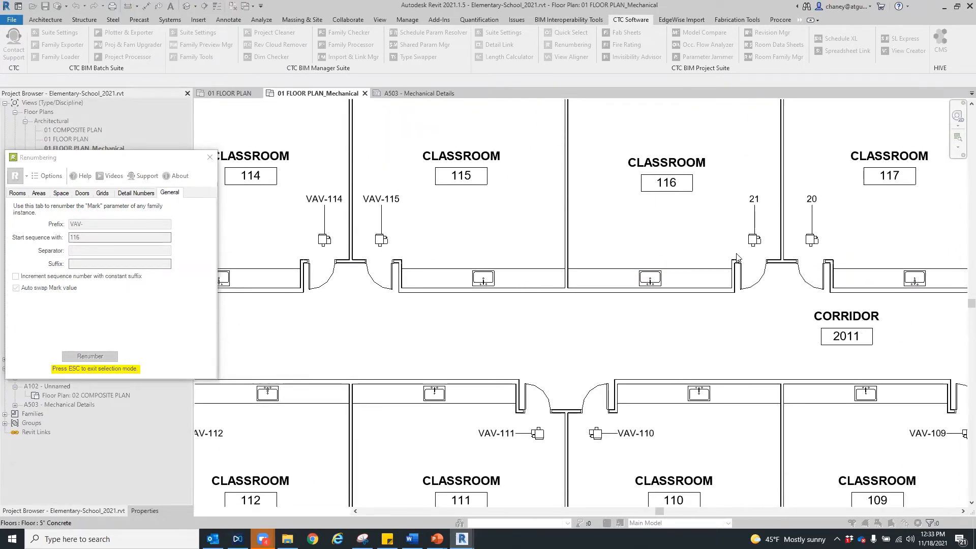
{"action": "left_click", "coordinate": [753, 250]}
{"action": "left_click", "coordinate": [811, 250]}
{"action": "middle_click_drag", "start_coordinate": [783, 278], "coordinate": [547, 295]}
{"action": "left_click", "coordinate": [887, 283]}
{"action": "middle_click_drag", "start_coordinate": [887, 283], "coordinate": [571, 309]}
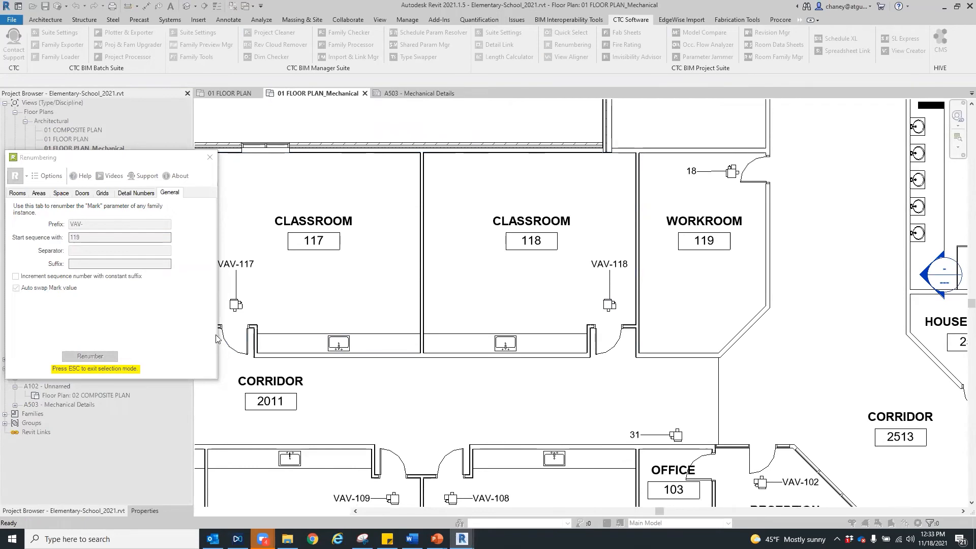
{"action": "key", "text": "Escape"}
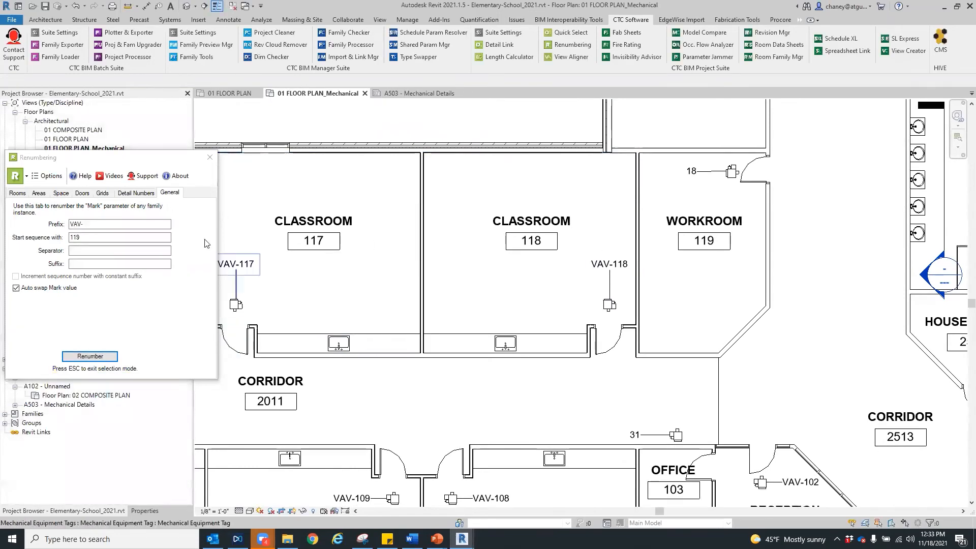
Step: Switch the Renumbering tool to Detail Numbers and bring up the A503 - Mechanical Details sheet
{"action": "left_click", "coordinate": [136, 193]}
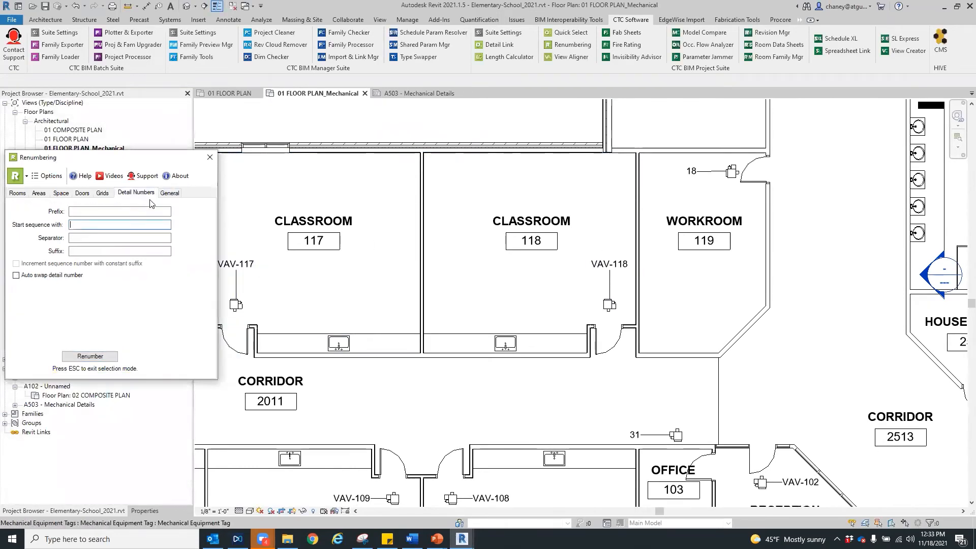
{"action": "left_click", "coordinate": [422, 93]}
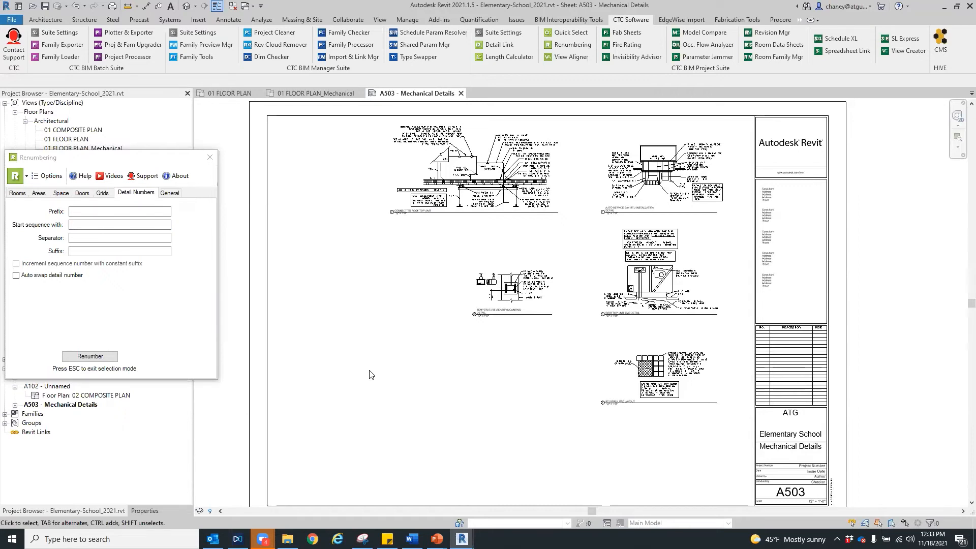
{"action": "scroll", "coordinate": [414, 351], "scroll_direction": "up", "scroll_amount": 3}
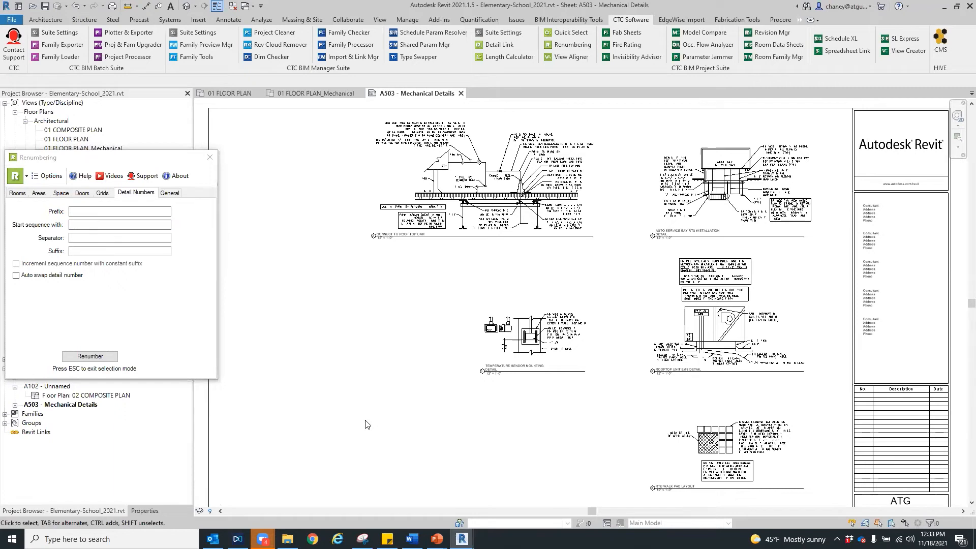
{"action": "scroll", "coordinate": [427, 418], "scroll_direction": "down", "scroll_amount": 3}
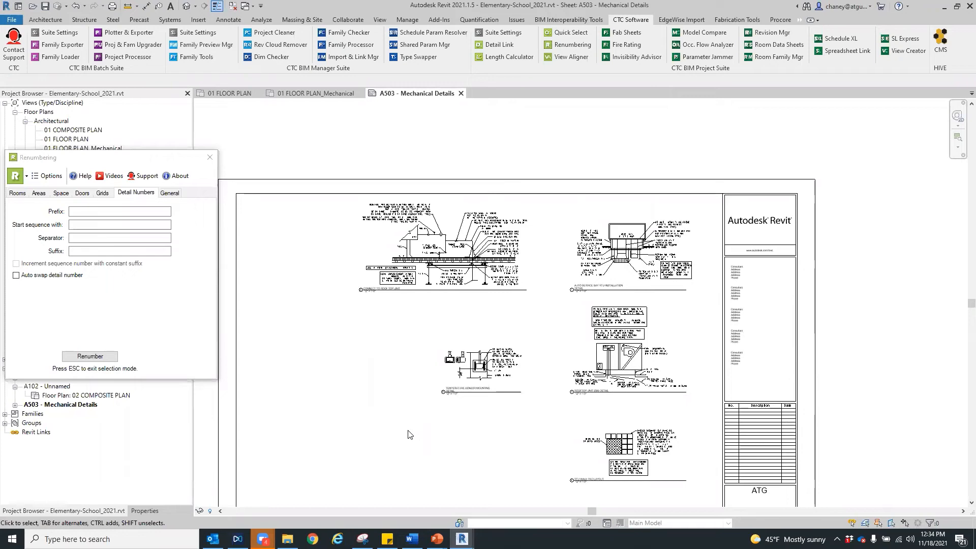
Step: Examine the details on sheet A503, including their detail numbers, titles and current layout
{"action": "scroll", "coordinate": [457, 416], "scroll_direction": "up", "scroll_amount": 5}
{"action": "scroll", "coordinate": [363, 282], "scroll_direction": "down", "scroll_amount": 1}
{"action": "middle_click_drag", "start_coordinate": [362, 283], "coordinate": [407, 367]}
{"action": "middle_click_drag", "start_coordinate": [628, 274], "coordinate": [603, 359]}
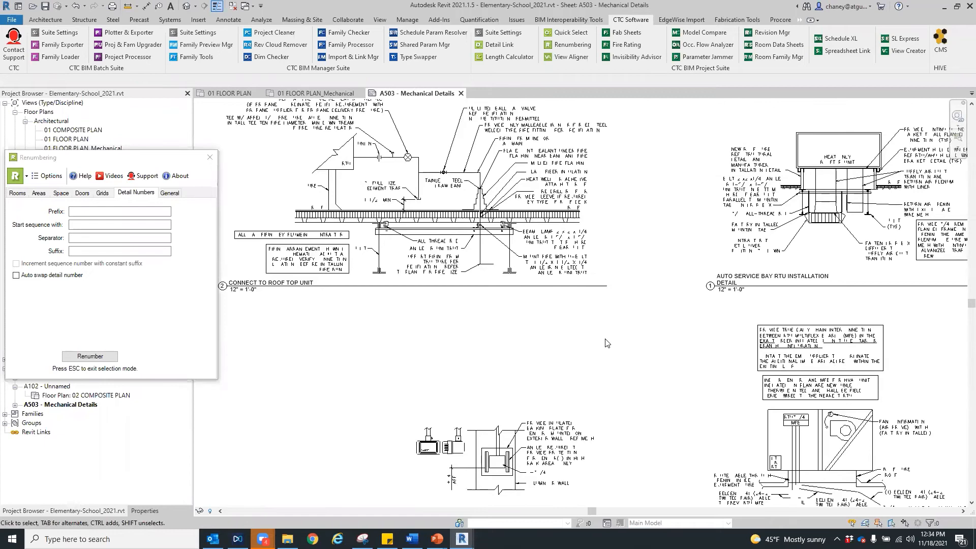
{"action": "scroll", "coordinate": [600, 332], "scroll_direction": "down", "scroll_amount": 2}
{"action": "middle_click_drag", "start_coordinate": [679, 377], "coordinate": [543, 297]}
{"action": "scroll", "coordinate": [431, 257], "scroll_direction": "down", "scroll_amount": 1}
{"action": "middle_click_drag", "start_coordinate": [431, 260], "coordinate": [509, 264]}
{"action": "scroll", "coordinate": [509, 279], "scroll_direction": "down", "scroll_amount": 2}
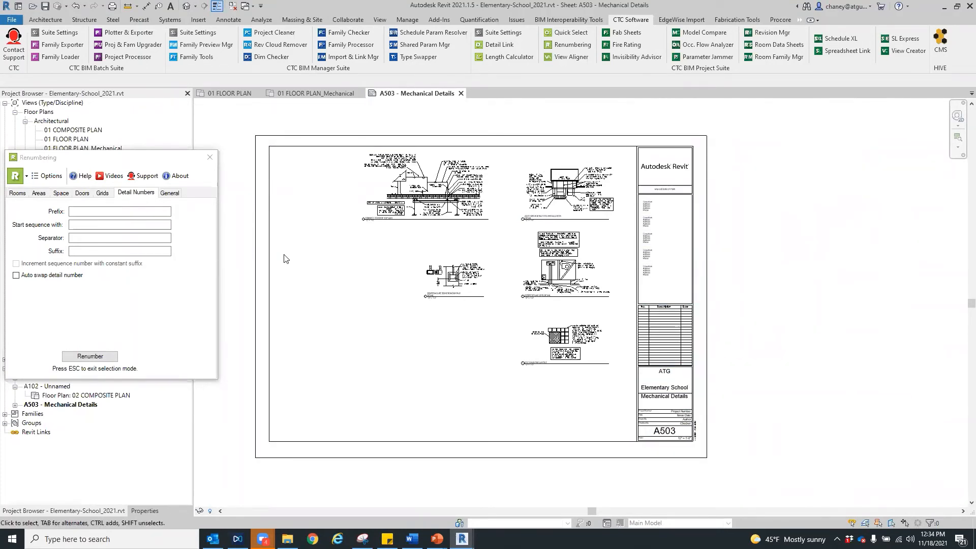
{"action": "scroll", "coordinate": [296, 226], "scroll_direction": "up", "scroll_amount": 2}
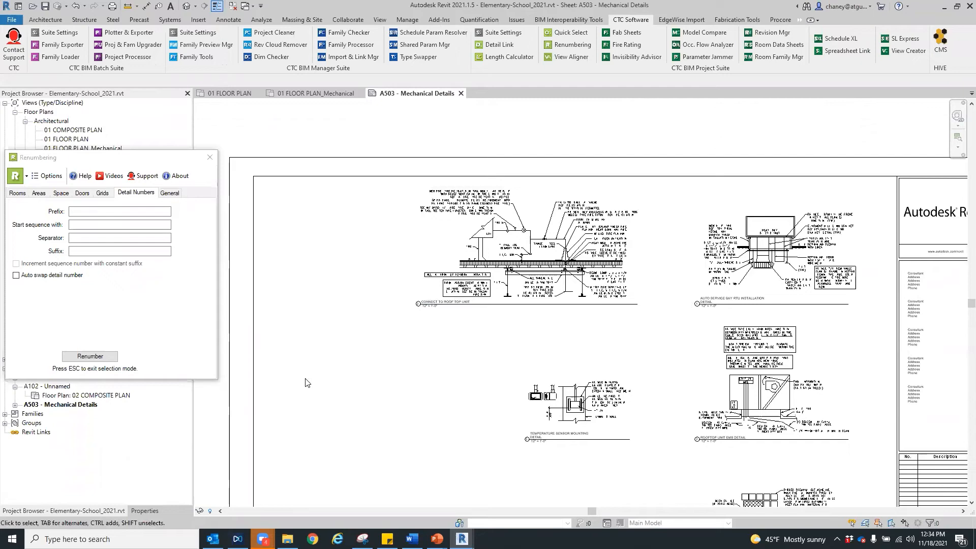
{"action": "middle_click_drag", "start_coordinate": [569, 419], "coordinate": [648, 384]}
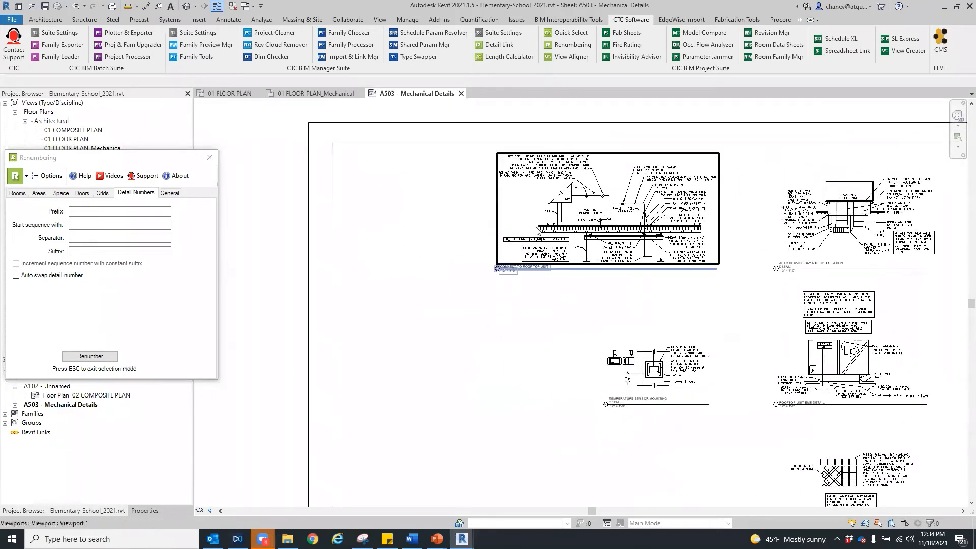
{"action": "middle_click_drag", "start_coordinate": [714, 377], "coordinate": [466, 326]}
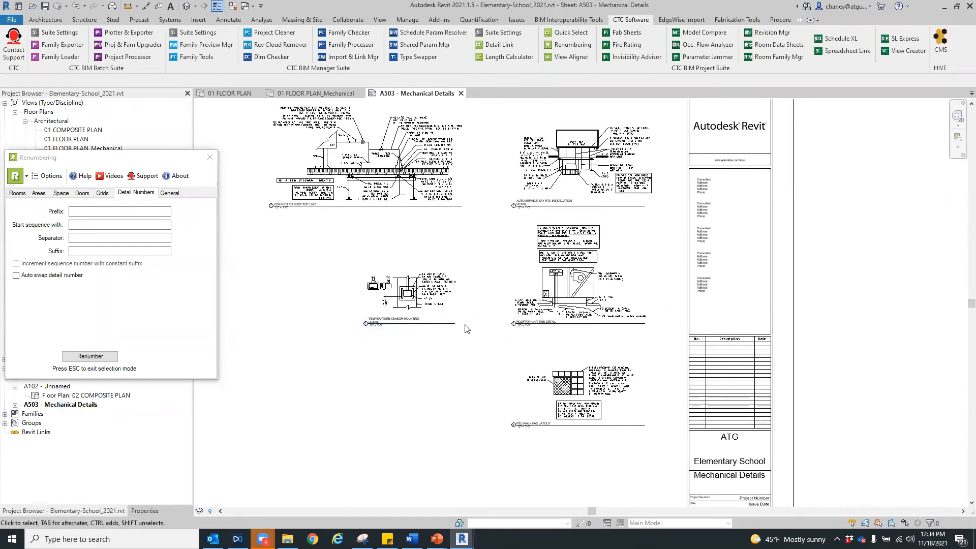
{"action": "scroll", "coordinate": [580, 162], "scroll_direction": "down", "scroll_amount": 2}
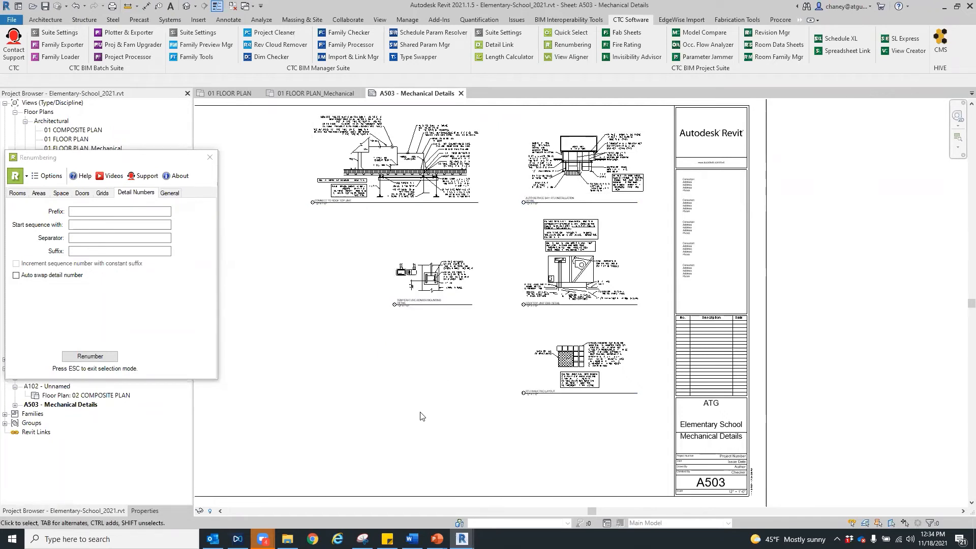
{"action": "middle_click_drag", "start_coordinate": [414, 392], "coordinate": [517, 402]}
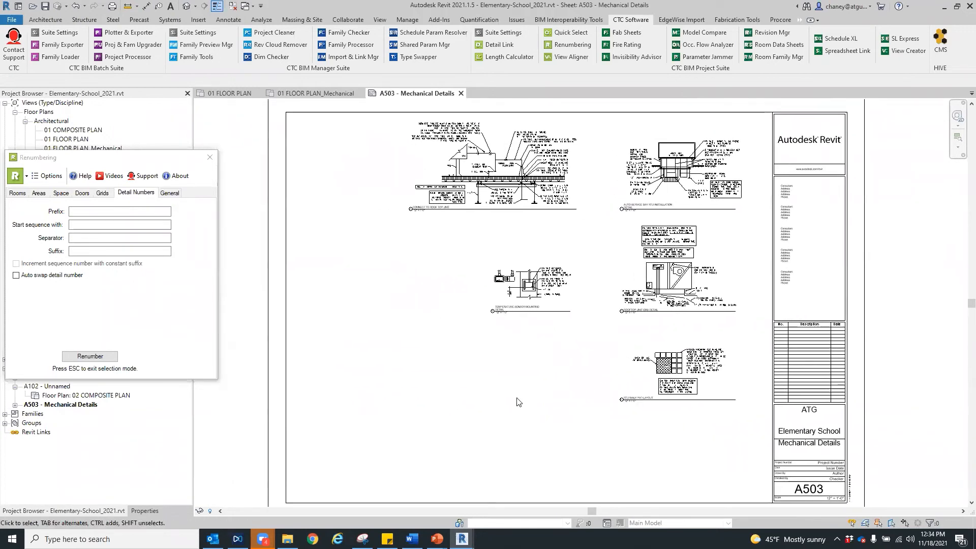
{"action": "scroll", "coordinate": [517, 402], "scroll_direction": "down", "scroll_amount": 1}
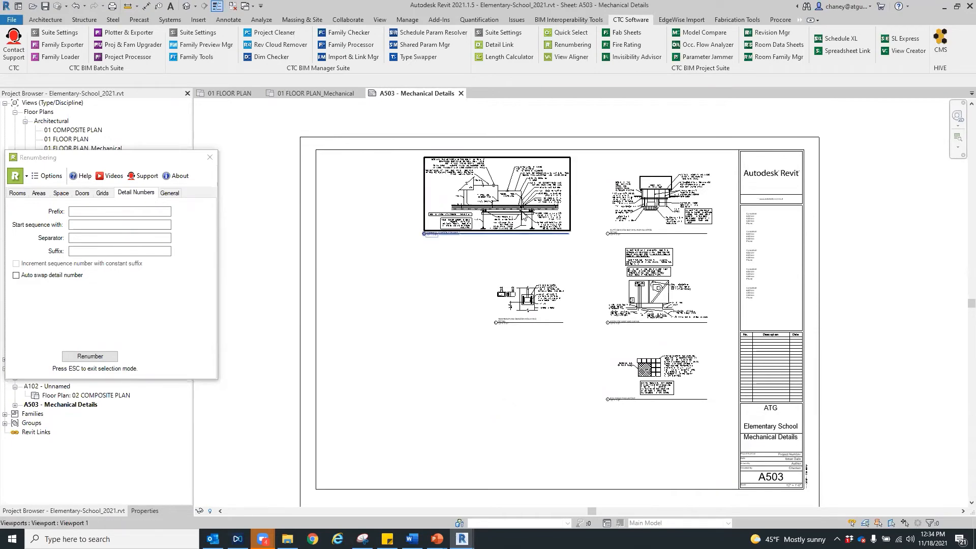
Step: Move the Connect to Roof Top Unit detail to the sheet's upper-left corner and the Auto Service Bay RTU Installation detail directly below it
{"action": "scroll", "coordinate": [444, 213], "scroll_direction": "up", "scroll_amount": 1}
{"action": "scroll", "coordinate": [397, 254], "scroll_direction": "up", "scroll_amount": 1}
{"action": "middle_click_drag", "start_coordinate": [447, 346], "coordinate": [445, 341]}
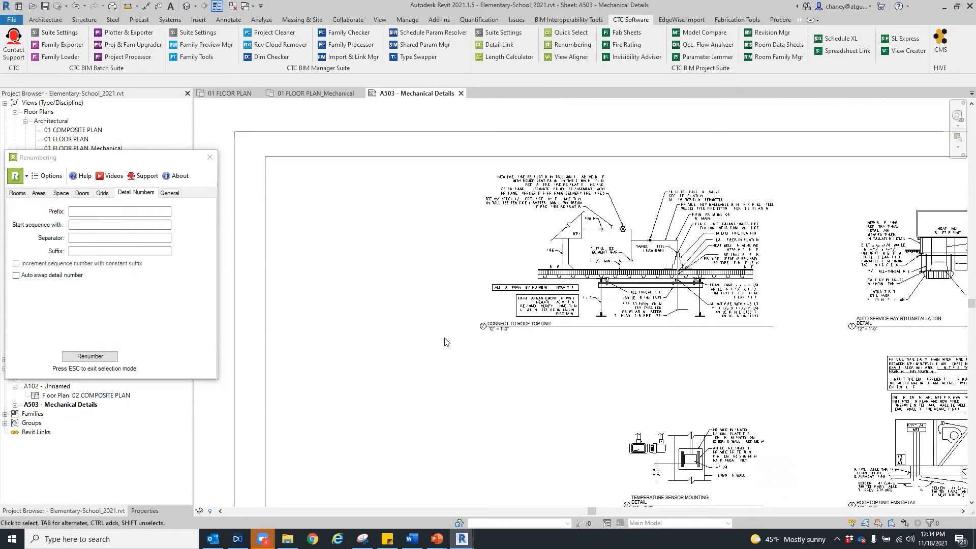
{"action": "scroll", "coordinate": [638, 375], "scroll_direction": "down", "scroll_amount": 3}
{"action": "scroll", "coordinate": [615, 288], "scroll_direction": "up", "scroll_amount": 5}
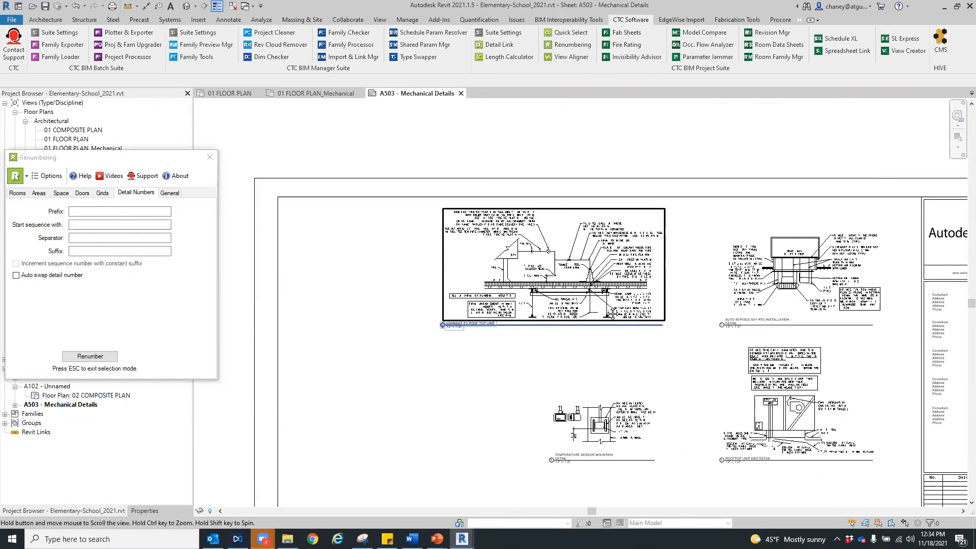
{"action": "left_click_drag", "start_coordinate": [657, 309], "coordinate": [510, 309]}
{"action": "middle_click_drag", "start_coordinate": [668, 345], "coordinate": [497, 319]}
{"action": "left_click_drag", "start_coordinate": [709, 252], "coordinate": [477, 322]}
{"action": "middle_click_drag", "start_coordinate": [426, 338], "coordinate": [551, 303]}
{"action": "left_click_drag", "start_coordinate": [478, 322], "coordinate": [402, 326]}
Step: Stack the Temperature Sensor Mounting and RTU Walk Pad Layout details in a middle column, and raise the Rooftop Unit EMS Detail beside them
{"action": "left_click_drag", "start_coordinate": [626, 366], "coordinate": [599, 173]}
{"action": "middle_click_drag", "start_coordinate": [732, 396], "coordinate": [654, 304]}
{"action": "left_click", "coordinate": [748, 402]}
{"action": "left_click_drag", "start_coordinate": [748, 402], "coordinate": [559, 179]}
{"action": "middle_click_drag", "start_coordinate": [584, 403], "coordinate": [559, 486]}
{"action": "left_click_drag", "start_coordinate": [704, 342], "coordinate": [694, 210]}
{"action": "left_click", "coordinate": [561, 419]}
Step: Examine the detail numbers of all five rearranged details across the three columns of the sheet
{"action": "scroll", "coordinate": [565, 423], "scroll_direction": "down", "scroll_amount": 2}
{"action": "middle_click_drag", "start_coordinate": [570, 425], "coordinate": [674, 289]}
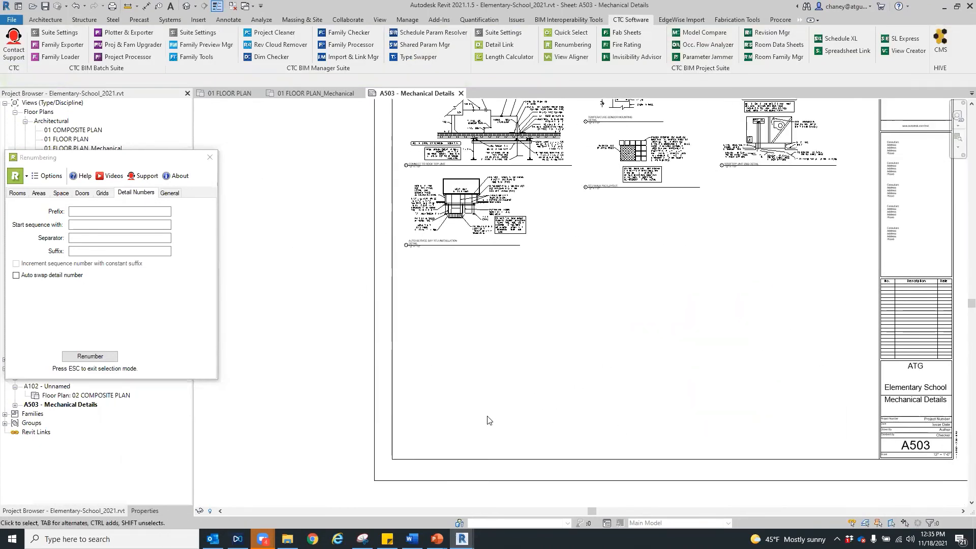
{"action": "scroll", "coordinate": [518, 339], "scroll_direction": "down", "scroll_amount": 1}
{"action": "middle_click_drag", "start_coordinate": [571, 355], "coordinate": [531, 451]}
{"action": "scroll", "coordinate": [543, 371], "scroll_direction": "up", "scroll_amount": 2}
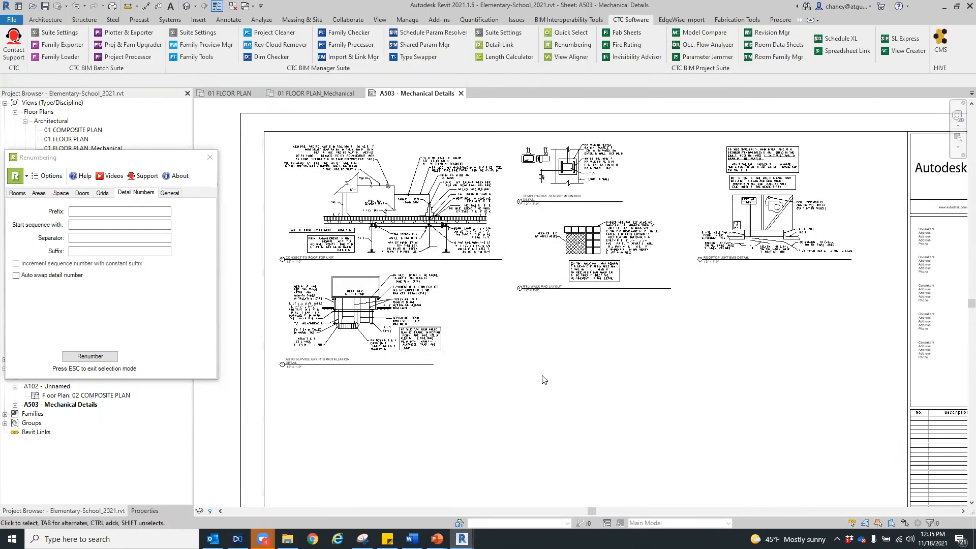
{"action": "scroll", "coordinate": [529, 318], "scroll_direction": "up", "scroll_amount": 3}
{"action": "middle_click_drag", "start_coordinate": [659, 410], "coordinate": [396, 483]}
{"action": "scroll", "coordinate": [658, 352], "scroll_direction": "up", "scroll_amount": 4}
{"action": "middle_click_drag", "start_coordinate": [493, 370], "coordinate": [478, 511]}
{"action": "scroll", "coordinate": [466, 451], "scroll_direction": "down", "scroll_amount": 1}
{"action": "middle_click_drag", "start_coordinate": [455, 453], "coordinate": [681, 412]}
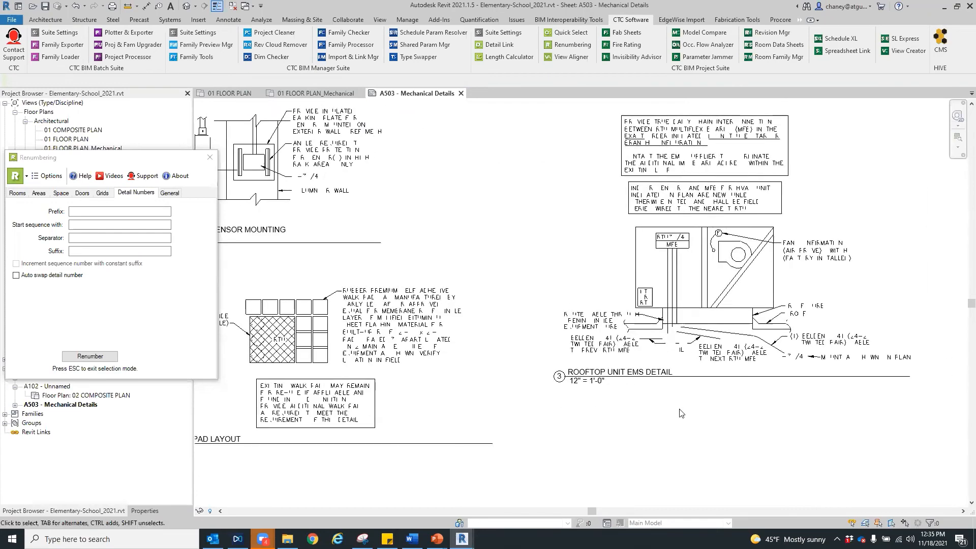
{"action": "middle_click_drag", "start_coordinate": [427, 445], "coordinate": [942, 455]}
{"action": "middle_click_drag", "start_coordinate": [545, 443], "coordinate": [707, 415]}
{"action": "scroll", "coordinate": [678, 357], "scroll_direction": "down", "scroll_amount": 2}
{"action": "middle_click_drag", "start_coordinate": [758, 463], "coordinate": [711, 436]}
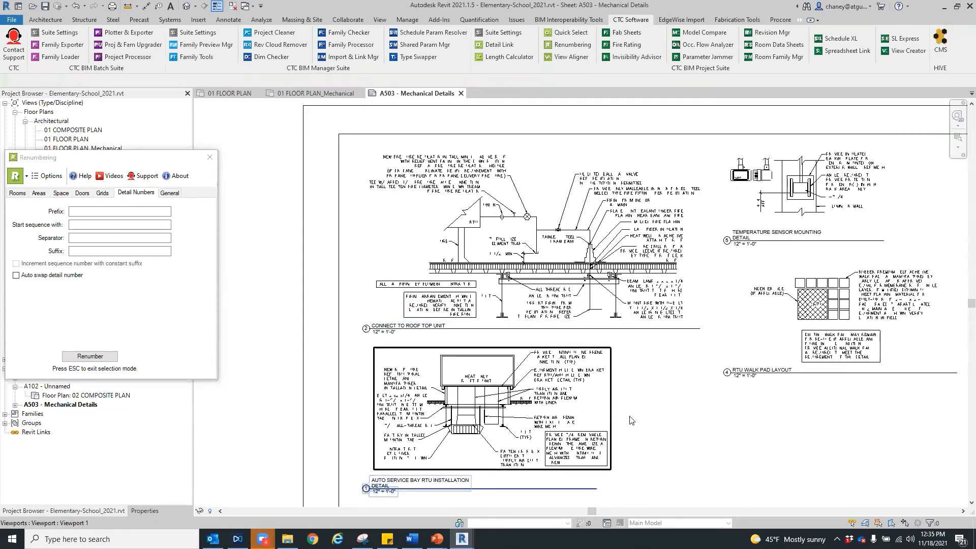
{"action": "middle_click_drag", "start_coordinate": [631, 420], "coordinate": [620, 406]}
{"action": "scroll", "coordinate": [386, 347], "scroll_direction": "up", "scroll_amount": 2}
{"action": "middle_click_drag", "start_coordinate": [398, 315], "coordinate": [412, 186]}
{"action": "scroll", "coordinate": [686, 467], "scroll_direction": "down", "scroll_amount": 2}
{"action": "middle_click_drag", "start_coordinate": [793, 444], "coordinate": [439, 517]}
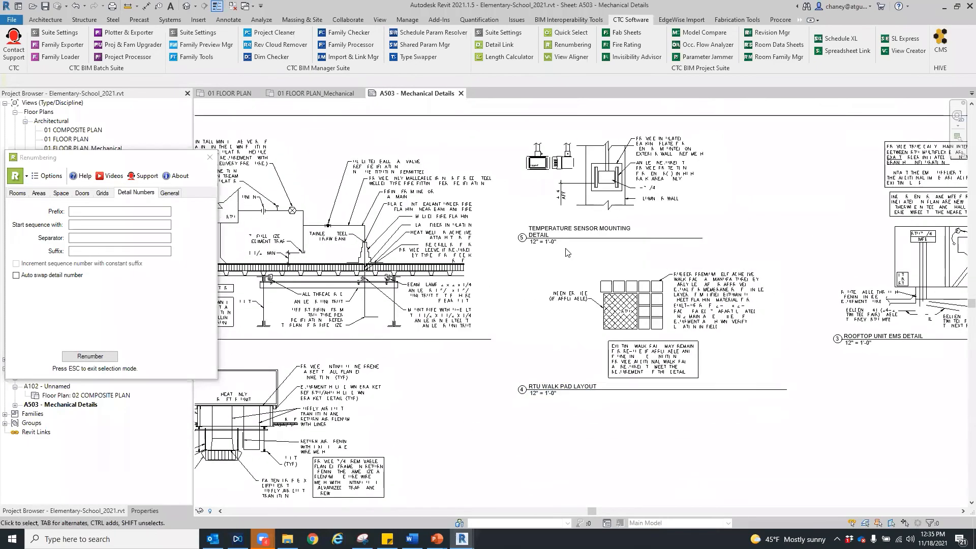
{"action": "middle_click_drag", "start_coordinate": [613, 441], "coordinate": [400, 428]}
{"action": "scroll", "coordinate": [653, 405], "scroll_direction": "down", "scroll_amount": 2}
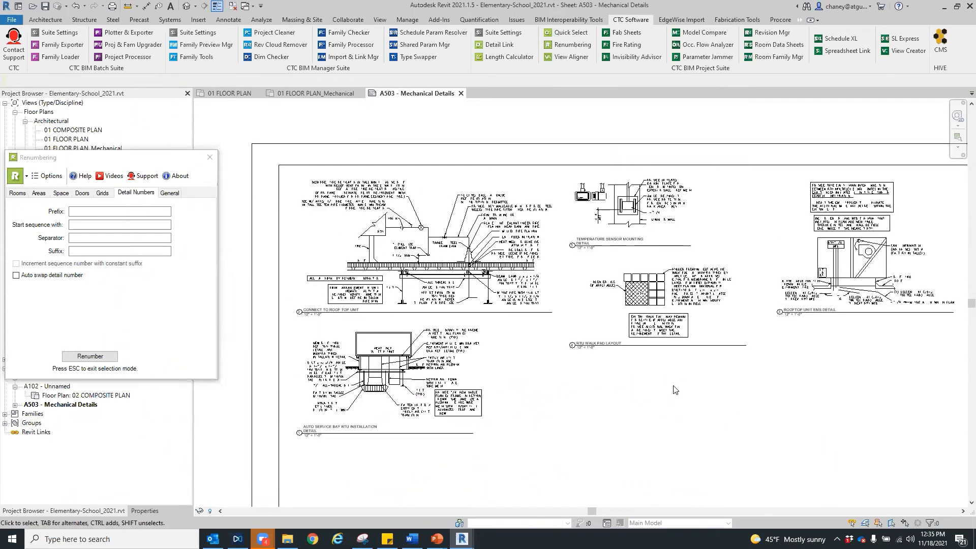
{"action": "middle_click_drag", "start_coordinate": [484, 388], "coordinate": [607, 359]}
{"action": "scroll", "coordinate": [702, 397], "scroll_direction": "down", "scroll_amount": 2}
{"action": "middle_click_drag", "start_coordinate": [732, 403], "coordinate": [582, 405]}
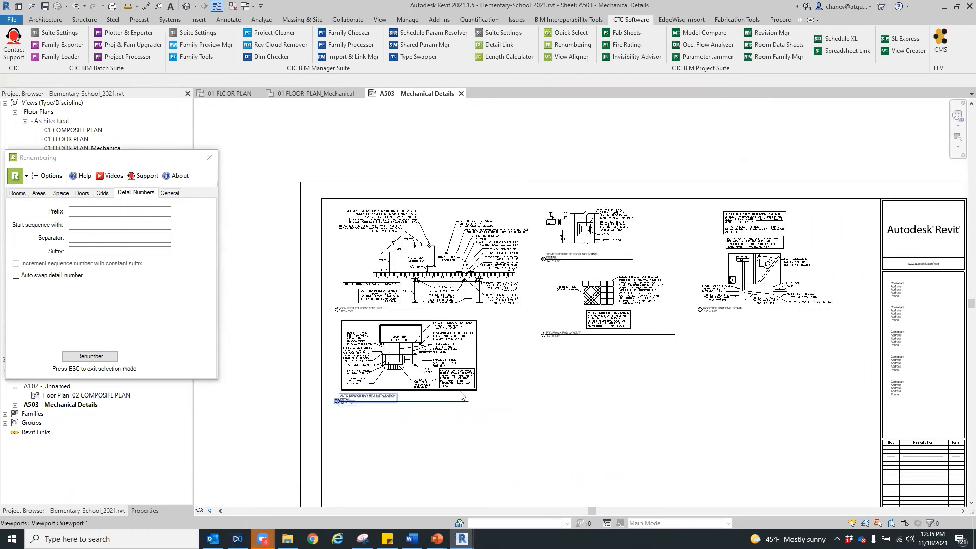
Step: Start detail numbering at 1 with automatic detail number swapping, and renumber the Connect to Roof Top Unit detail as 1
{"action": "left_click", "coordinate": [81, 226]}
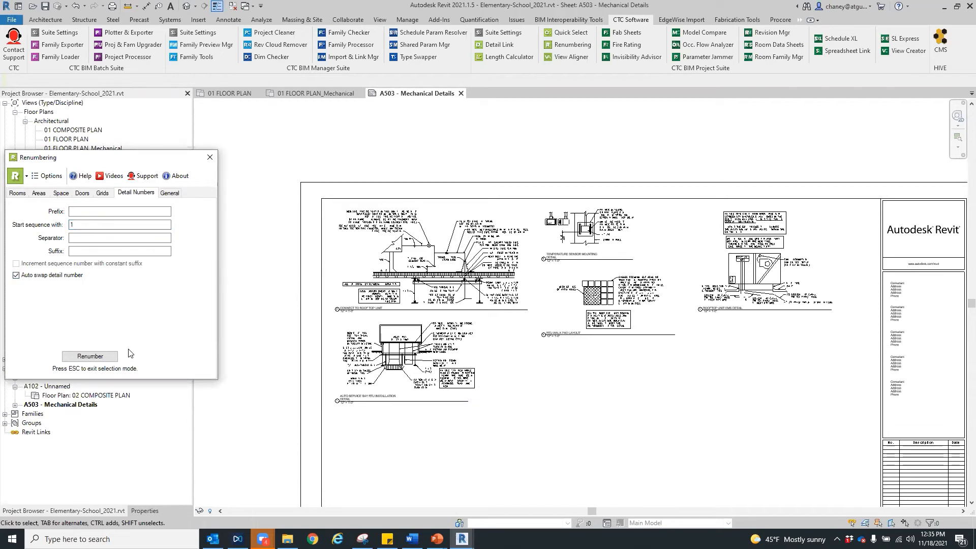
{"action": "left_click", "coordinate": [91, 356]}
{"action": "scroll", "coordinate": [505, 426], "scroll_direction": "up", "scroll_amount": 2}
{"action": "middle_click_drag", "start_coordinate": [635, 405], "coordinate": [588, 437]}
{"action": "left_click", "coordinate": [428, 272]}
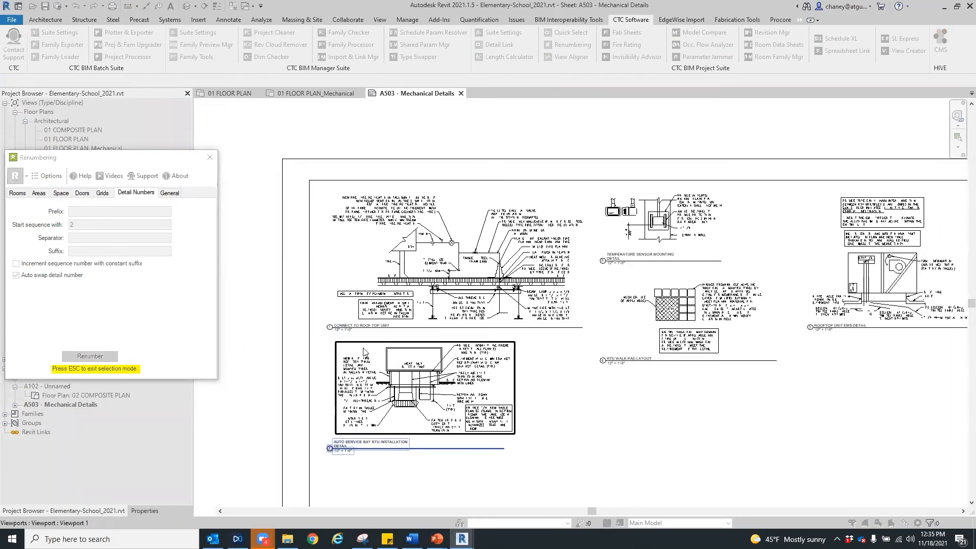
Step: Renumber the Temperature Sensor Mounting, RTU Walk Pad Layout, Rooftop Unit EMS and Auto Service Bay details as 2 to 5, and end renumbering
{"action": "scroll", "coordinate": [379, 339], "scroll_direction": "up", "scroll_amount": 2}
{"action": "middle_click_drag", "start_coordinate": [595, 363], "coordinate": [354, 447]}
{"action": "left_click", "coordinate": [604, 241]}
{"action": "left_click", "coordinate": [581, 423]}
{"action": "middle_click_drag", "start_coordinate": [588, 368], "coordinate": [392, 239]}
{"action": "middle_click_drag", "start_coordinate": [711, 315], "coordinate": [562, 394]}
{"action": "left_click", "coordinate": [562, 363]}
{"action": "scroll", "coordinate": [559, 339], "scroll_direction": "down", "scroll_amount": 1}
{"action": "middle_click_drag", "start_coordinate": [362, 387], "coordinate": [835, 251]}
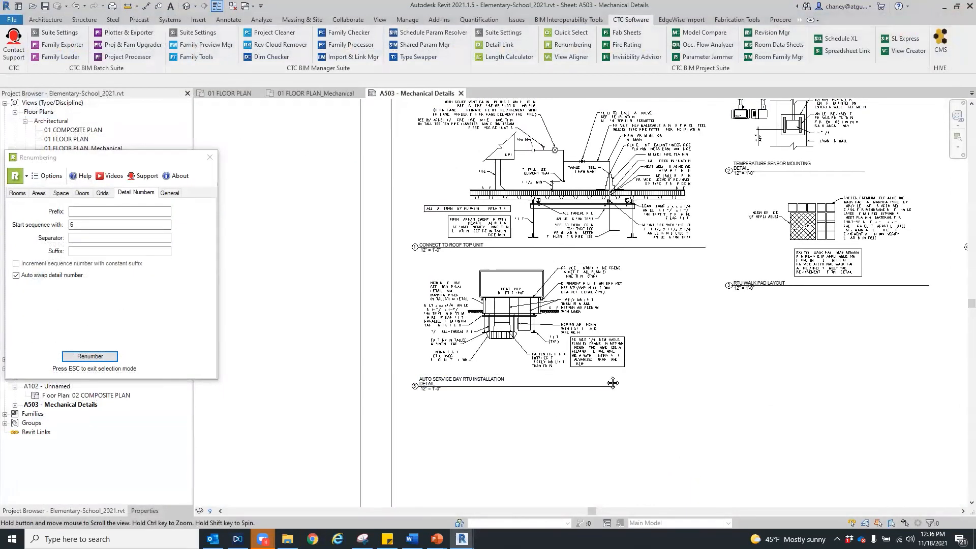
{"action": "scroll", "coordinate": [388, 373], "scroll_direction": "down", "scroll_amount": 5}
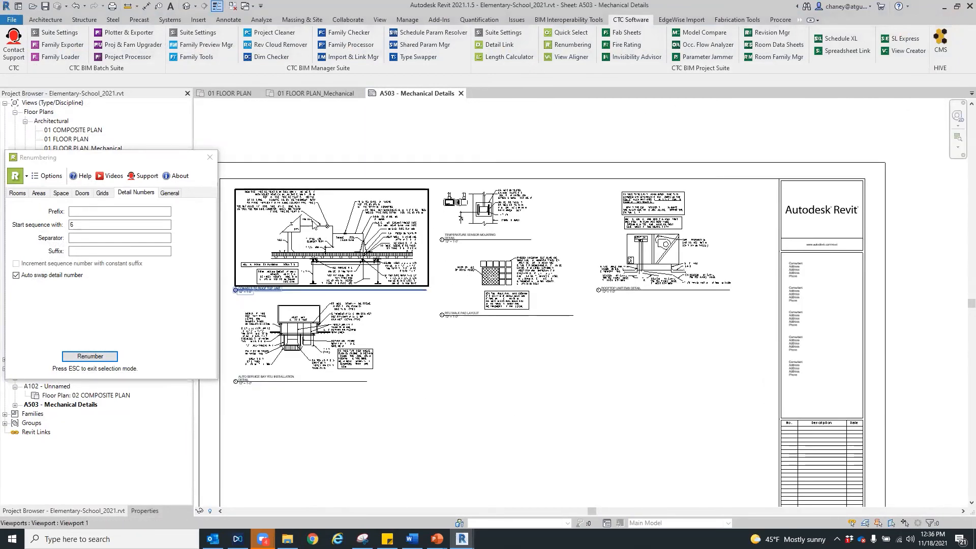
Step: Move the Connect to Roof Top Unit detail below the middle column, and place the Rooftop Unit EMS Detail above the Auto Service Bay detail
{"action": "left_click", "coordinate": [280, 206]}
{"action": "left_click_drag", "start_coordinate": [280, 205], "coordinate": [453, 355]}
{"action": "left_click", "coordinate": [652, 249]}
{"action": "left_click_drag", "start_coordinate": [652, 249], "coordinate": [289, 243]}
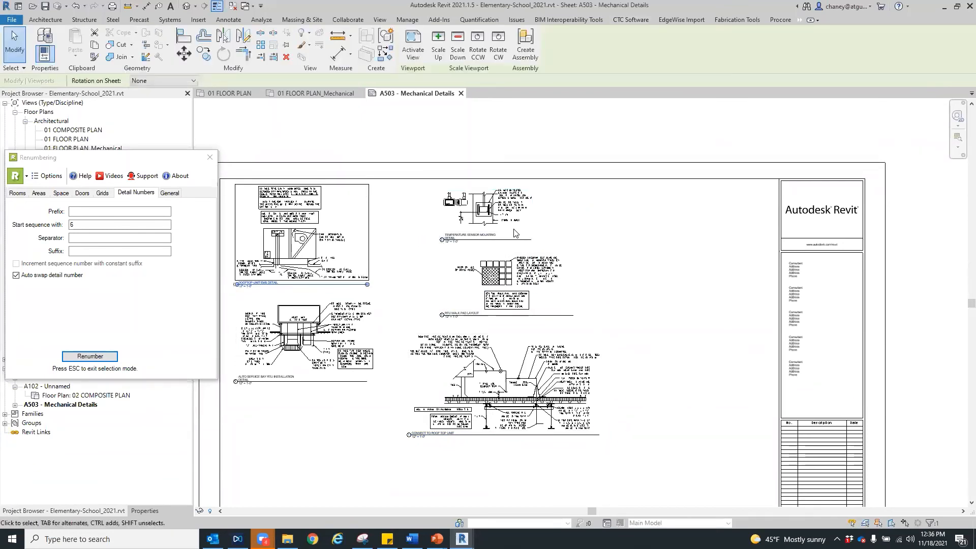
Step: Shift the Temperature Sensor Mounting and RTU Walk Pad Layout details slightly left, and place the Connect to Roof Top Unit detail in the right column
{"action": "left_click_drag", "start_coordinate": [492, 209], "coordinate": [456, 208]}
{"action": "left_click_drag", "start_coordinate": [517, 291], "coordinate": [470, 290]}
{"action": "left_click", "coordinate": [533, 391]}
{"action": "left_click_drag", "start_coordinate": [533, 391], "coordinate": [682, 247]}
{"action": "left_click", "coordinate": [511, 428]}
Step: Restart the detail number sequence at 1 and renumber the Rooftop Unit EMS and Temperature Sensor Mounting details as 1 and 2
{"action": "middle_click_drag", "start_coordinate": [512, 428], "coordinate": [675, 442]}
{"action": "scroll", "coordinate": [392, 349], "scroll_direction": "up", "scroll_amount": 2}
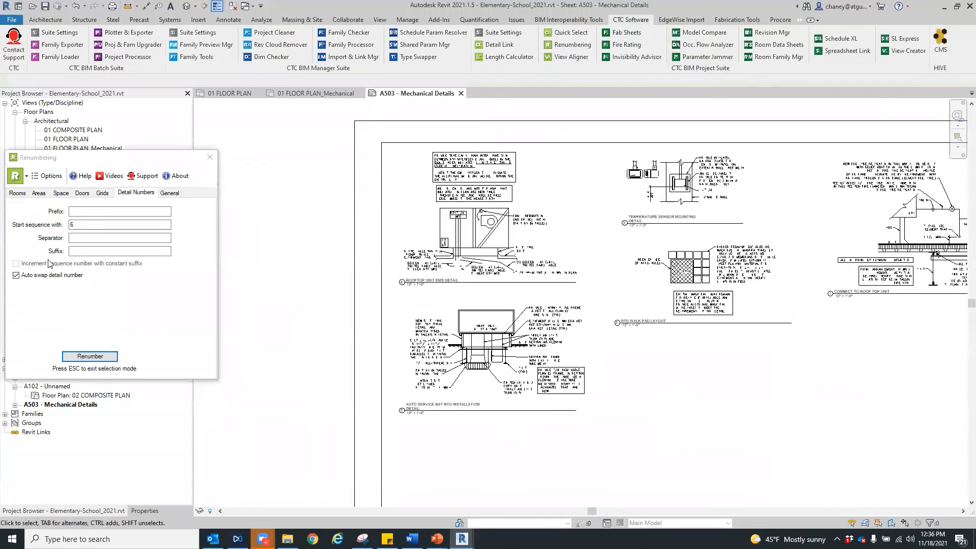
{"action": "left_click", "coordinate": [73, 225]}
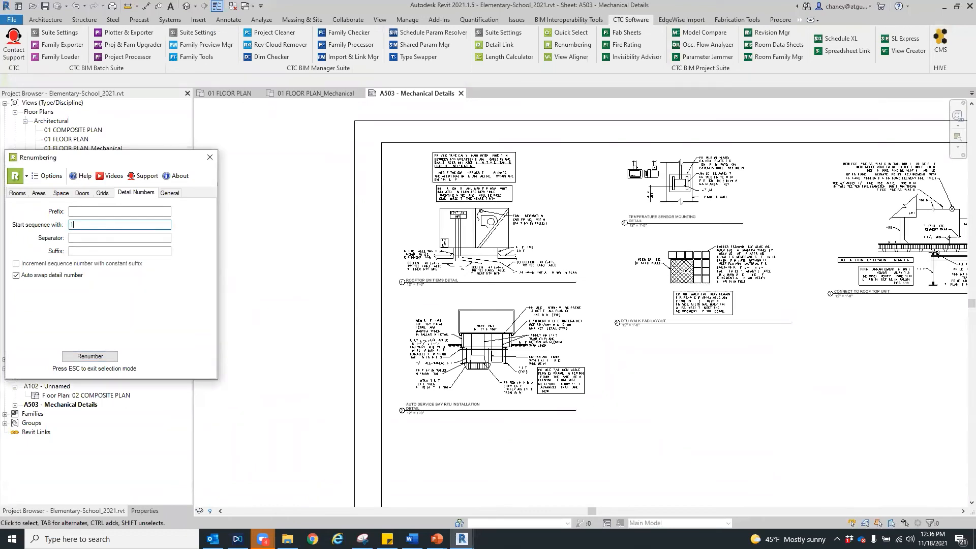
{"action": "left_click", "coordinate": [475, 232]}
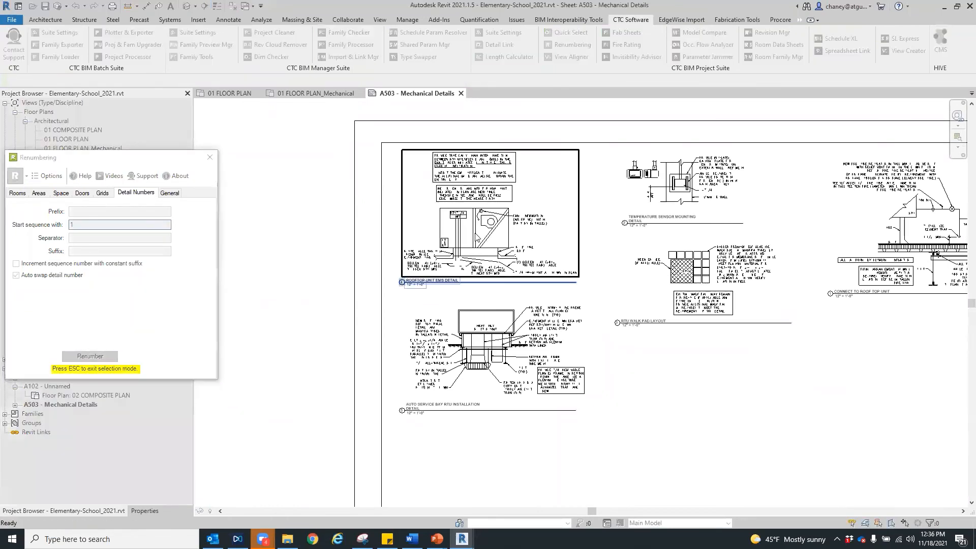
{"action": "middle_click_drag", "start_coordinate": [632, 183], "coordinate": [478, 182]}
{"action": "left_click", "coordinate": [479, 186]}
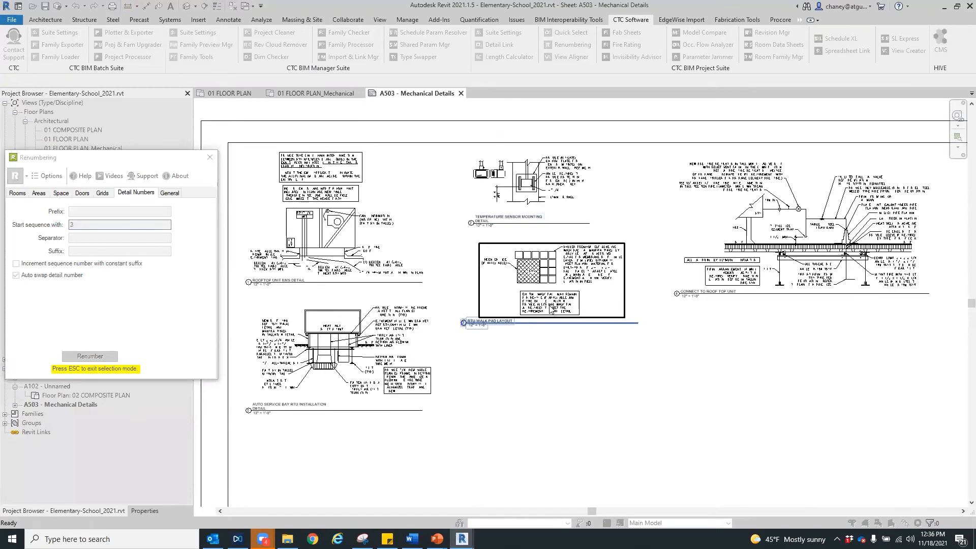
Step: Renumber the RTU Walk Pad Layout, Connect to Roof Top Unit and Auto Service Bay details as 3 to 5, and end renumbering
{"action": "left_click", "coordinate": [551, 311]}
{"action": "left_click", "coordinate": [382, 359]}
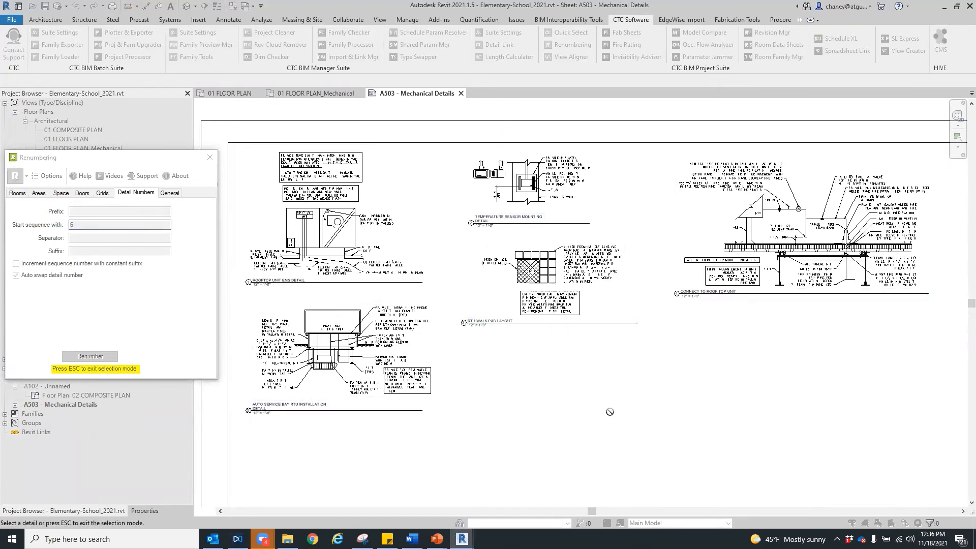
{"action": "key", "text": "Escape"}
Step: Check the new detail numbers across the three columns of the sheet and close the Renumbering tool
{"action": "scroll", "coordinate": [334, 315], "scroll_direction": "up", "scroll_amount": 4}
{"action": "middle_click_drag", "start_coordinate": [334, 315], "coordinate": [336, 287]}
{"action": "scroll", "coordinate": [333, 288], "scroll_direction": "down", "scroll_amount": 3}
{"action": "middle_click_drag", "start_coordinate": [604, 357], "coordinate": [342, 424]}
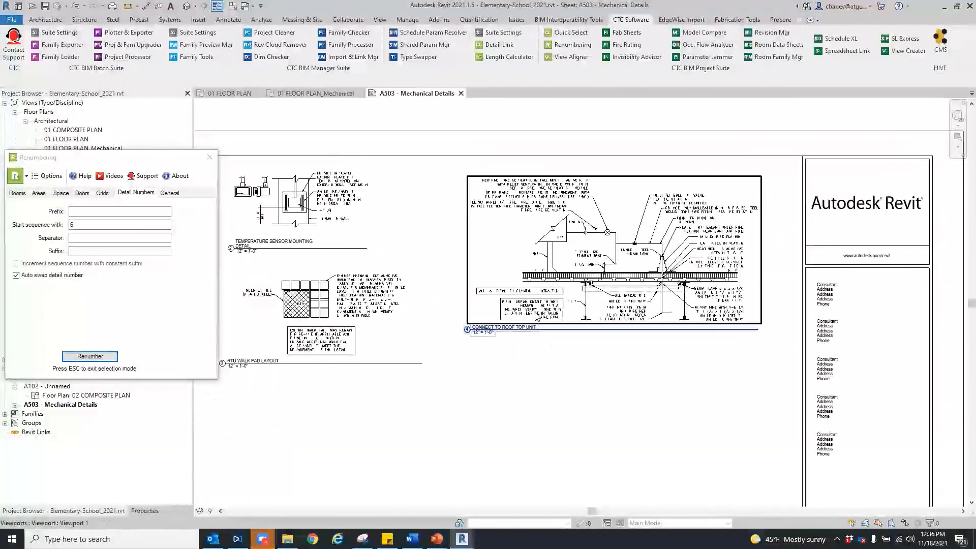
{"action": "left_click", "coordinate": [209, 159]}
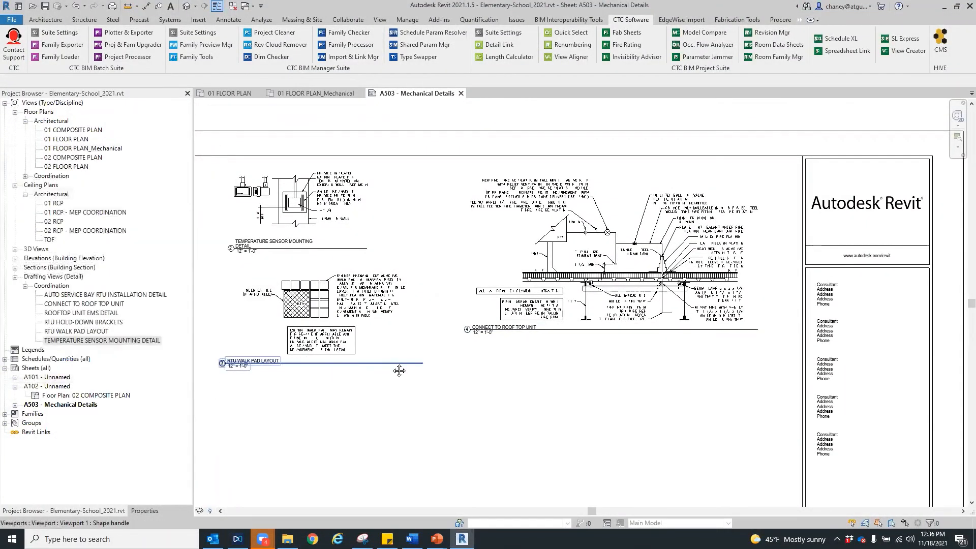
{"action": "middle_click_drag", "start_coordinate": [392, 366], "coordinate": [568, 346]}
{"action": "scroll", "coordinate": [568, 346], "scroll_direction": "down", "scroll_amount": 1}
{"action": "middle_click_drag", "start_coordinate": [559, 392], "coordinate": [539, 390]}
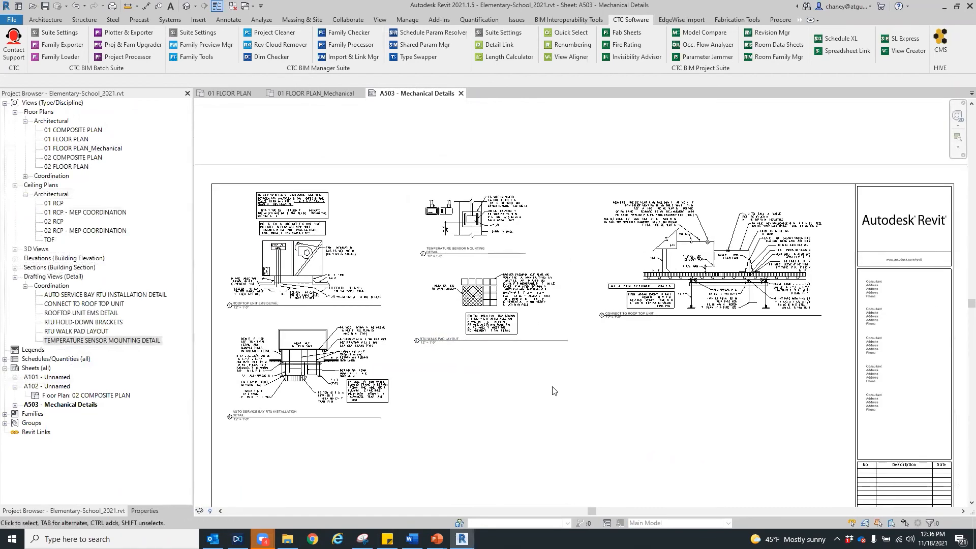
{"action": "scroll", "coordinate": [531, 442], "scroll_direction": "down", "scroll_amount": 1}
{"action": "middle_click_drag", "start_coordinate": [531, 442], "coordinate": [531, 344]}
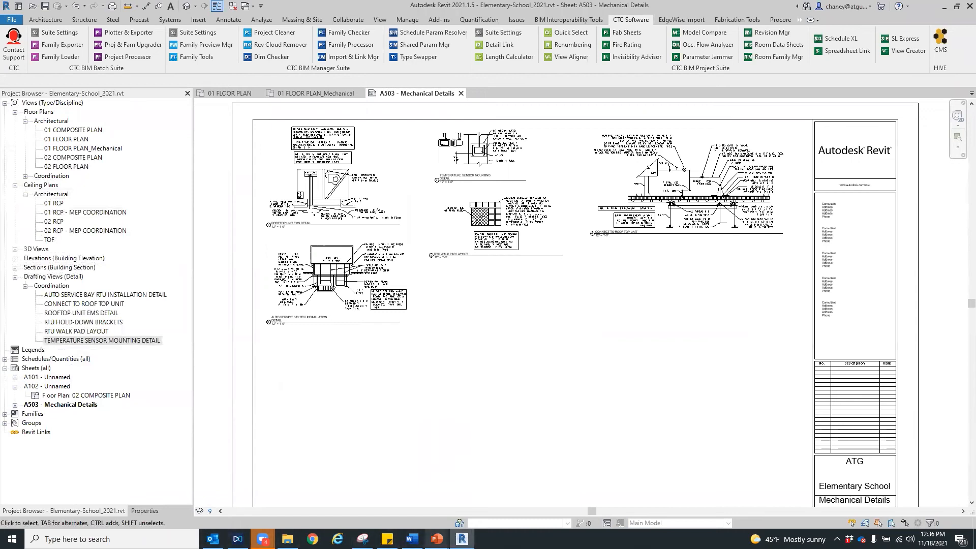
Step: Switch to the running PowerPoint slide show and advance it to the Conclusion slide
{"action": "mouse_move", "coordinate": [436, 539]}
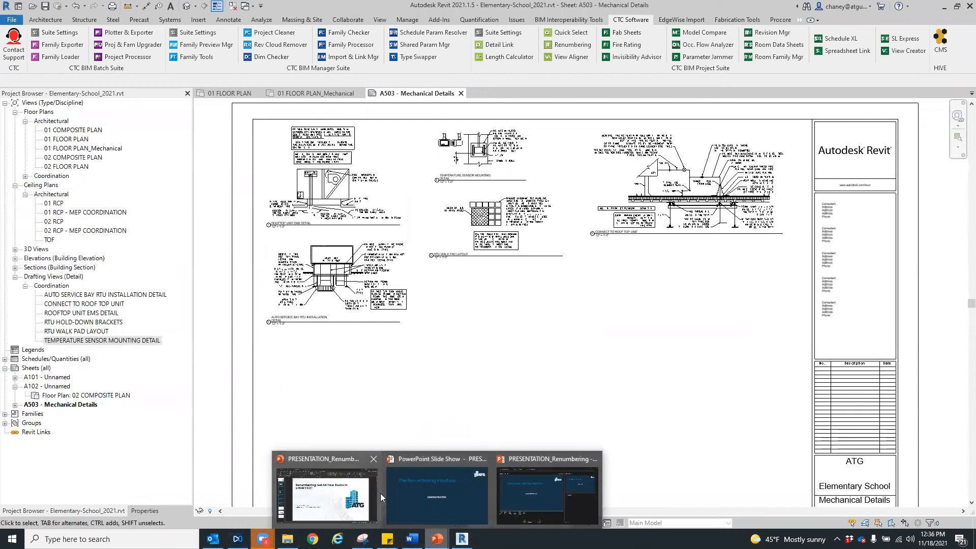
{"action": "left_click", "coordinate": [411, 489]}
{"action": "left_click", "coordinate": [508, 365]}
{"action": "left_click", "coordinate": [540, 358]}
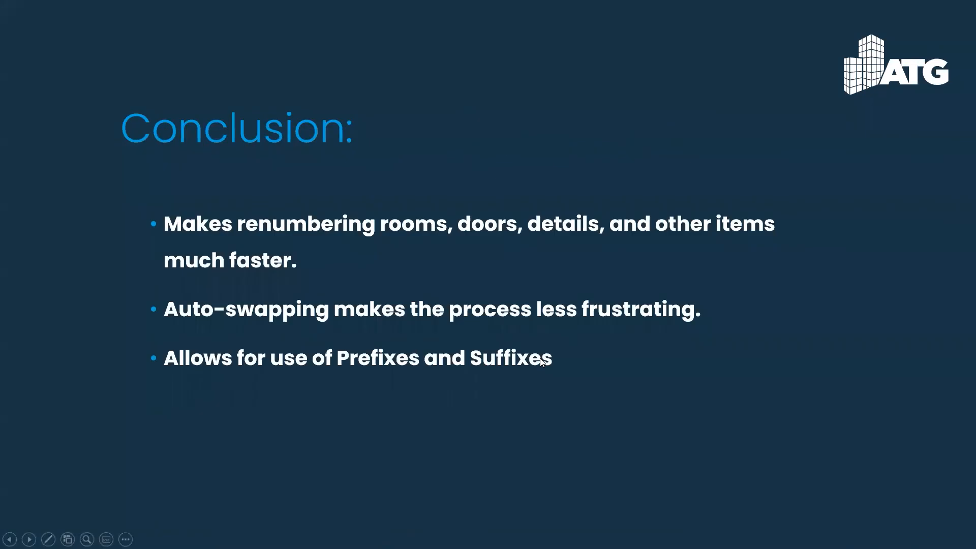